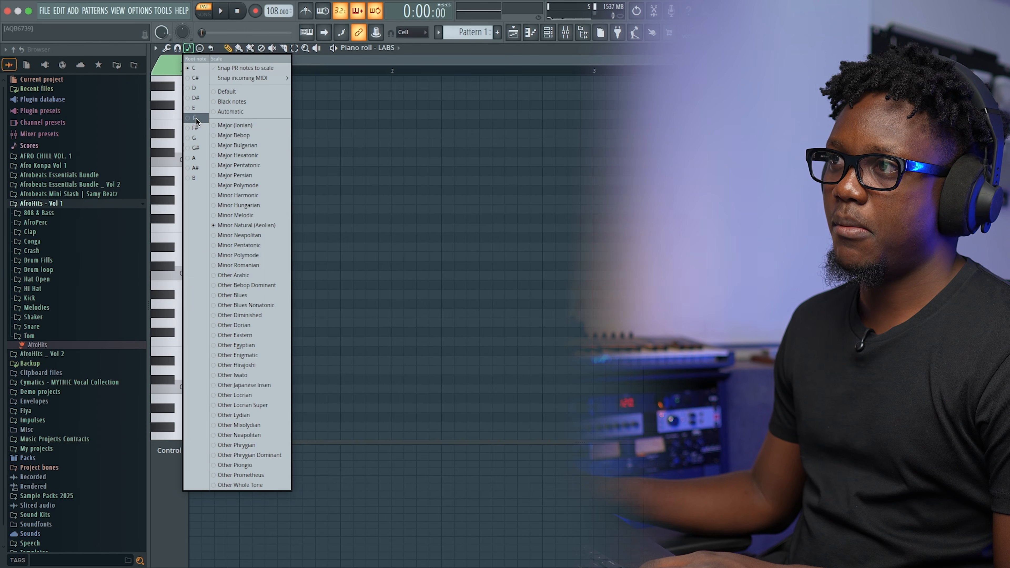
# Set the snap scale root to F and stretch the stacked F natural minor scale notes to two bars
pyautogui.click(196, 118)
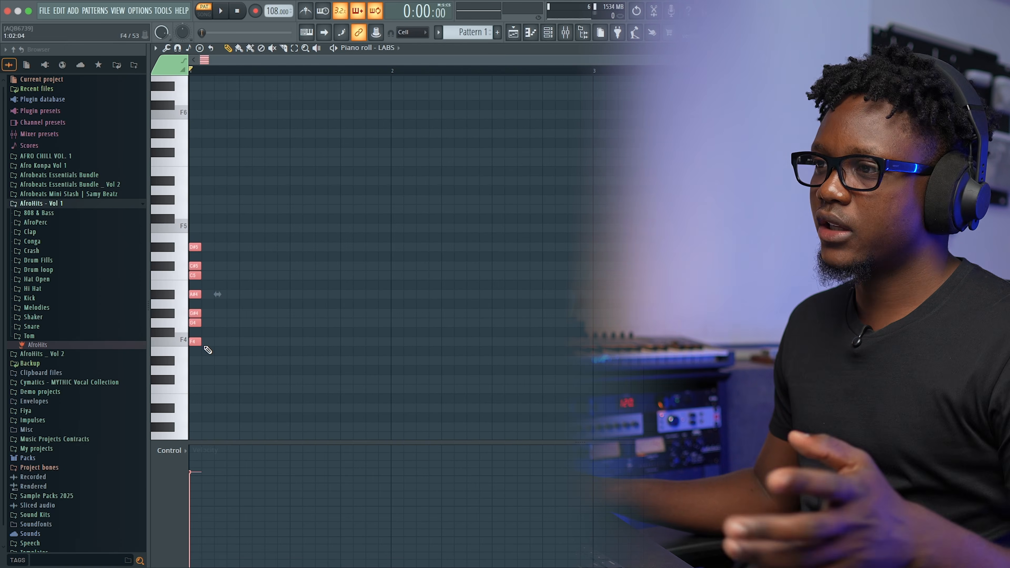
pyautogui.click(197, 344)
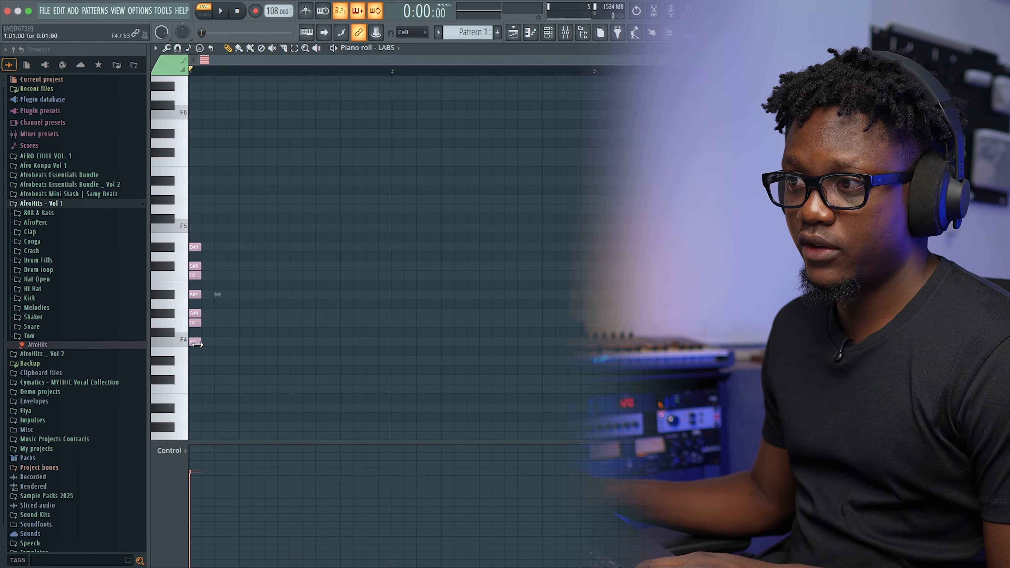
pyautogui.moveTo(197, 345); pyautogui.dragTo(586, 371)
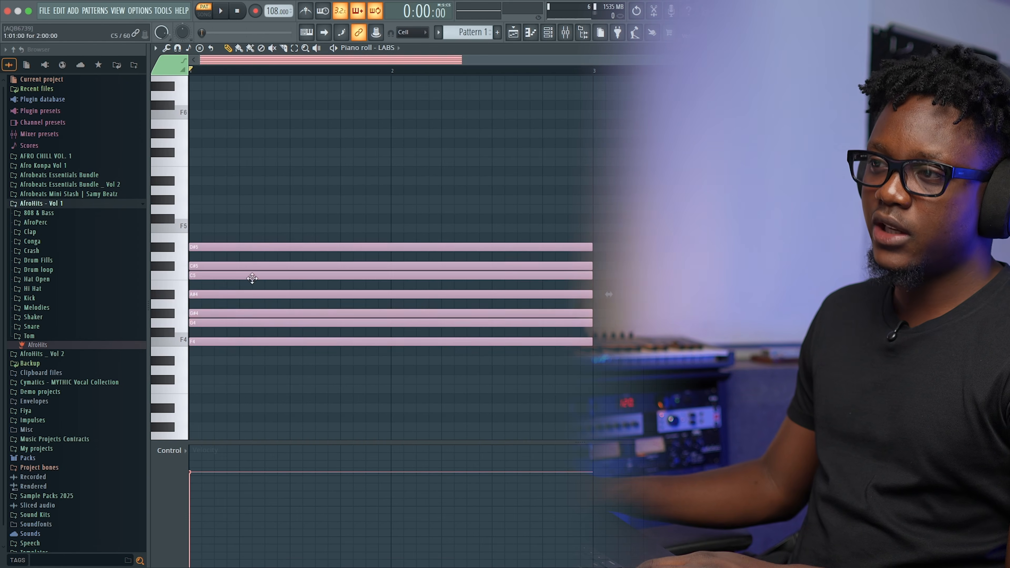
# Shift the stacked scale notes later in the timeline and slightly down, and move them back to the start of bar 1
pyautogui.moveTo(235, 321); pyautogui.dragTo(387, 330)
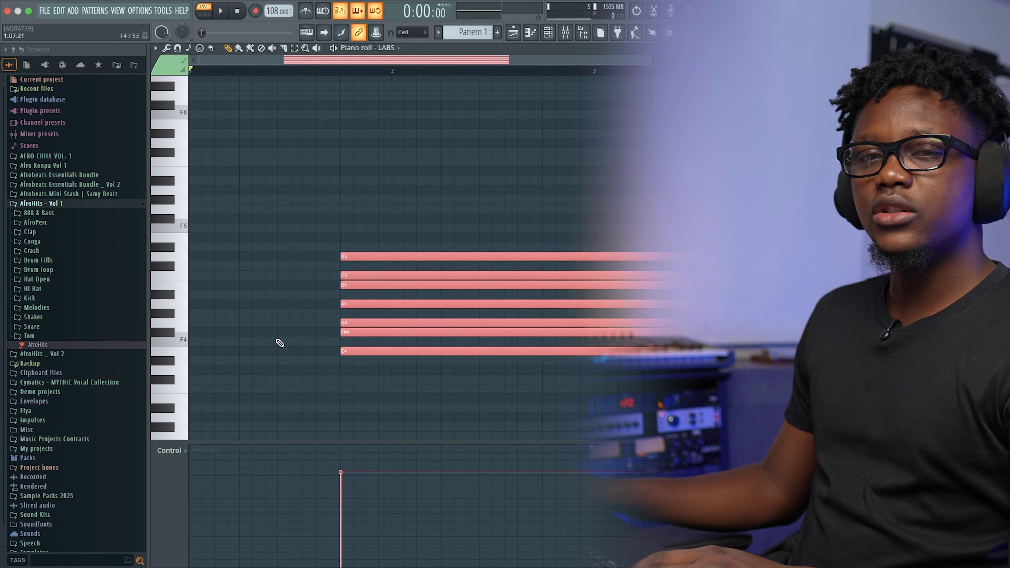
pyautogui.moveTo(377, 350); pyautogui.dragTo(209, 345)
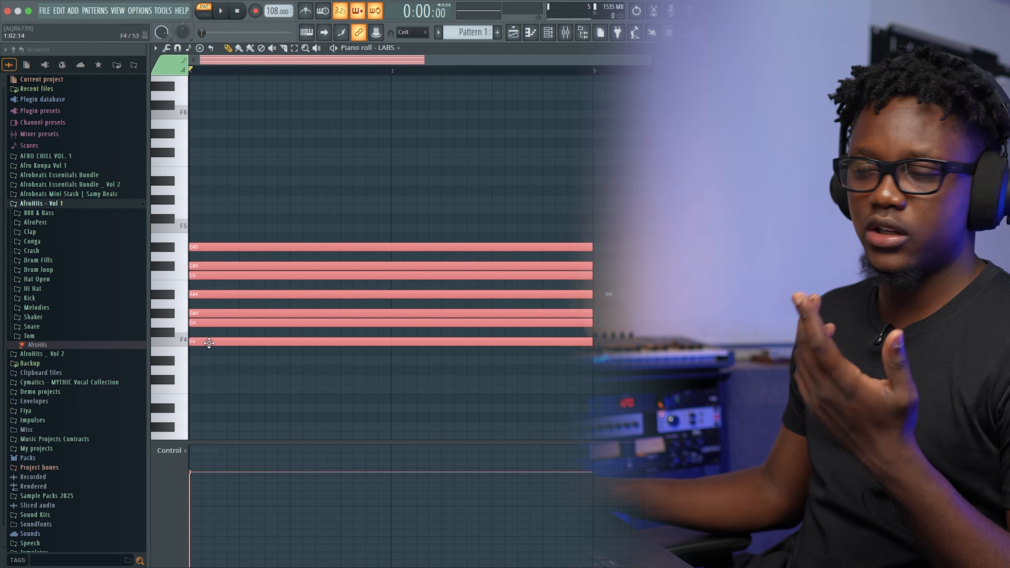
pyautogui.click(189, 48)
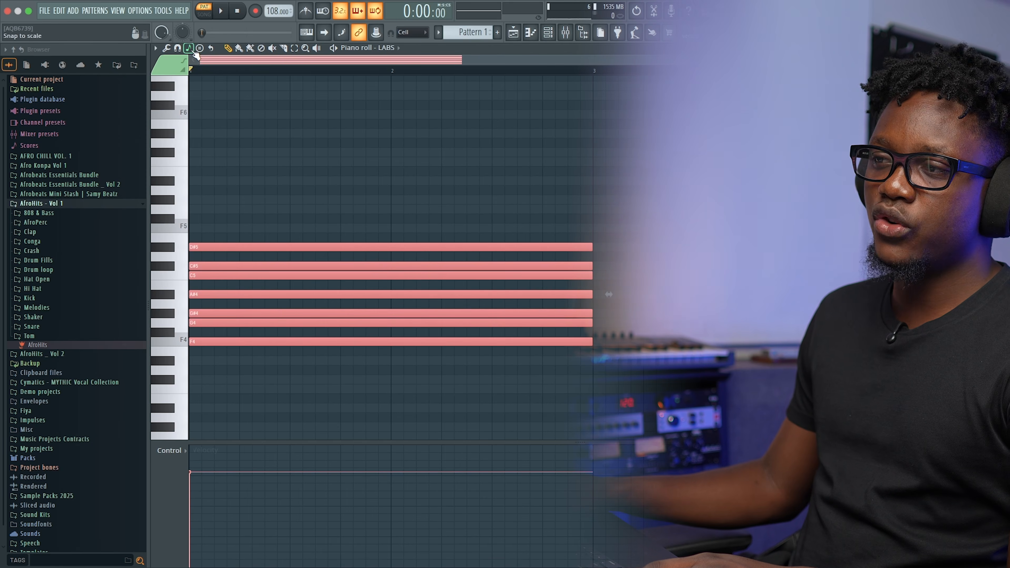
pyautogui.click(215, 275)
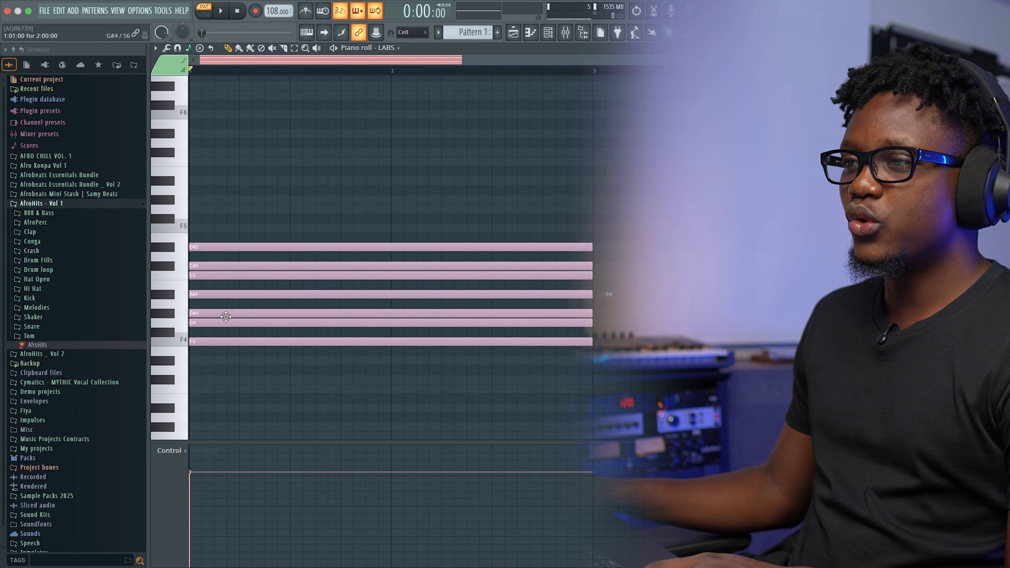
# Select all the stacked scale notes and delete them
pyautogui.hotkey('ctrl', 'a')
pyautogui.moveTo(226, 295)
pyautogui.mouseDown()
pyautogui.moveTo(221, 229)
pyautogui.moveTo(210, 293)
pyautogui.mouseUp()
pyautogui.press('Delete')
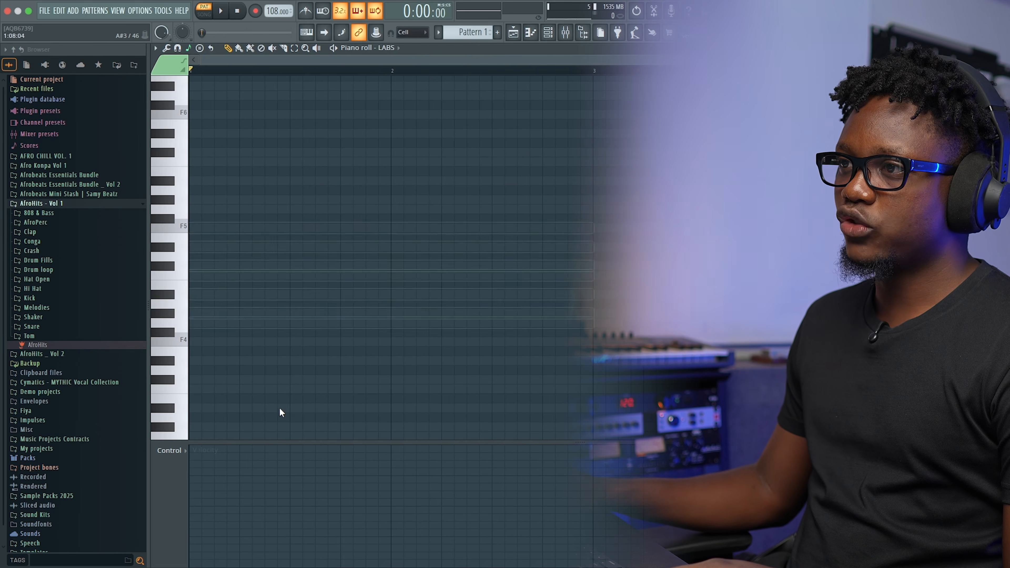
# Set the piano roll's snap scale to Minor Natural (Aeolian) with root note C
pyautogui.click(203, 212)
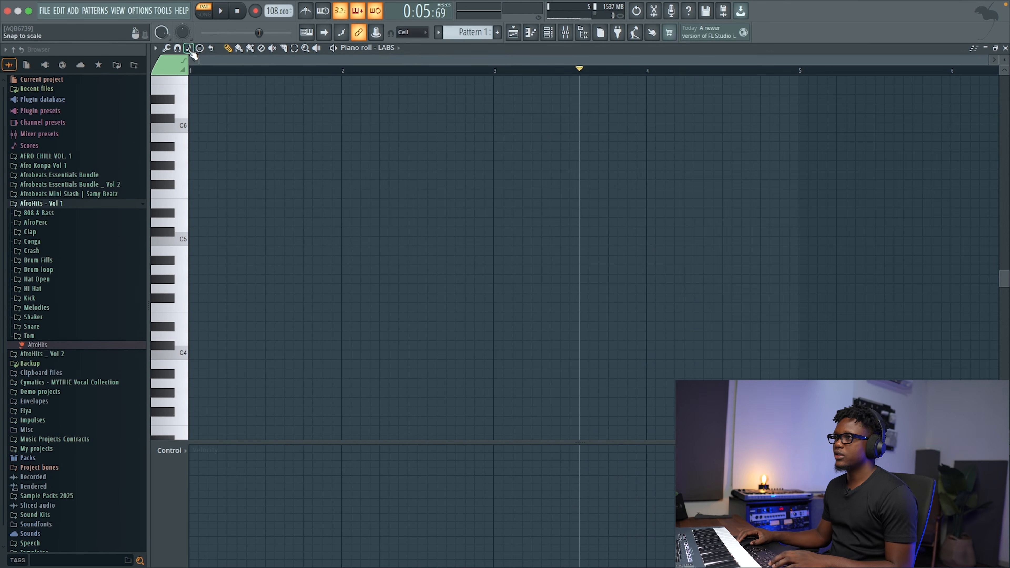
pyautogui.click(189, 50)
pyautogui.click(253, 222)
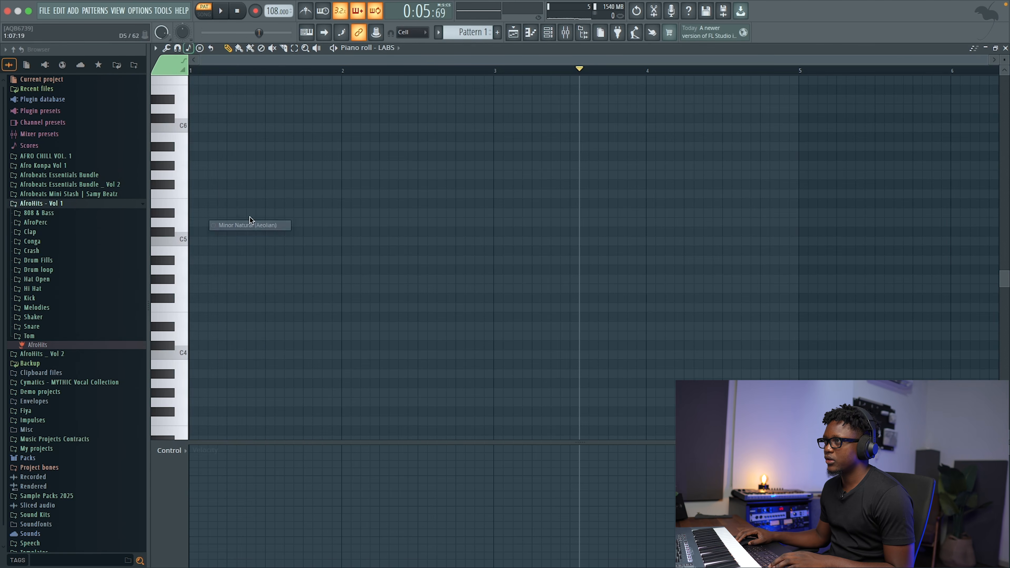
pyautogui.click(190, 50)
pyautogui.click(278, 74)
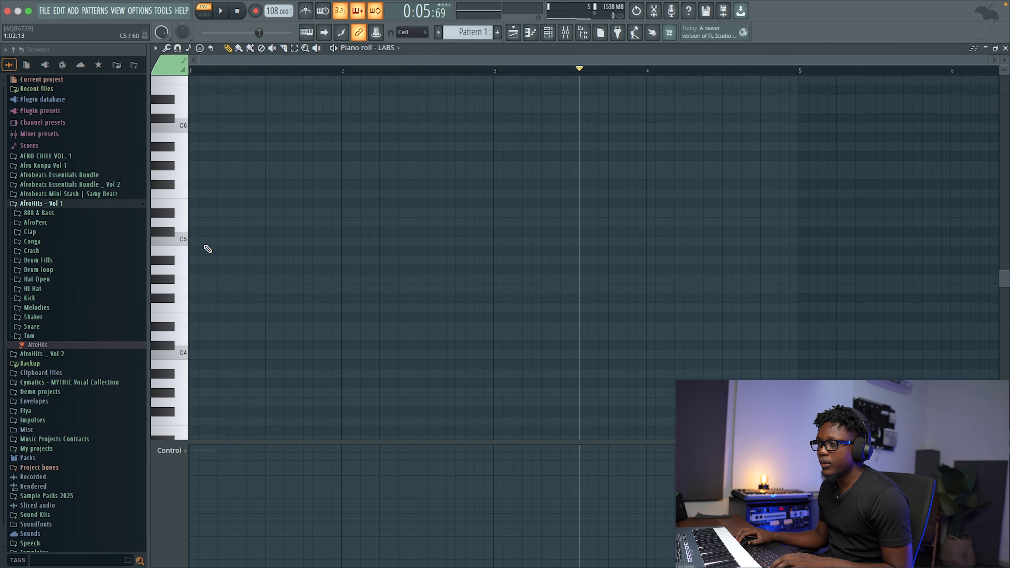
# Draw a one-bar C5 note in bar 1 and play it back
pyautogui.click(203, 242)
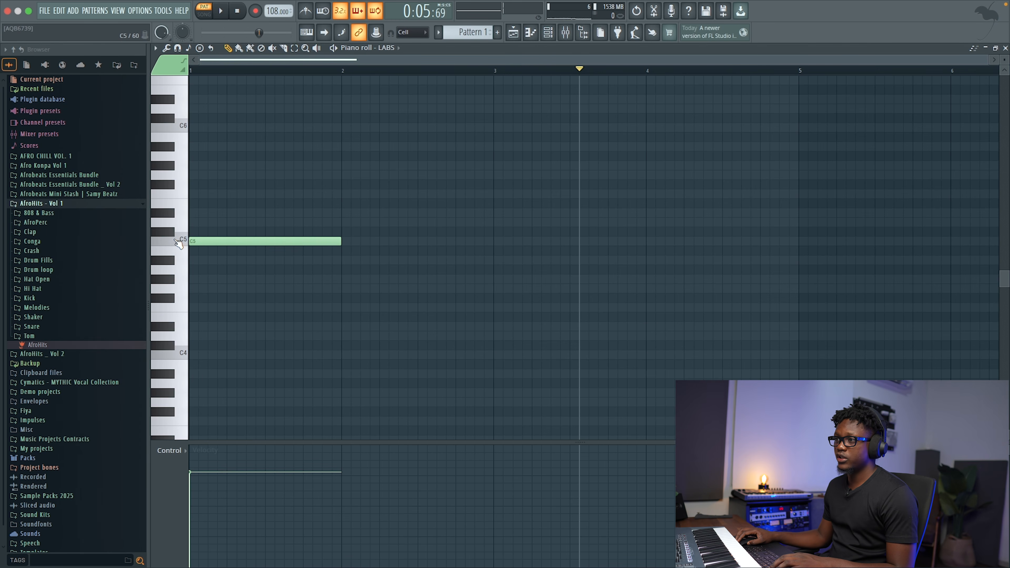
pyautogui.press('space')
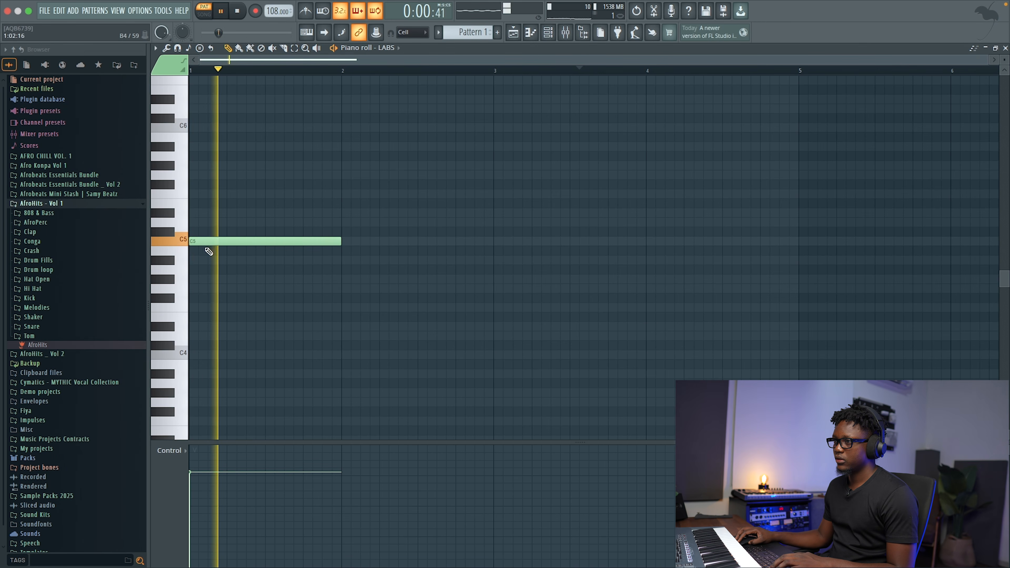
pyautogui.press('space')
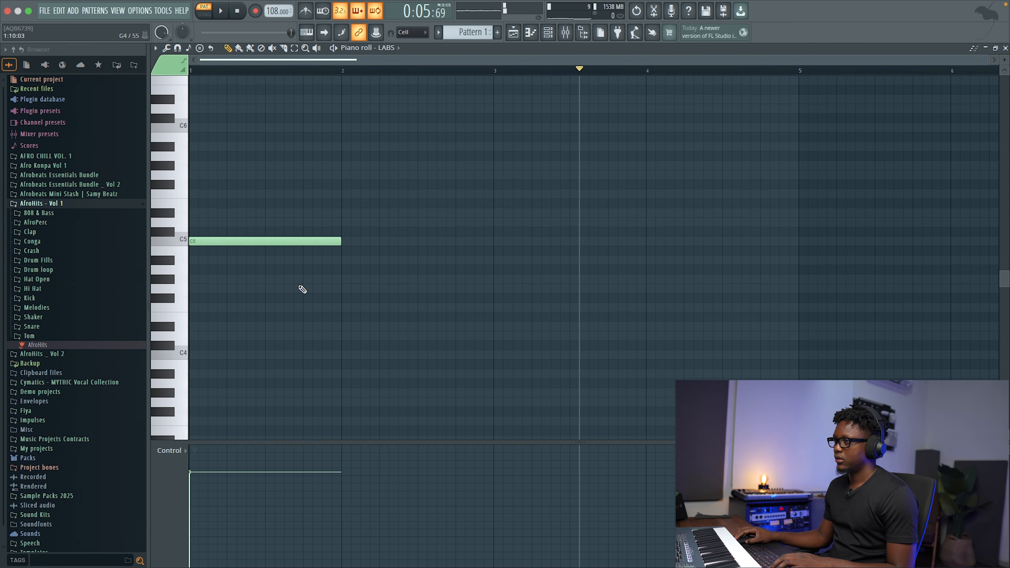
# Draw one-bar root notes G#4, D#4 and G4 in bars 2, 3 and 4, and play back the sequence
pyautogui.click(349, 279)
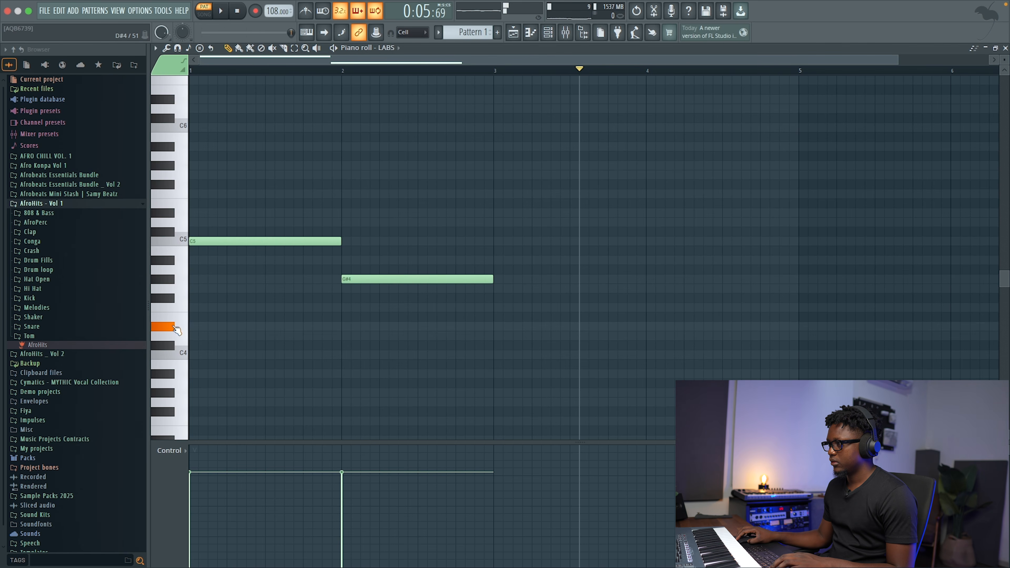
pyautogui.click(495, 327)
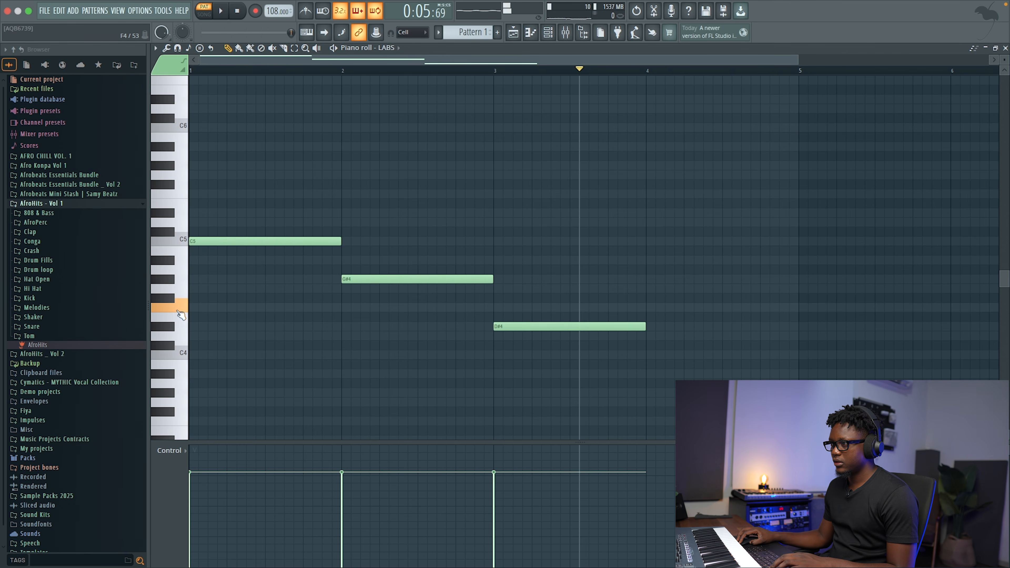
pyautogui.click(185, 299)
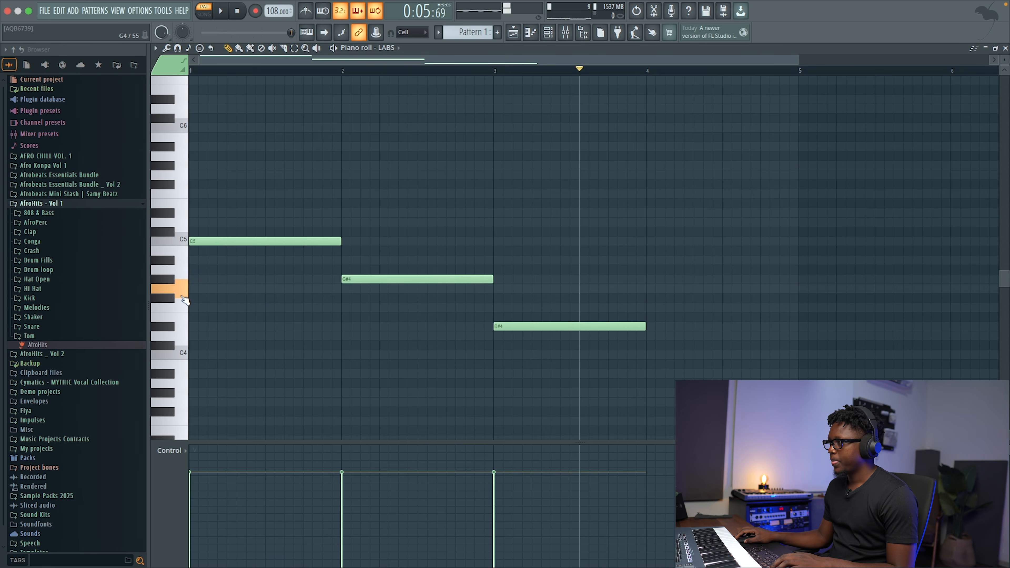
pyautogui.click(651, 289)
pyautogui.press('space')
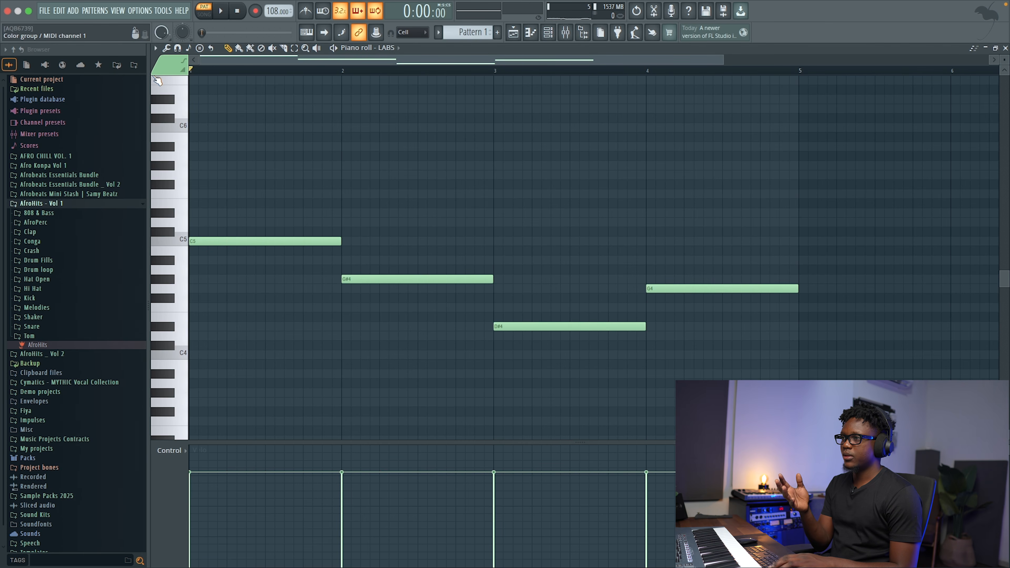
pyautogui.press('space')
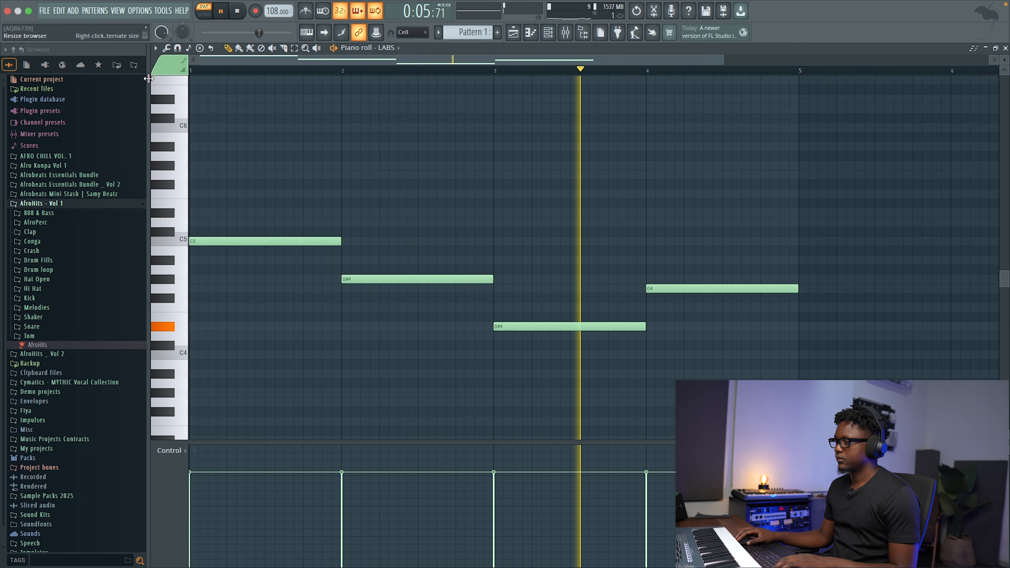
pyautogui.press('space')
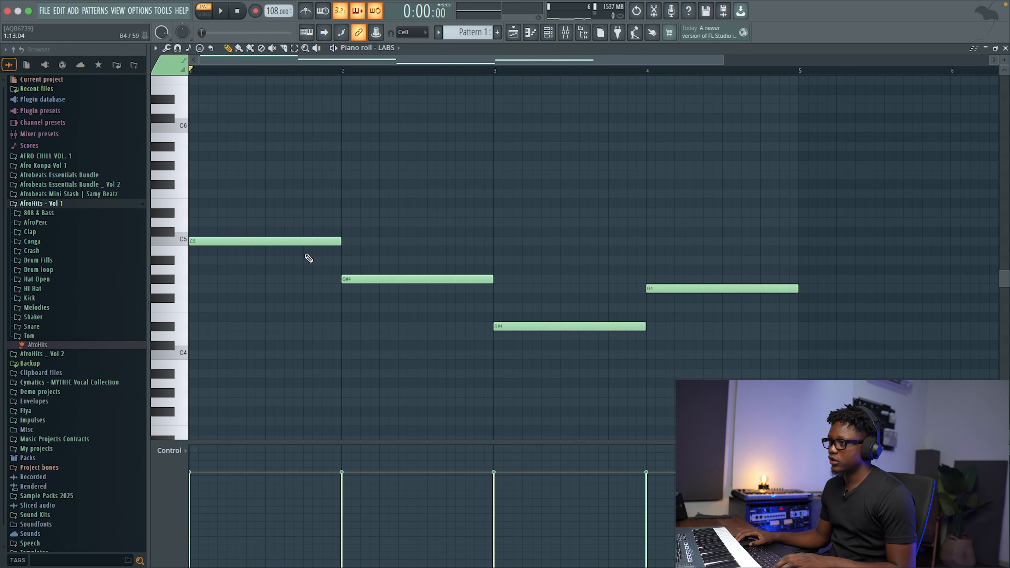
# Add D#5 and G5 above the C5 in bar 1, and C5 and D#5 above the G#4 in bar 2
pyautogui.scroll(3, 279, 247)
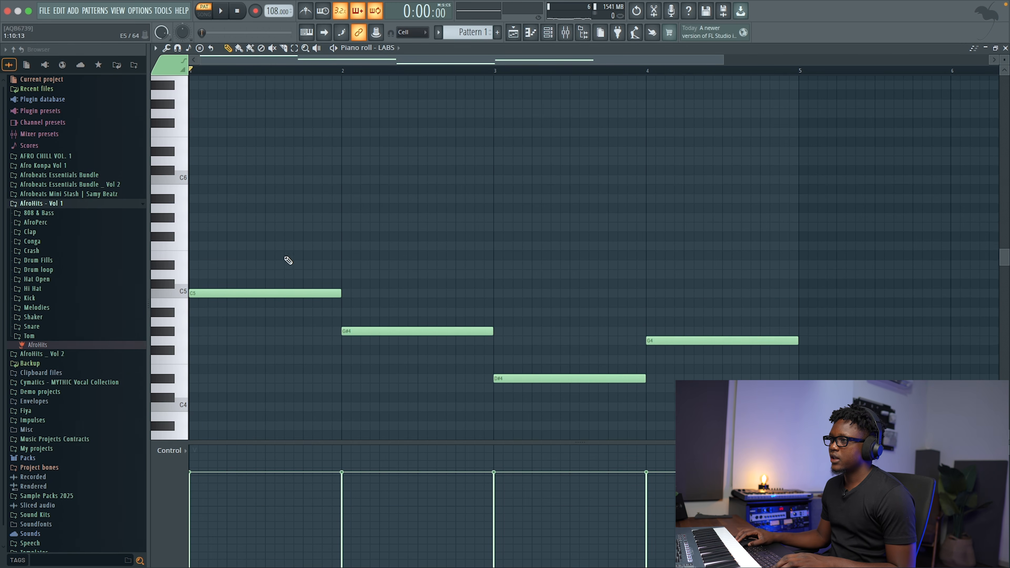
pyautogui.click(213, 270)
pyautogui.click(214, 232)
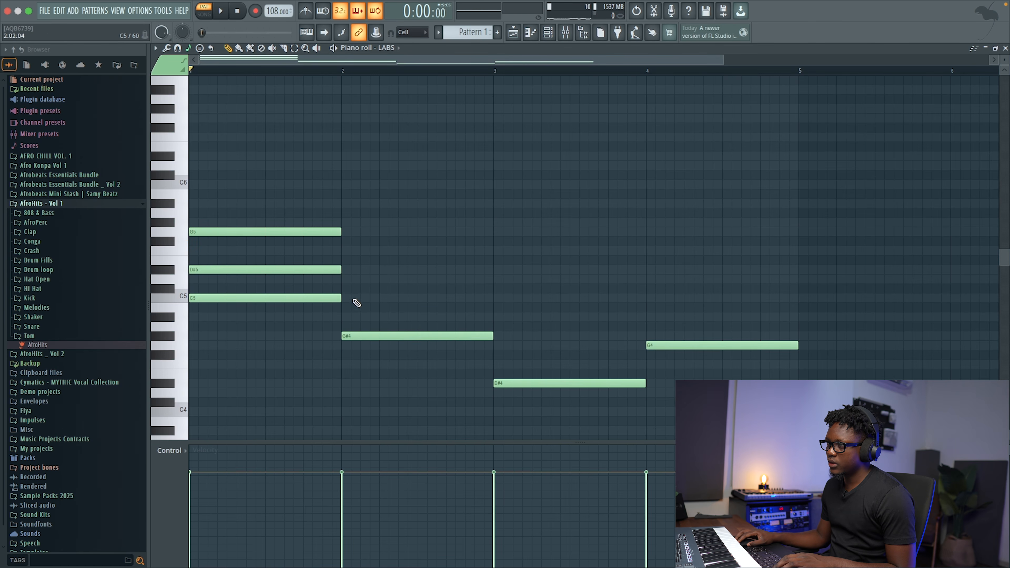
pyautogui.moveTo(355, 304); pyautogui.dragTo(350, 295)
pyautogui.click(354, 271)
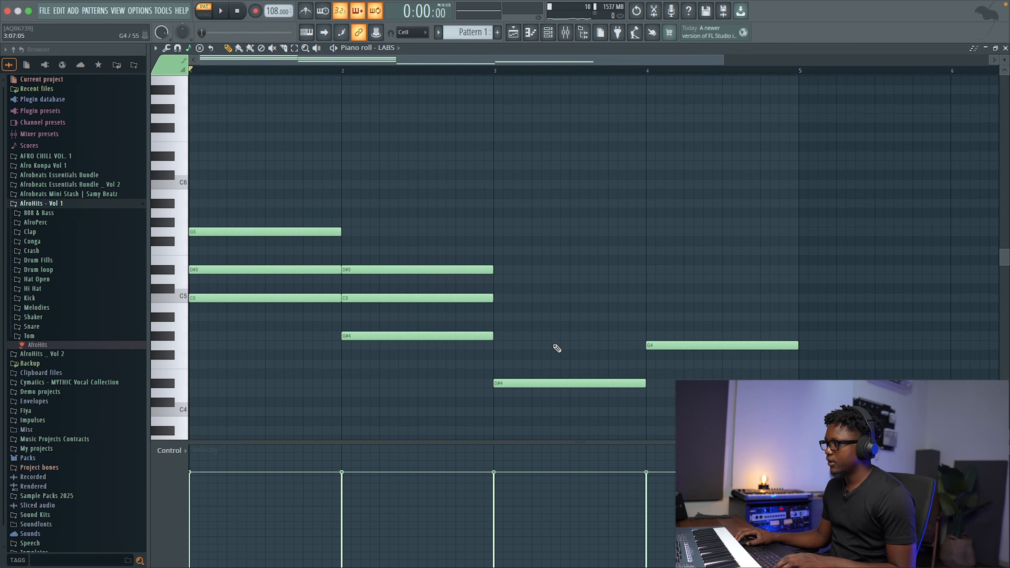
# Add G4 and A#4 above the D#4 in bar 3, and A#4 and D5 above the G4 in bar 4
pyautogui.click(495, 347)
pyautogui.click(498, 318)
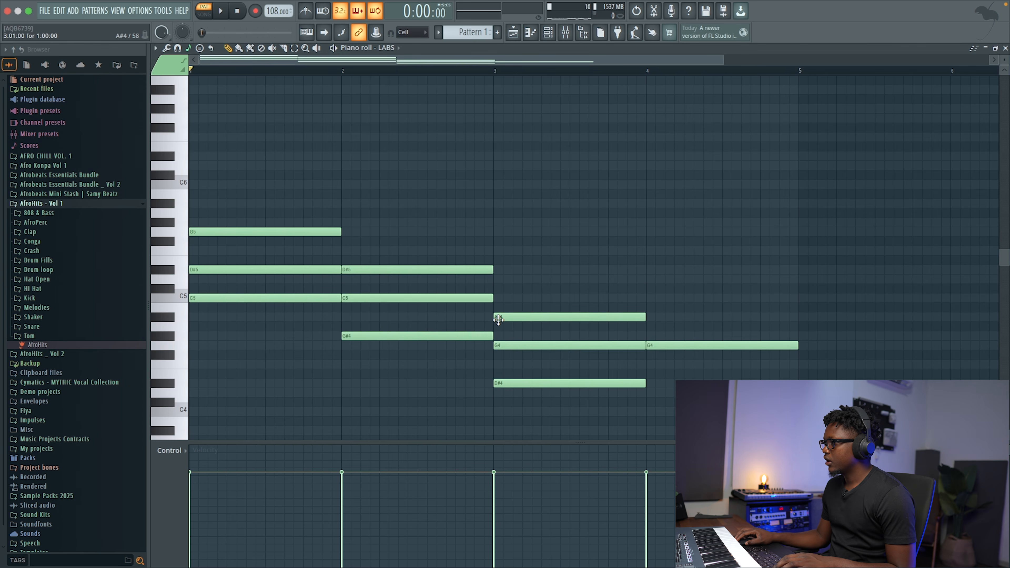
pyautogui.click(656, 317)
pyautogui.click(653, 280)
# Play back the four-bar chord progression
pyautogui.press('space')
pyautogui.scroll(-3, 602, 315)
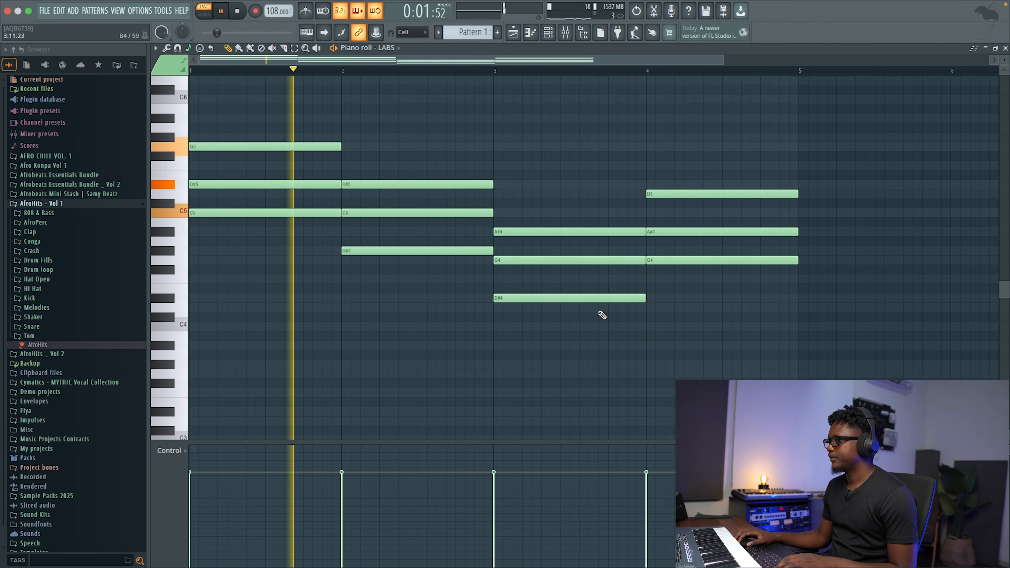
pyautogui.scroll(1, 602, 315)
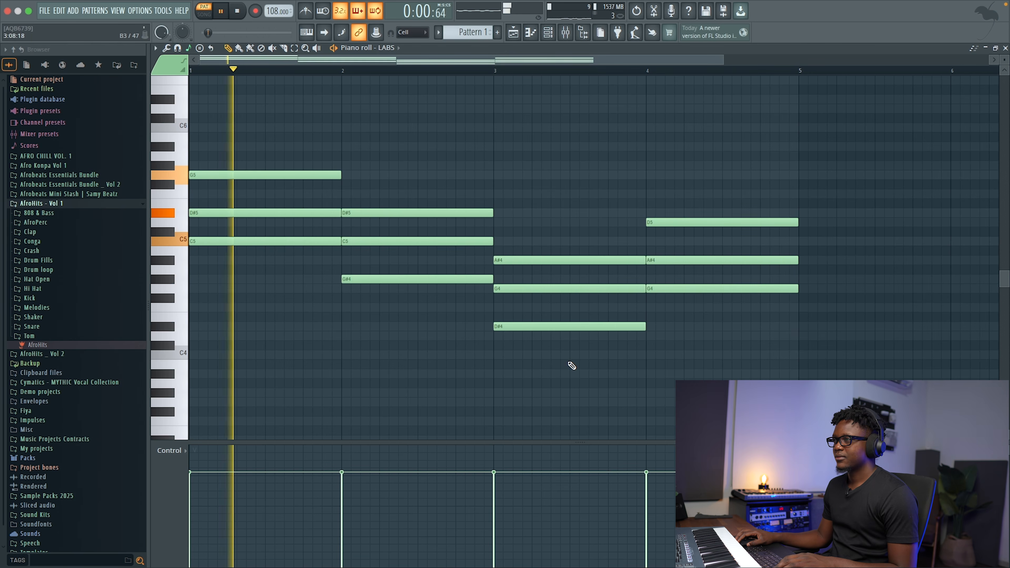
pyautogui.press('space')
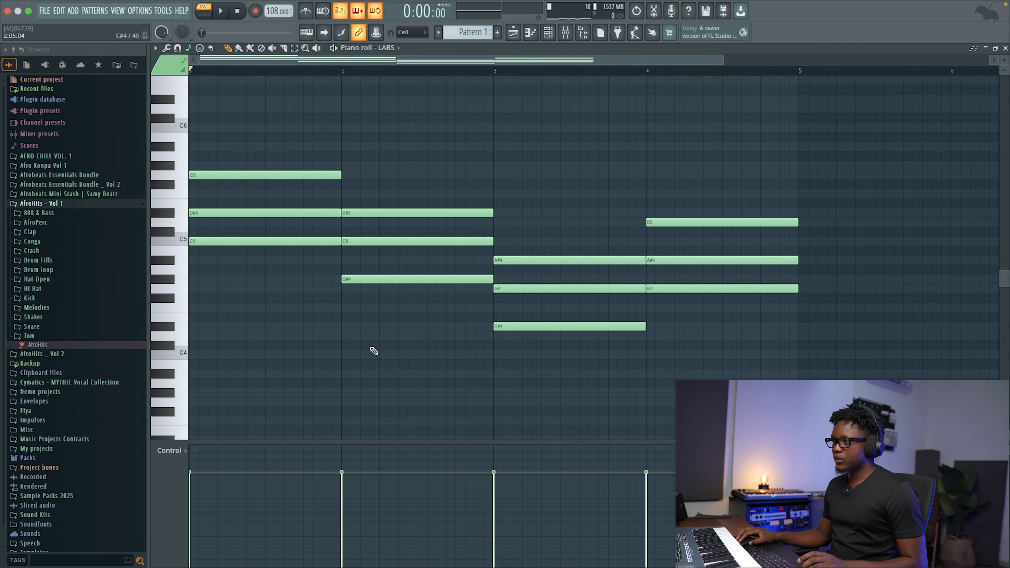
# Duplicate the lowest note of each chord one octave down as C4, G#3, D#3 and G3, and play back the progression
pyautogui.moveTo(299, 294); pyautogui.dragTo(289, 237)
pyautogui.moveTo(393, 312); pyautogui.dragTo(392, 266)
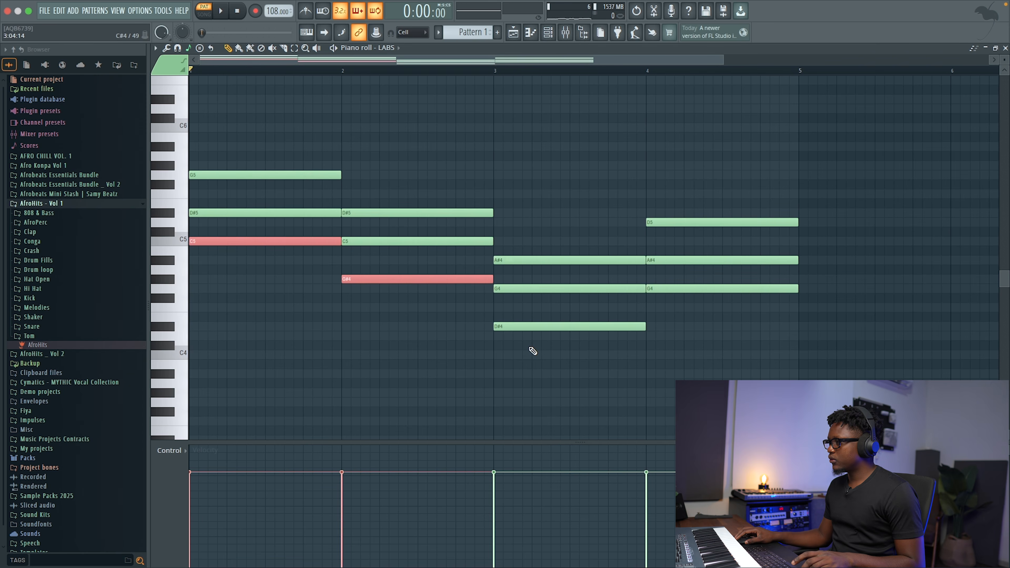
pyautogui.moveTo(533, 351); pyautogui.dragTo(519, 325)
pyautogui.moveTo(677, 321); pyautogui.dragTo(680, 293)
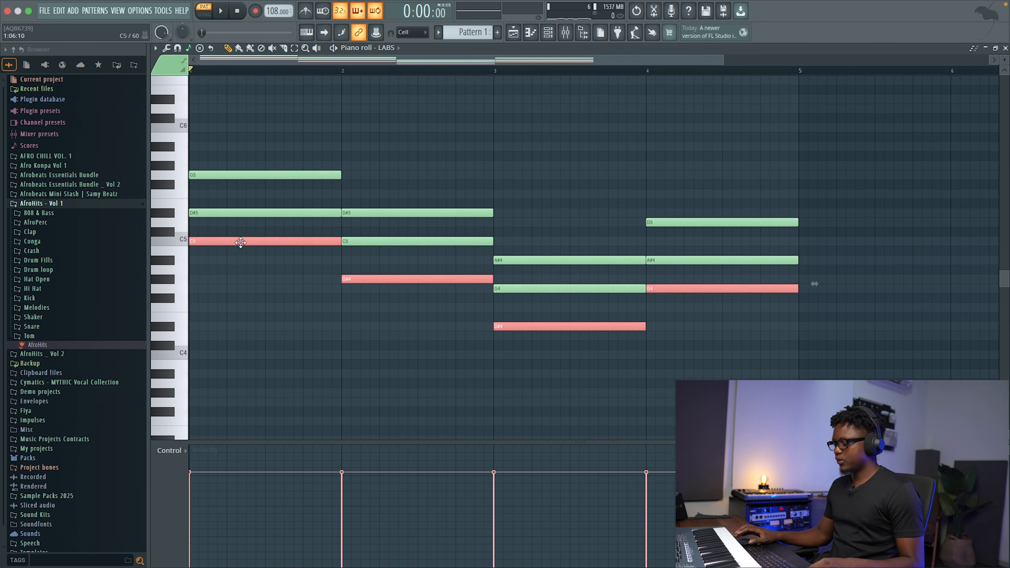
pyautogui.hotkey('ctrl', 'Down')
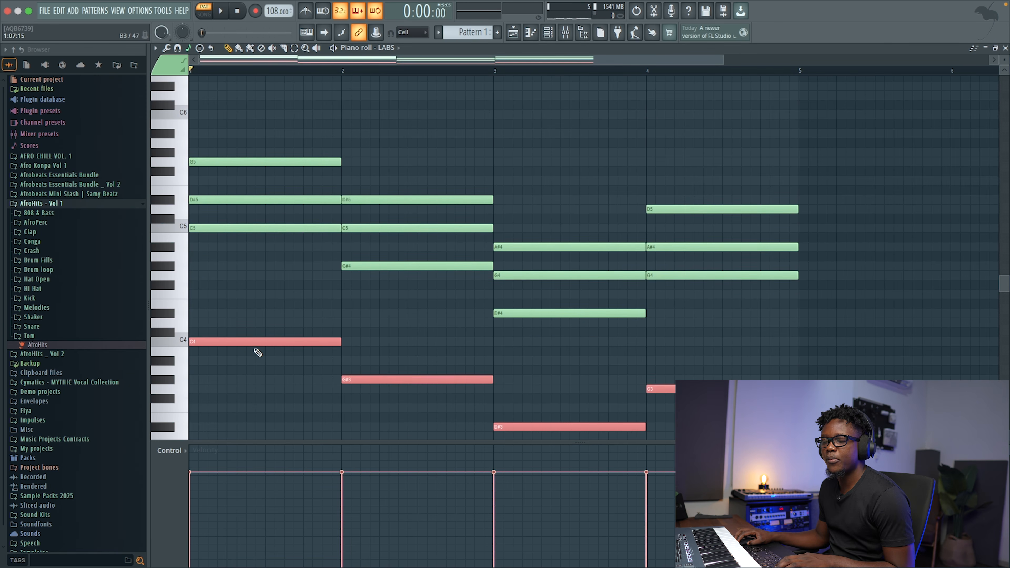
pyautogui.press('space')
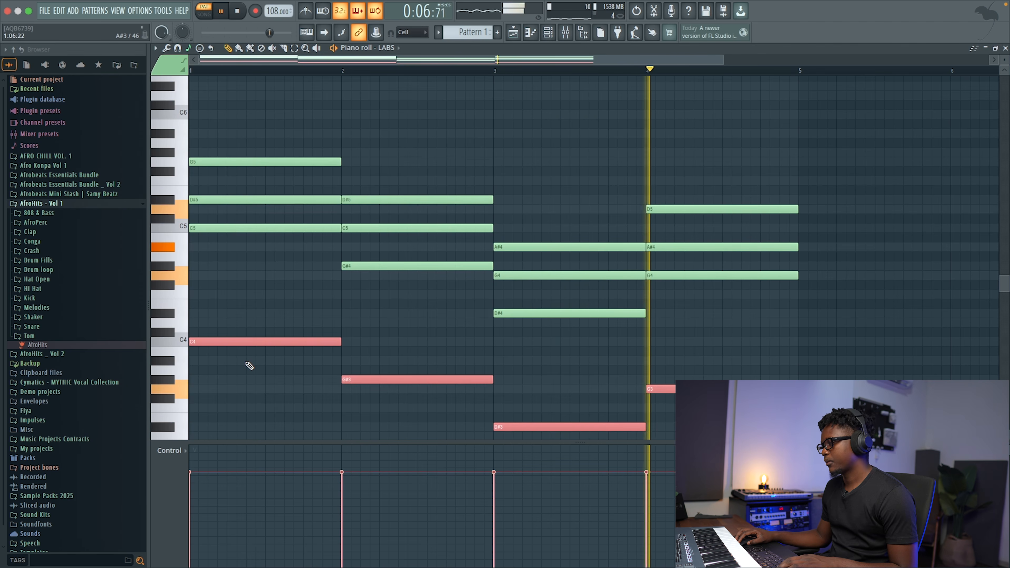
pyautogui.press('space')
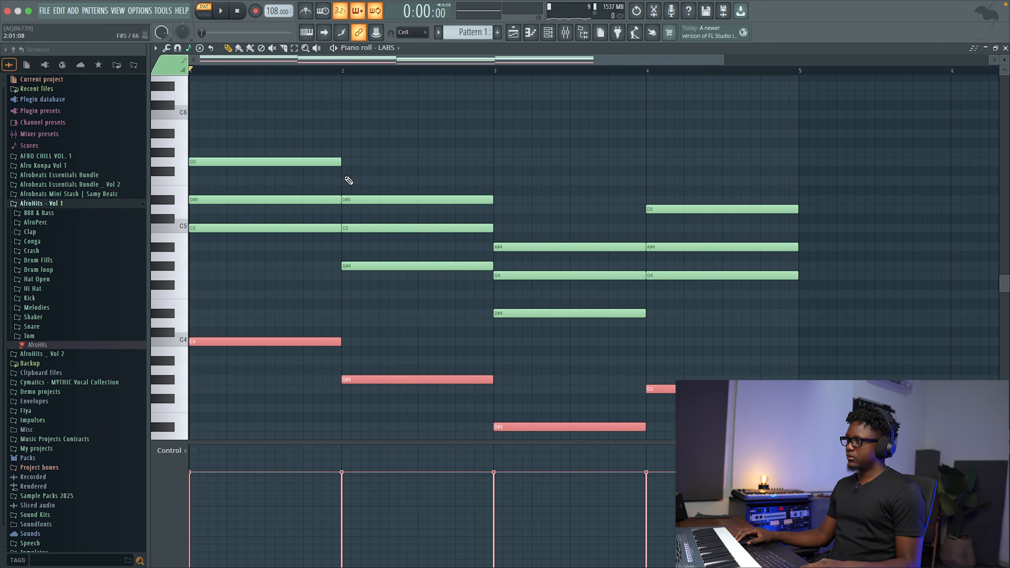
# Move the G5 in bar 1 down one octave to G4 and play back the progression
pyautogui.click(338, 162)
pyautogui.hotkey('ctrl', 'Down')
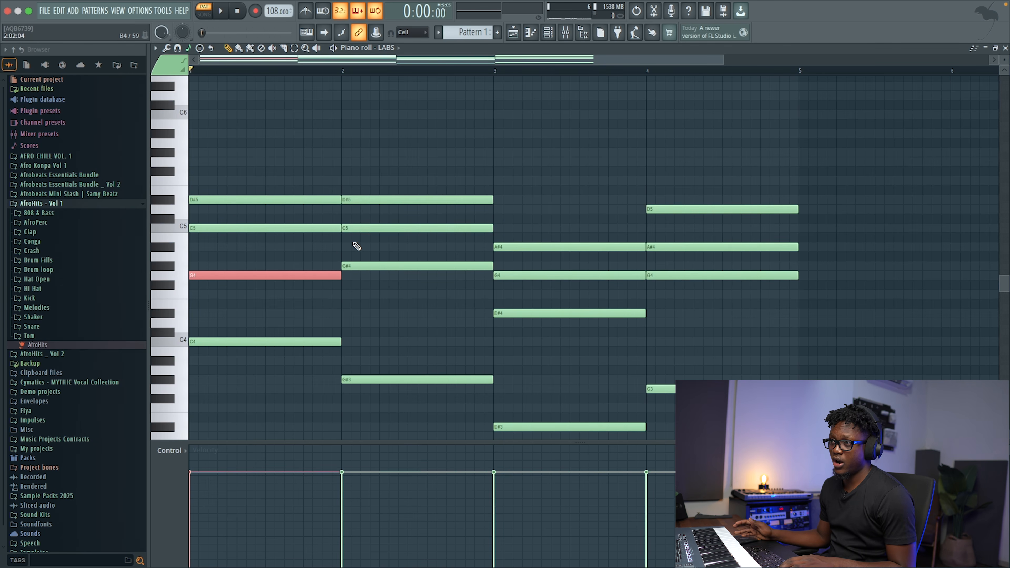
pyautogui.press('space')
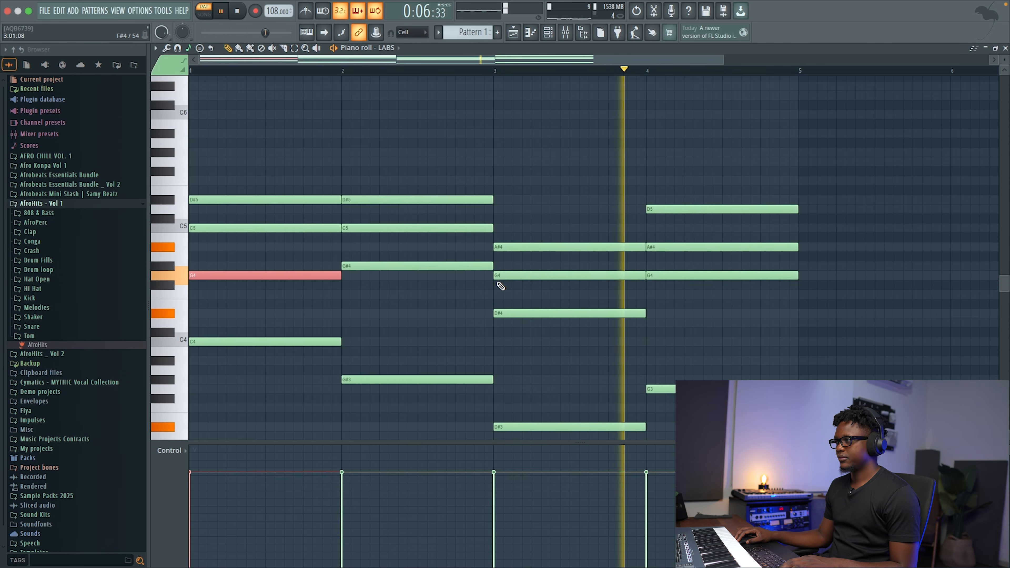
pyautogui.press('space')
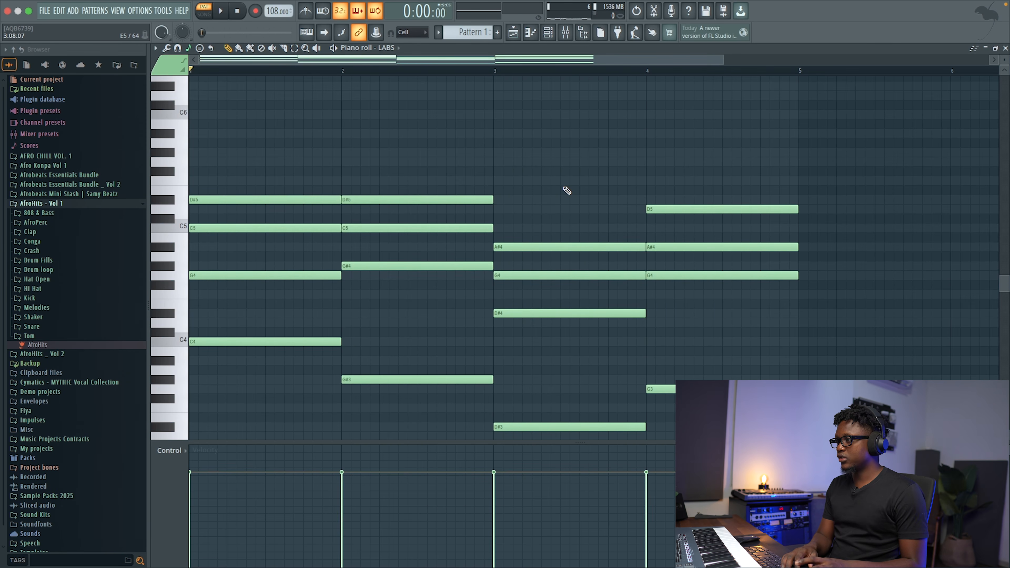
# Slightly randomize the velocities of the chord notes using the levels section of the randomizer
pyautogui.hotkey('alt', 'r')
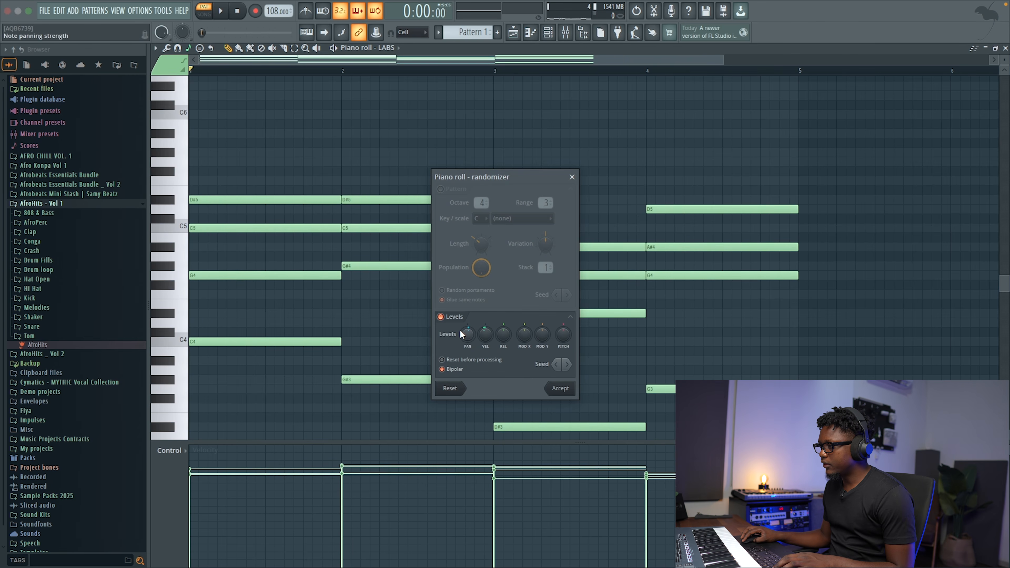
pyautogui.moveTo(467, 335); pyautogui.dragTo(489, 348)
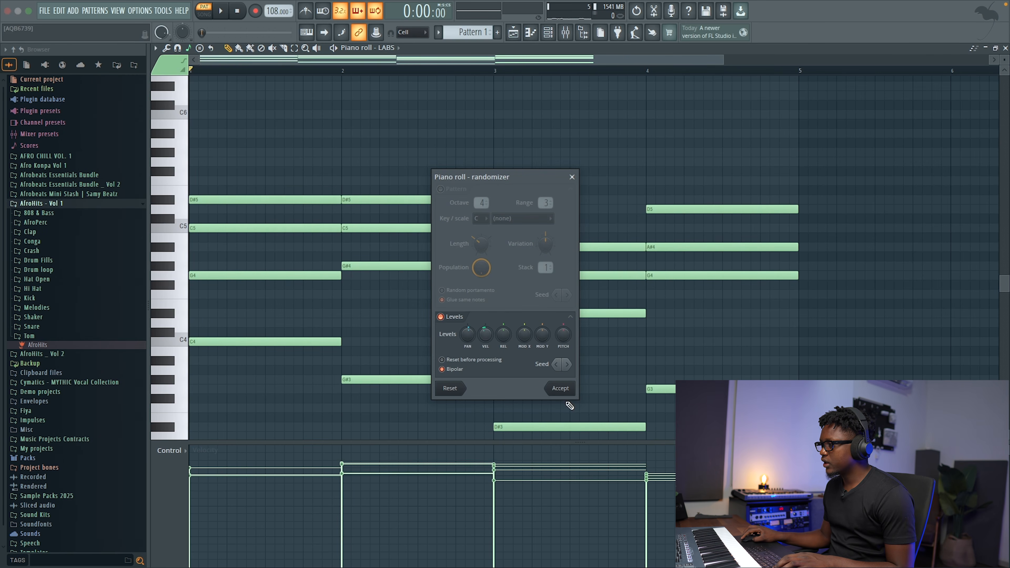
pyautogui.click(565, 389)
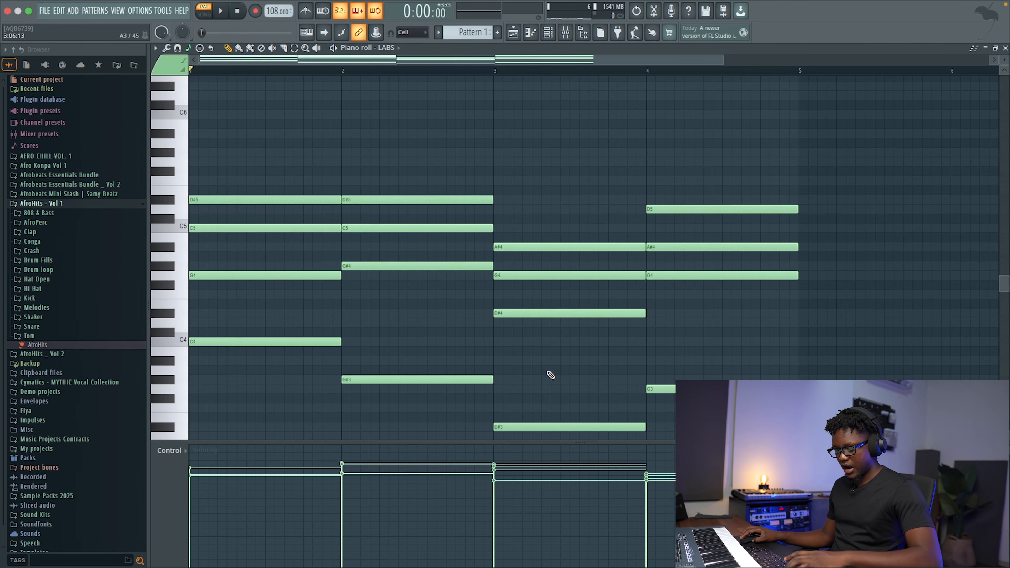
# Scale the chord notes' velocities down with a multiply value of 68% and play back the progression
pyautogui.hotkey('alt', 'x')
pyautogui.moveTo(505, 277); pyautogui.dragTo(505, 271)
pyautogui.press('space')
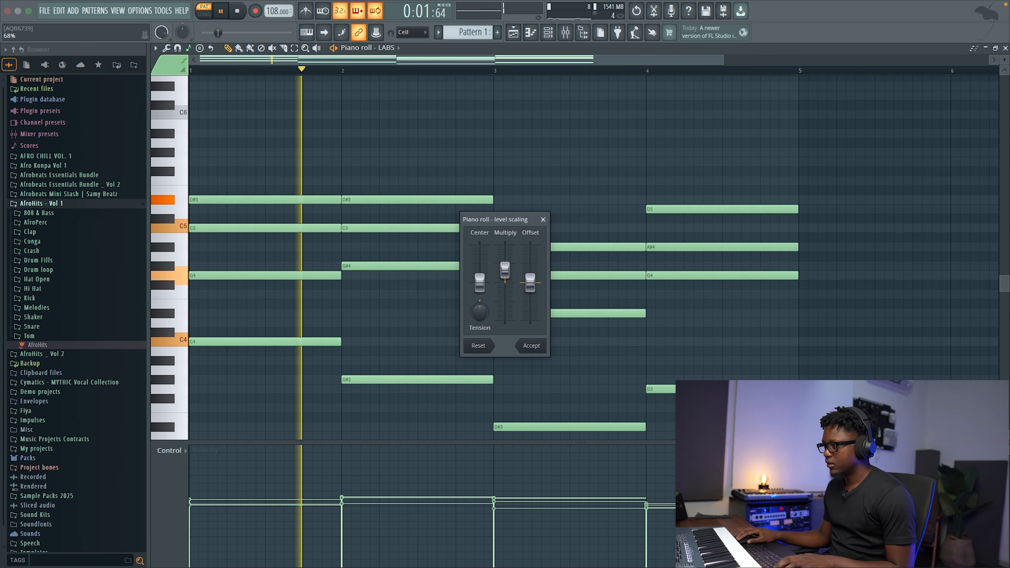
pyautogui.click(532, 345)
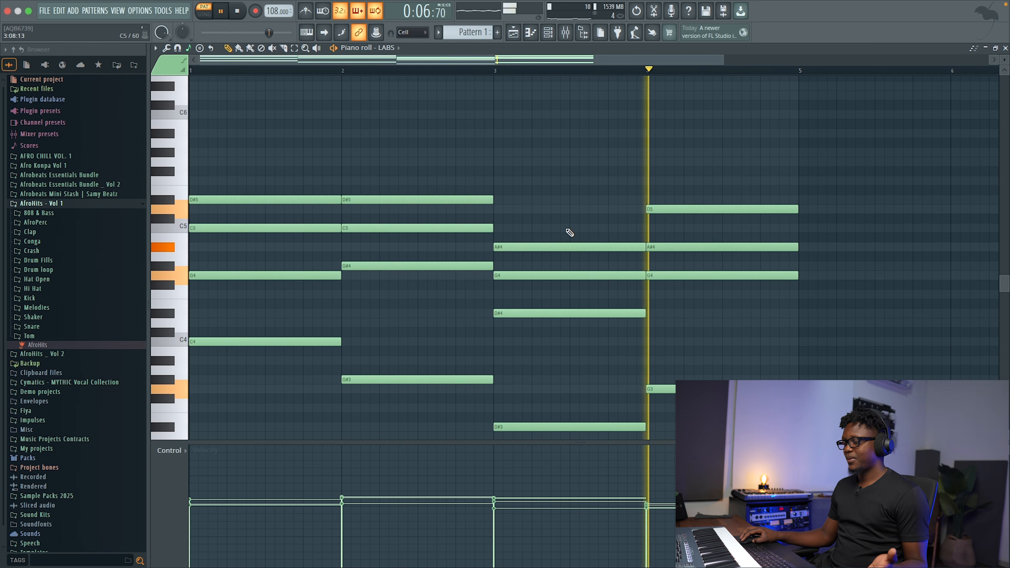
pyautogui.press('space')
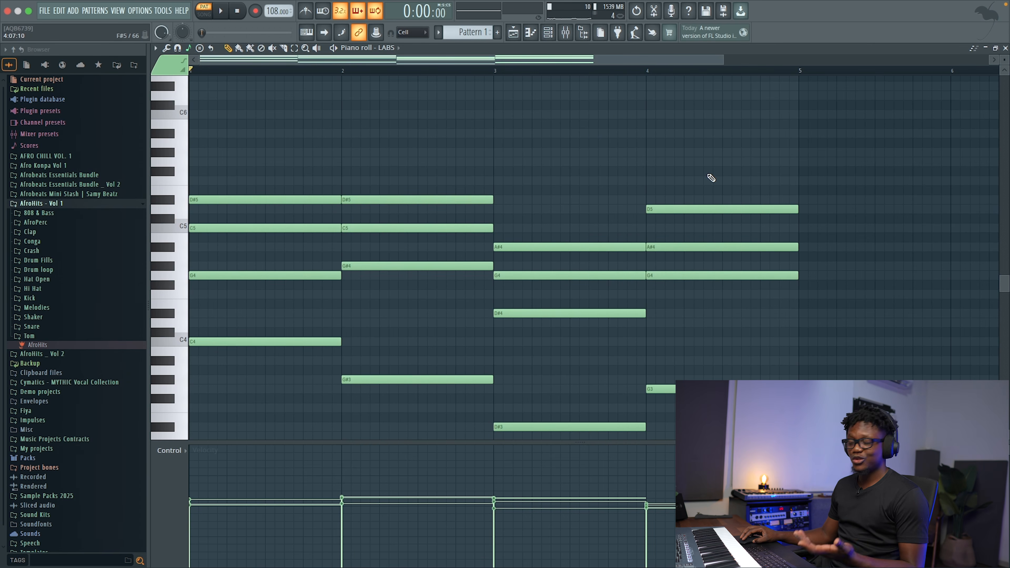
# Close the piano roll and replace the LABS instrument with SKY_Keys in the channel rack
pyautogui.click(1005, 48)
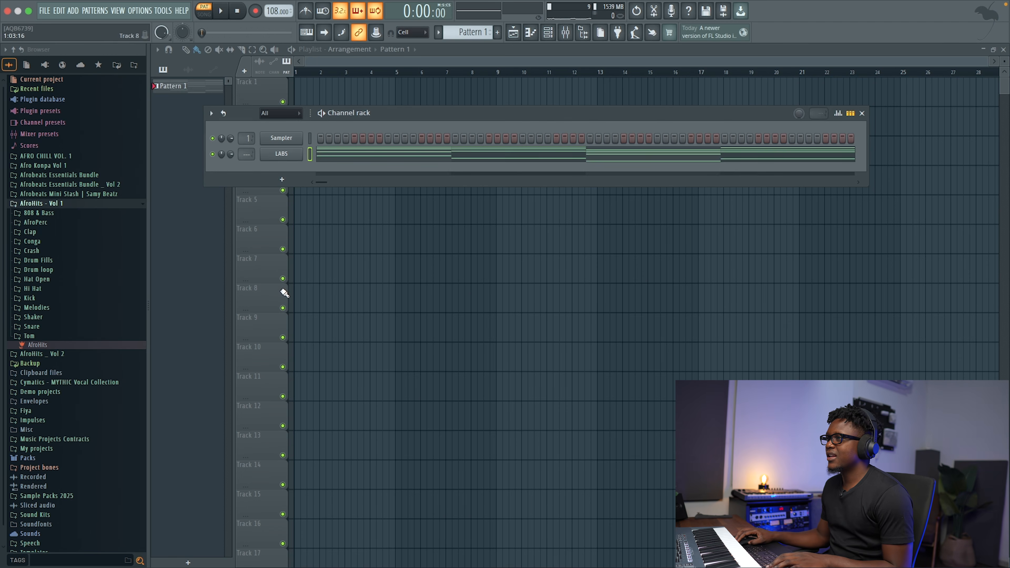
pyautogui.rightClick(274, 159)
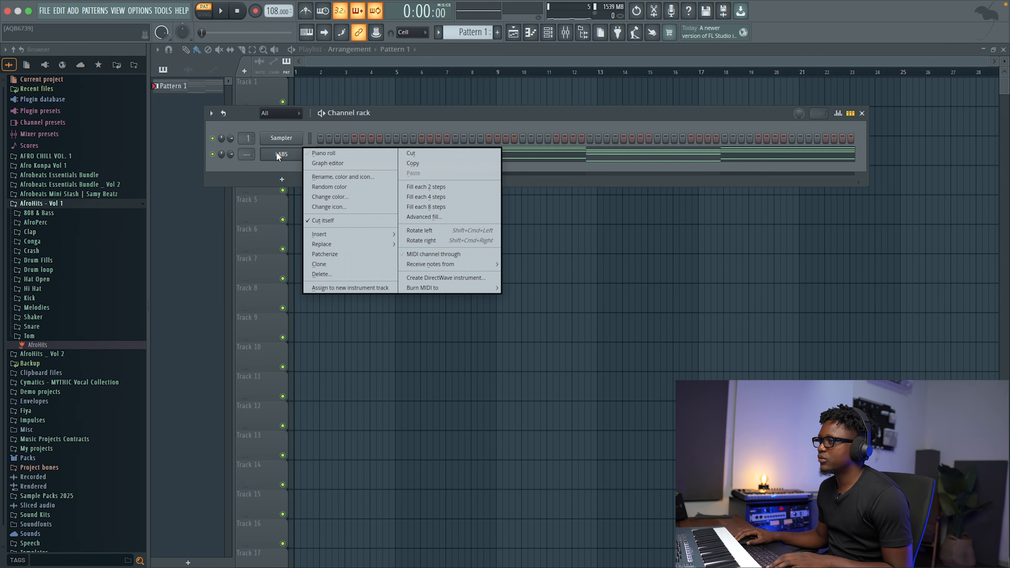
pyautogui.moveTo(366, 247)
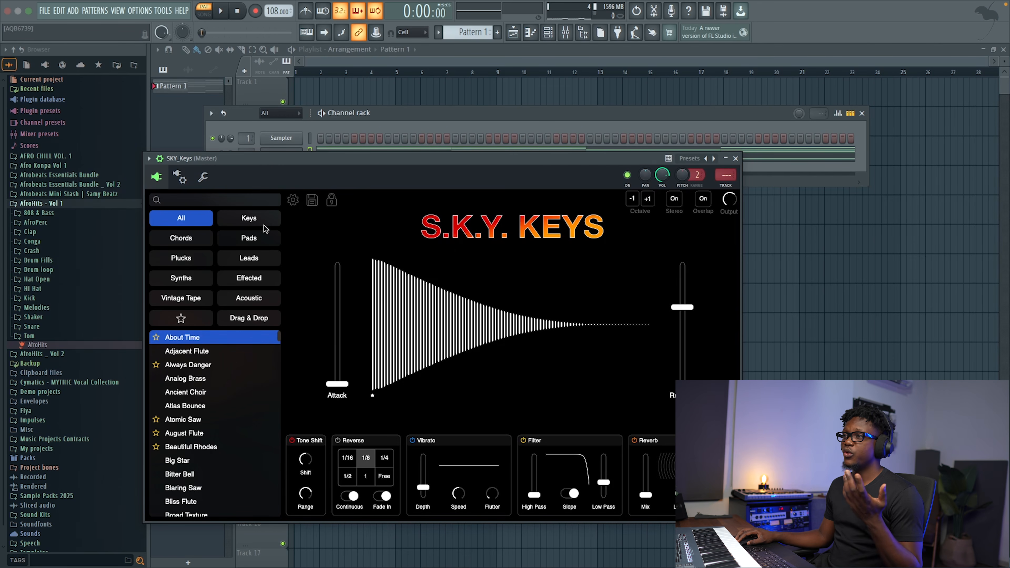
# Load the Beautiful Rhodes preset from the Keys category of SKY_Keys and lower the channel's volume during playback
pyautogui.click(251, 223)
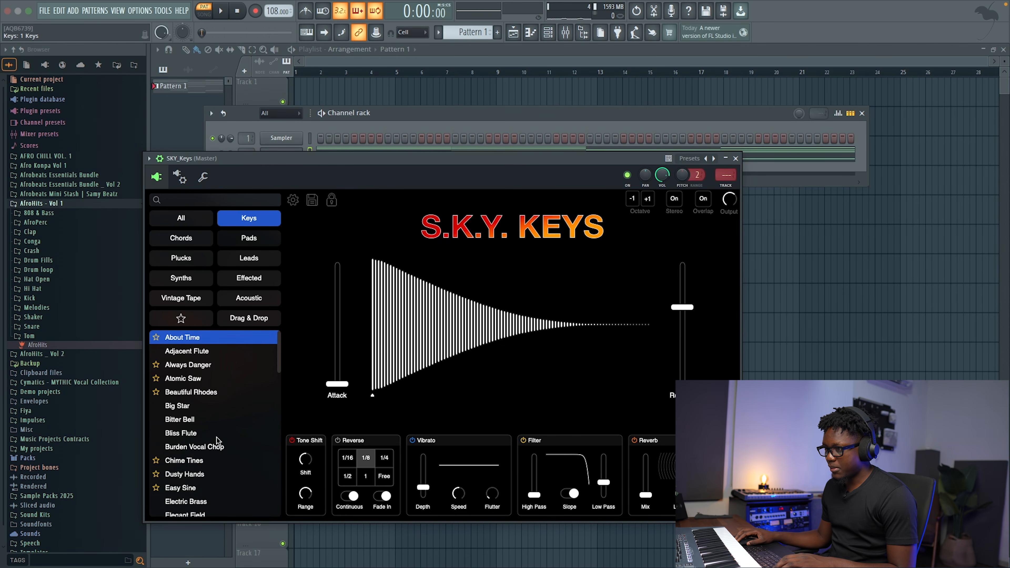
pyautogui.scroll(-1, 226, 437)
pyautogui.scroll(1, 226, 437)
pyautogui.scroll(-1, 216, 414)
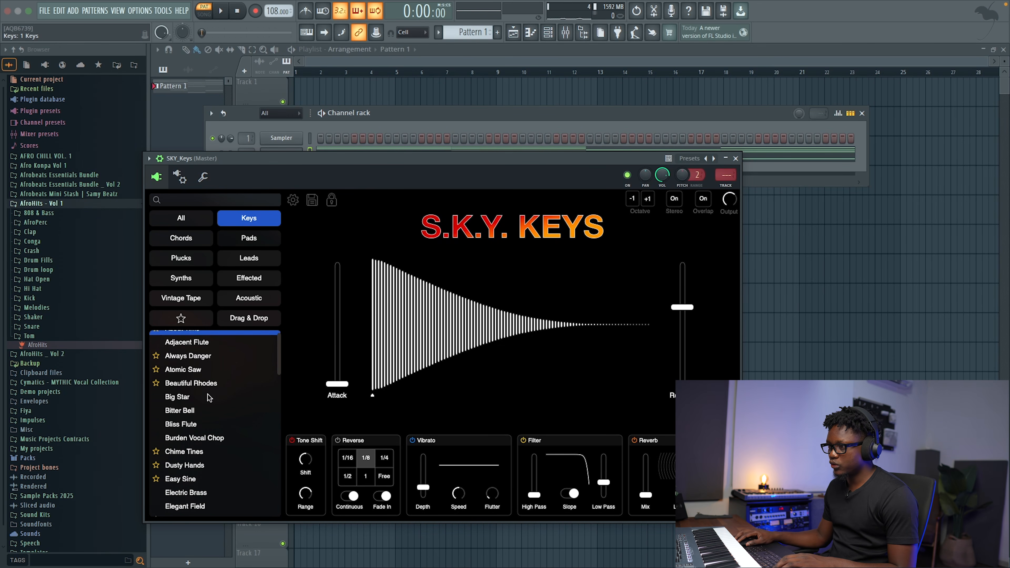
pyautogui.click(205, 385)
pyautogui.scroll(-1, 205, 388)
pyautogui.press('space')
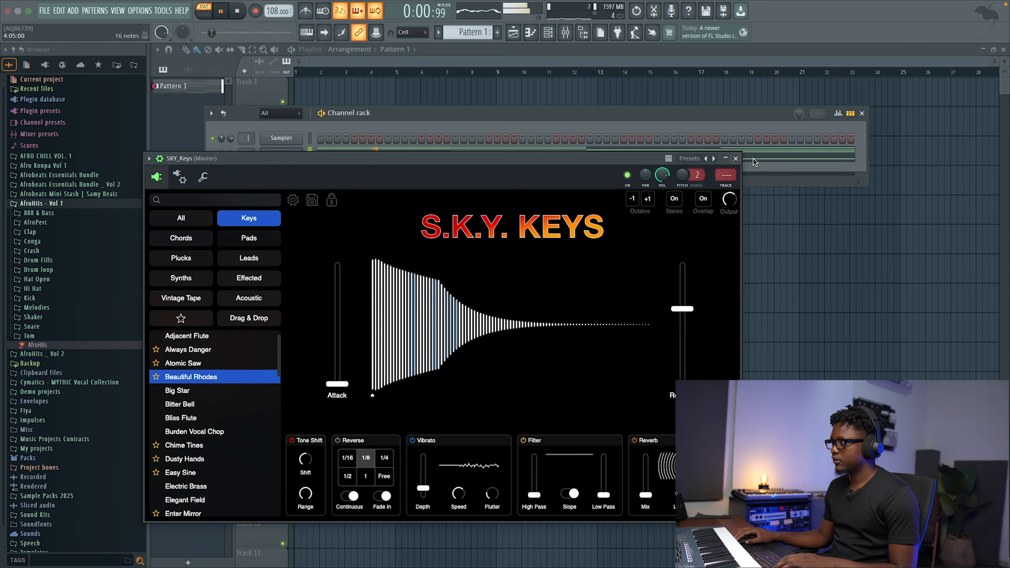
pyautogui.click(736, 159)
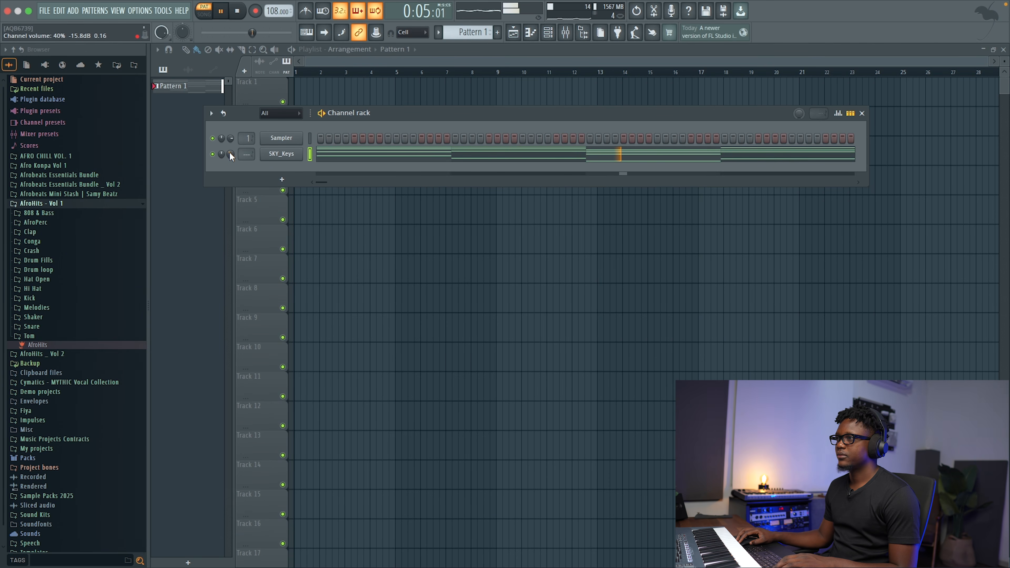
pyautogui.scroll(-2, 230, 153)
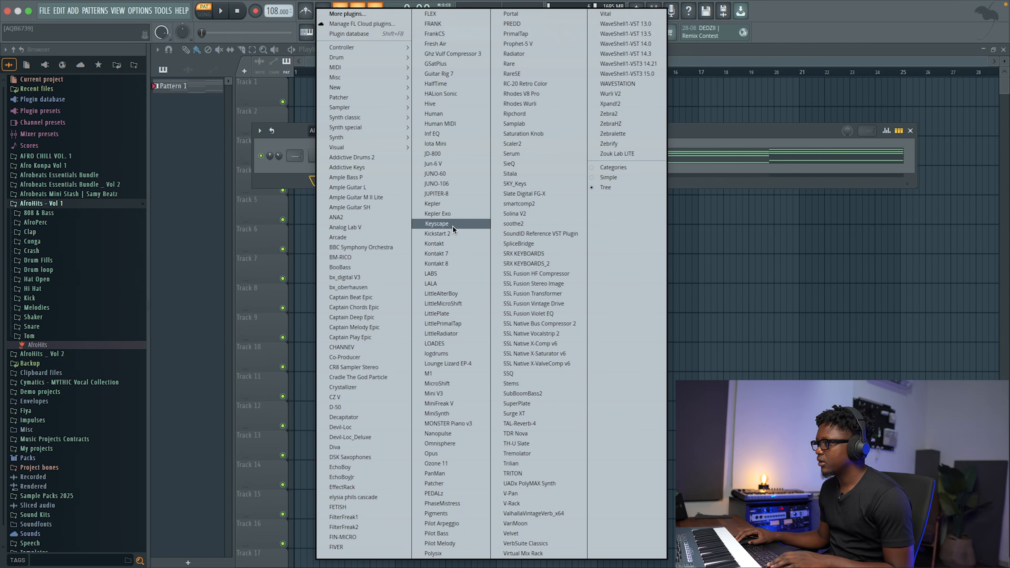
# Add a Keyscape channel and load the Pianet T - Retro Vibe patch from the Electric Pianos category
pyautogui.click(472, 223)
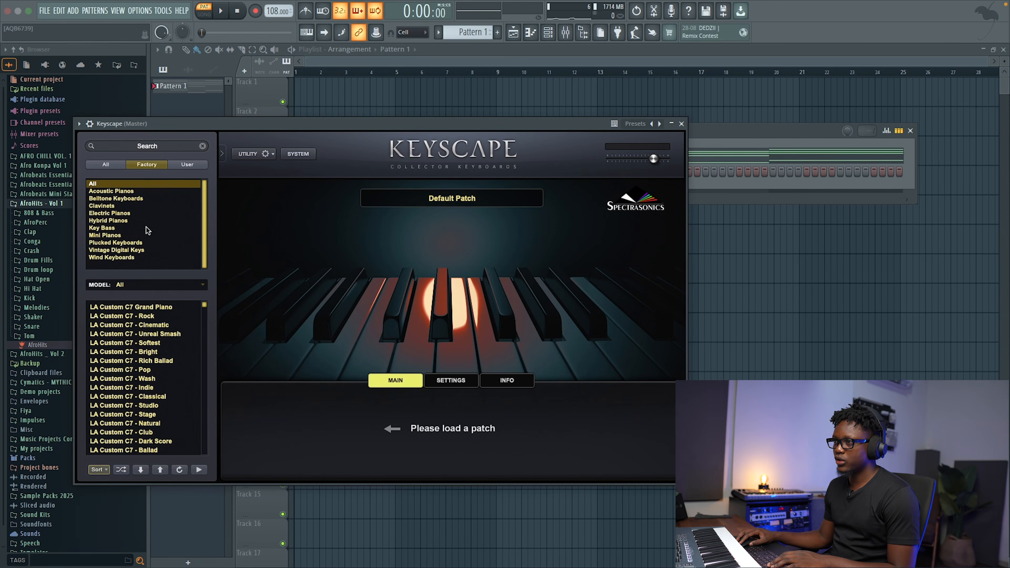
pyautogui.click(119, 214)
pyautogui.moveTo(207, 318); pyautogui.dragTo(206, 417)
pyautogui.click(140, 415)
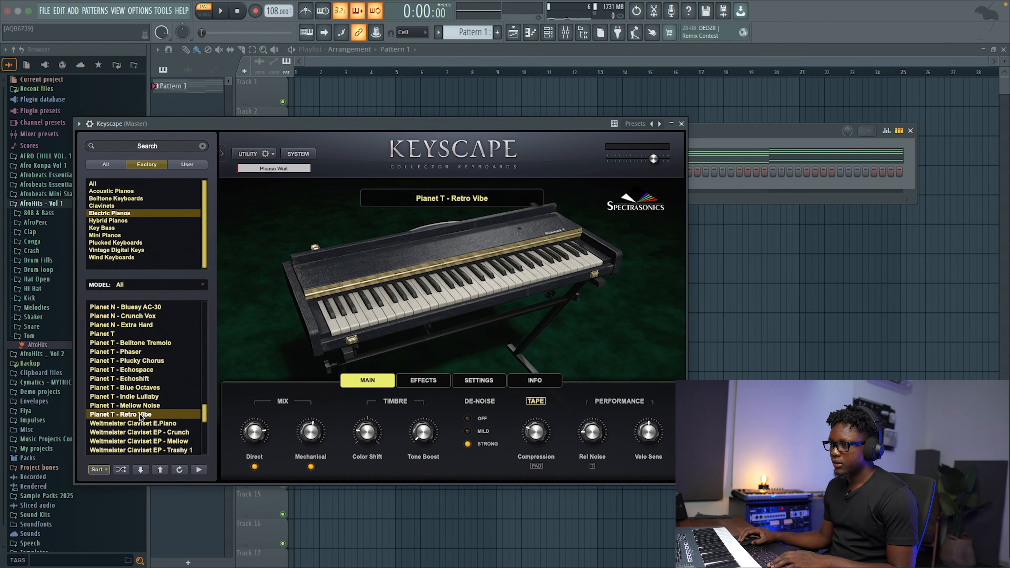
pyautogui.click(682, 124)
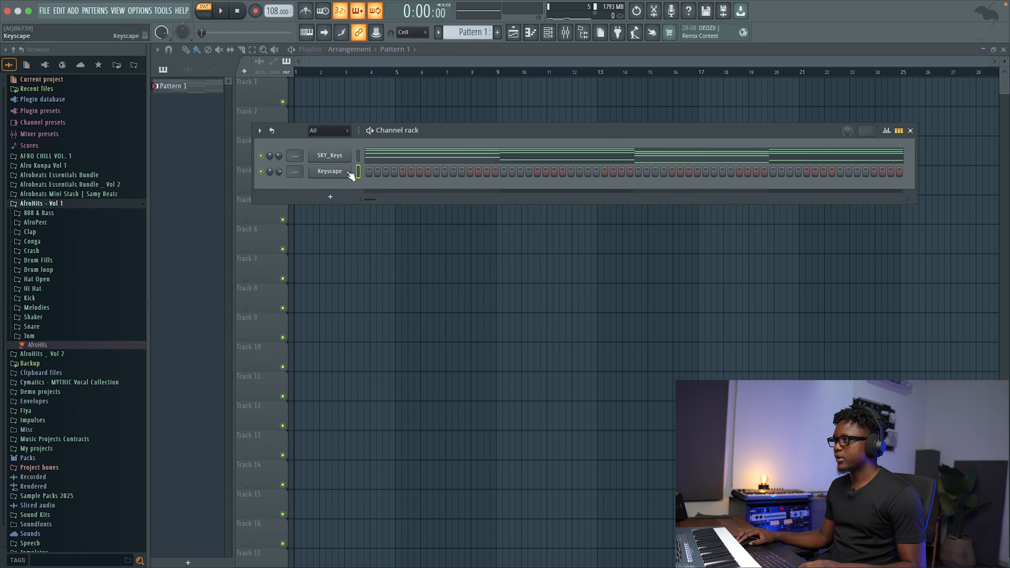
# Paste the chord progression into the Keyscape channel and play it back with the Keyscape patch soloed
pyautogui.click(359, 171)
pyautogui.hotkey('ctrl', 'v')
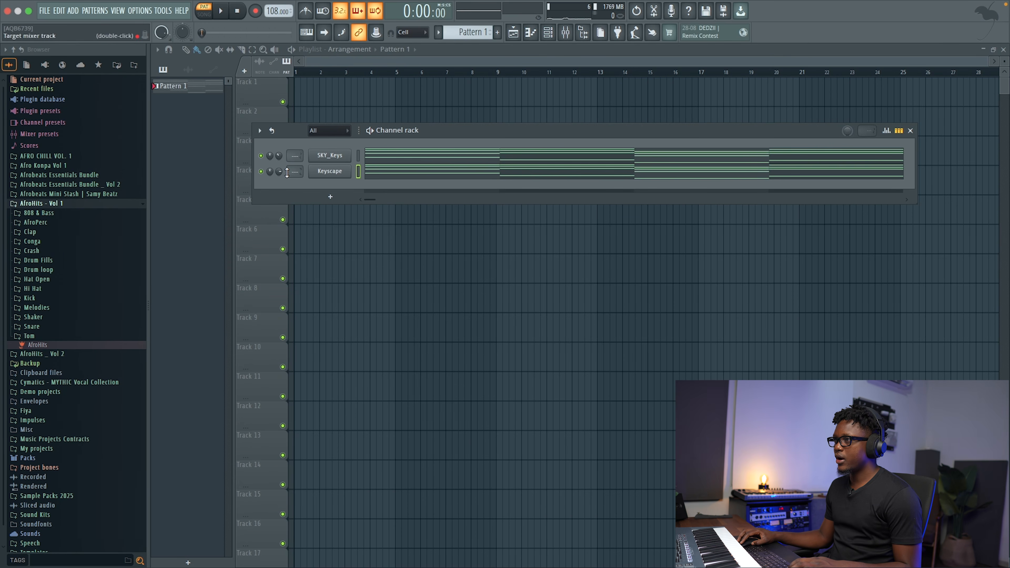
pyautogui.press('space')
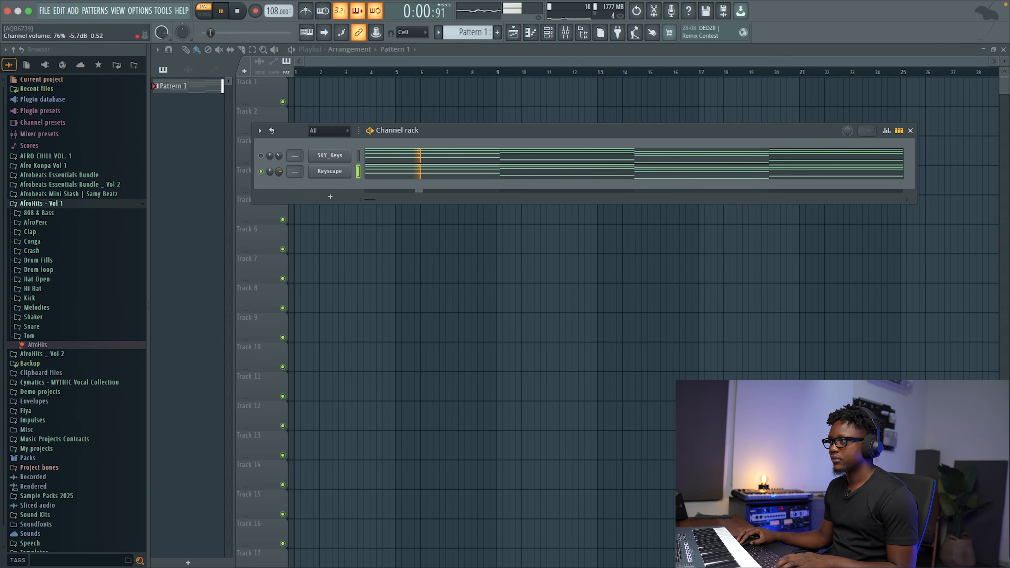
pyautogui.click(329, 171)
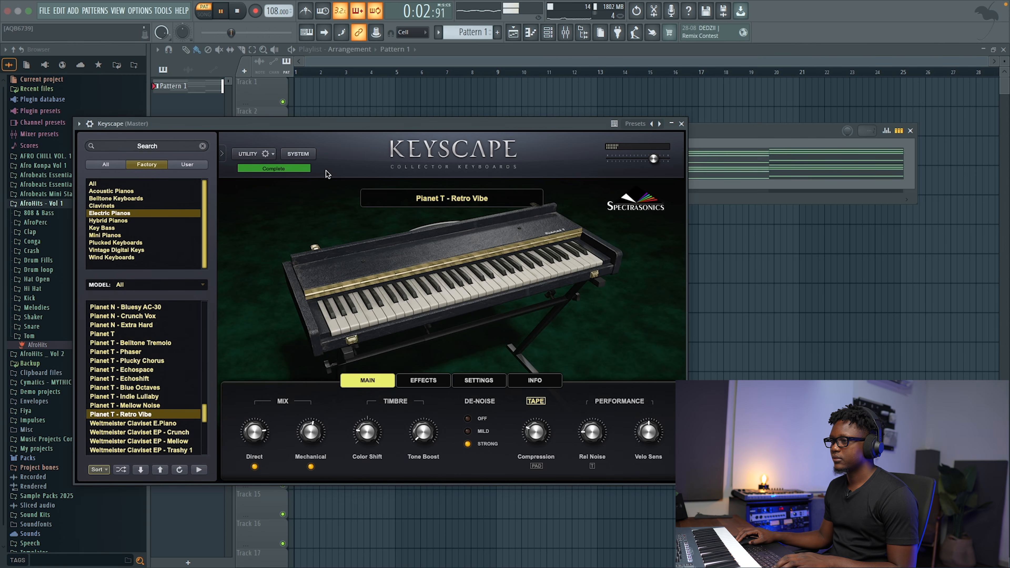
pyautogui.click(681, 124)
# Play SKY_Keys and Keyscape together and lower the Keyscape channel's volume to about 47%
pyautogui.press('space')
pyautogui.press('space')
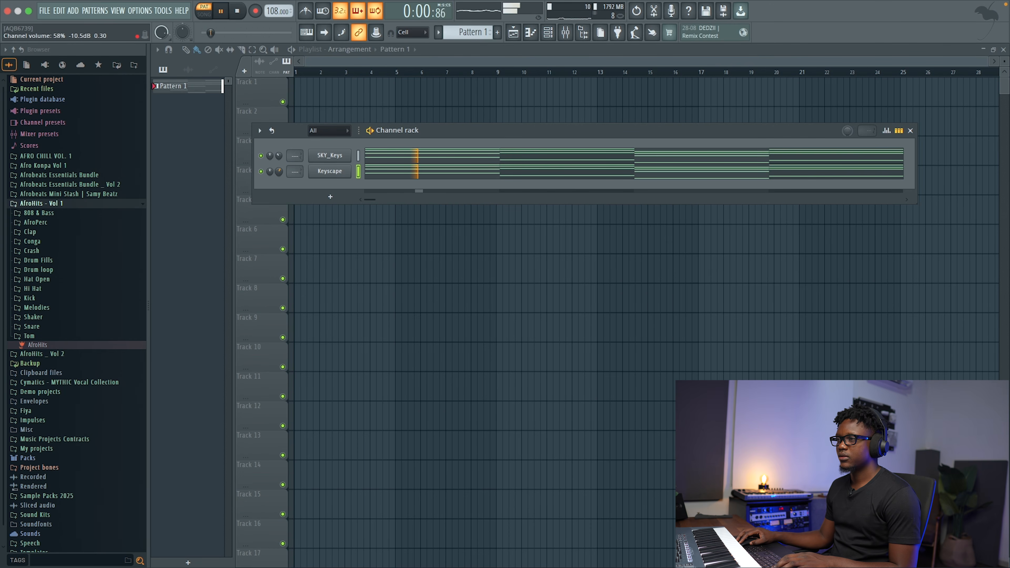
pyautogui.scroll(-5, 278, 170)
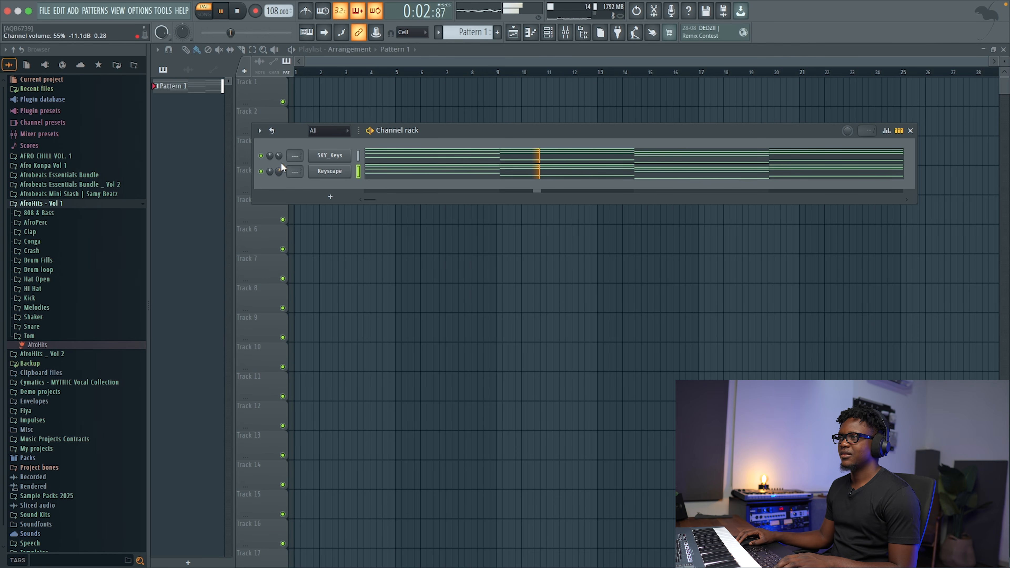
pyautogui.scroll(-3, 278, 169)
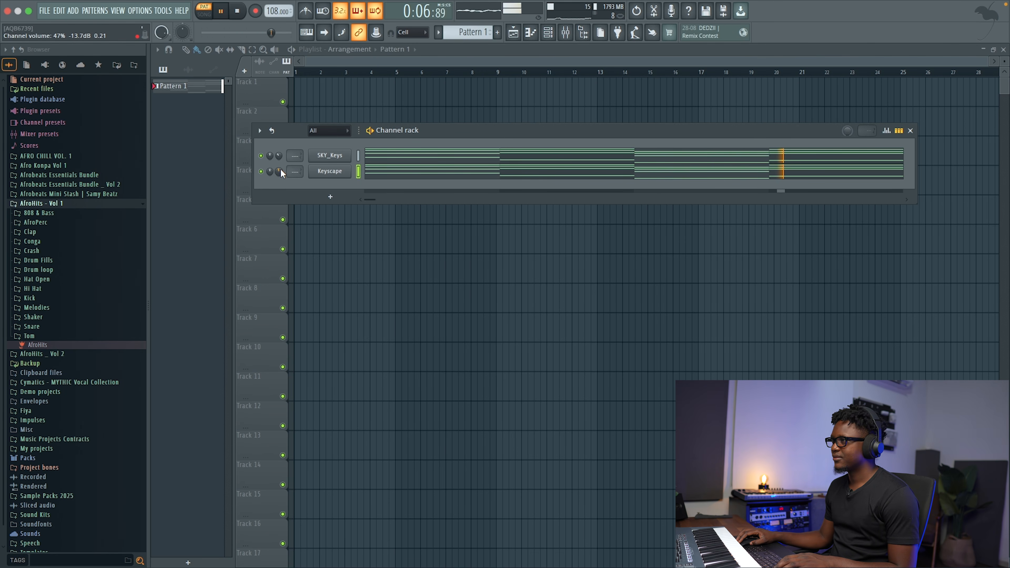
pyautogui.press('space')
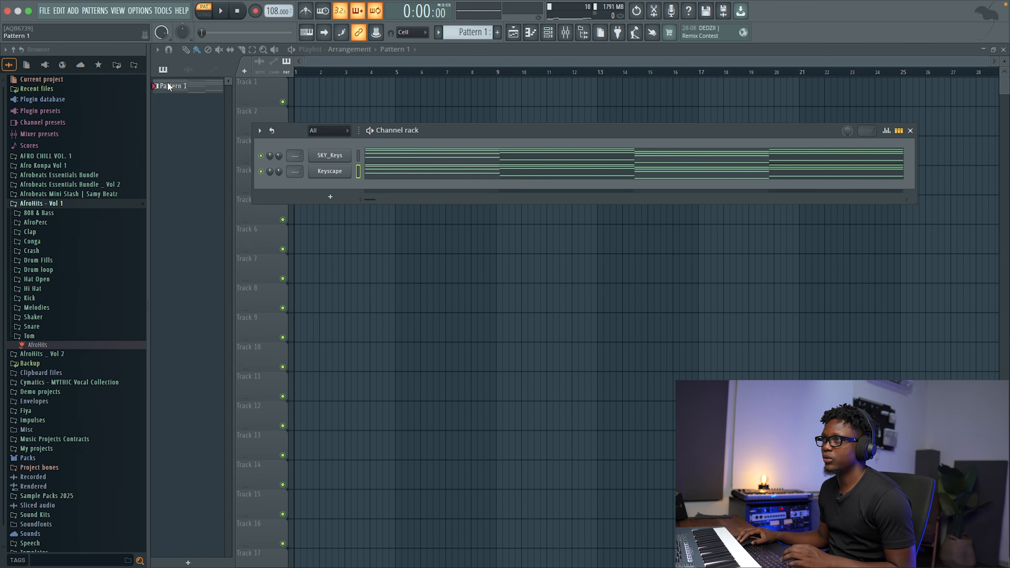
# Add a Nexus synth channel to the pattern
pyautogui.click(73, 11)
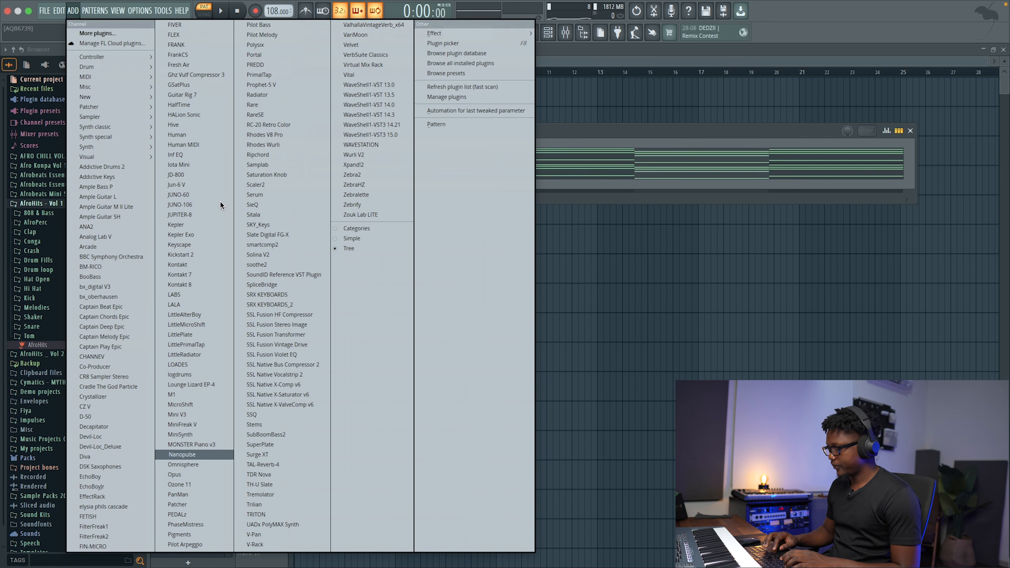
pyautogui.press('o')
pyautogui.press('o')
pyautogui.press('Up')
pyautogui.press('Up')
pyautogui.press('Up')
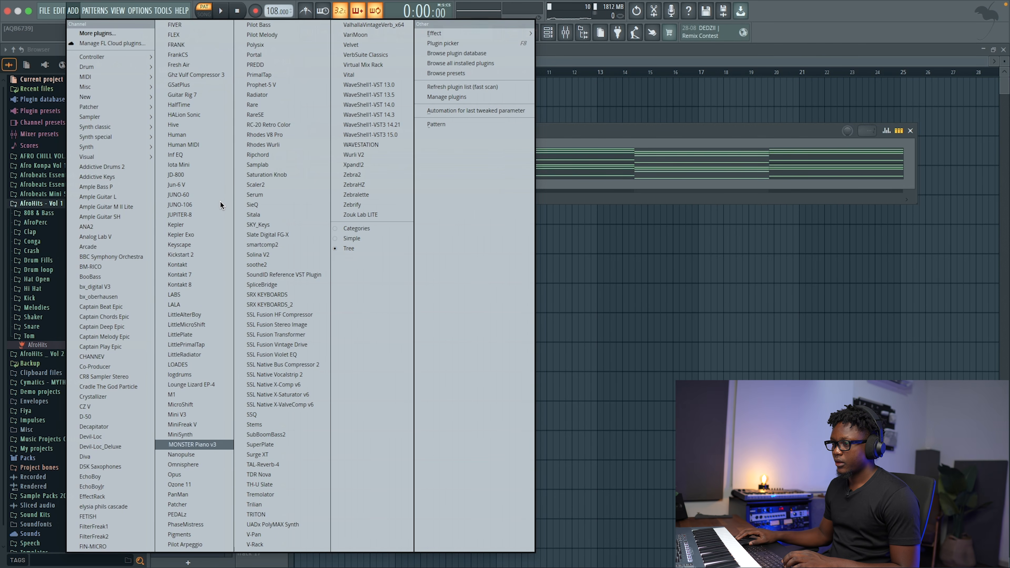
pyautogui.moveTo(115, 147)
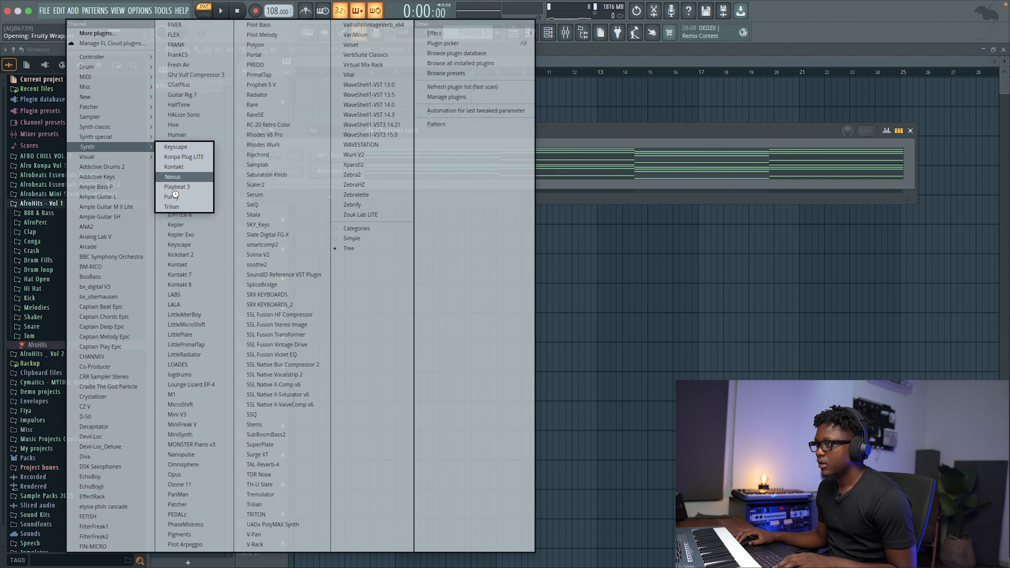
pyautogui.press('Return')
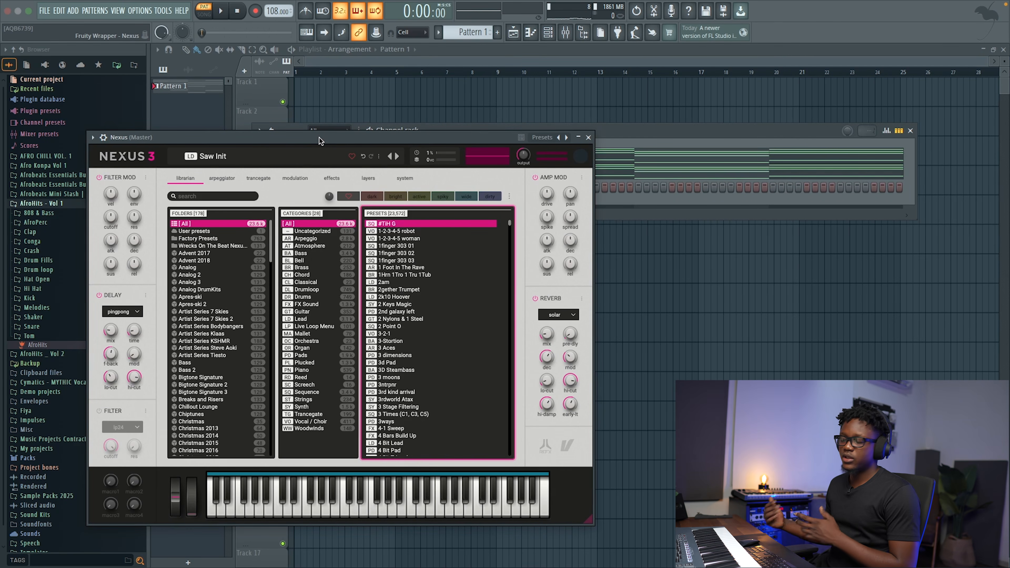
# Load the Ambient Pad 3 preset from the Pads category in Nexus and close the plugin window
pyautogui.click(317, 355)
pyautogui.click(398, 434)
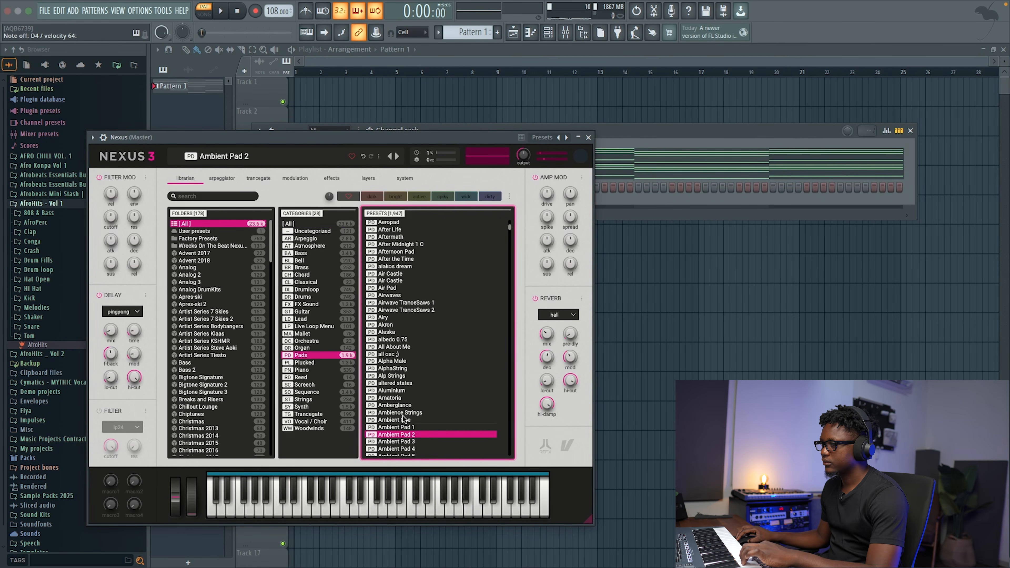
pyautogui.click(422, 442)
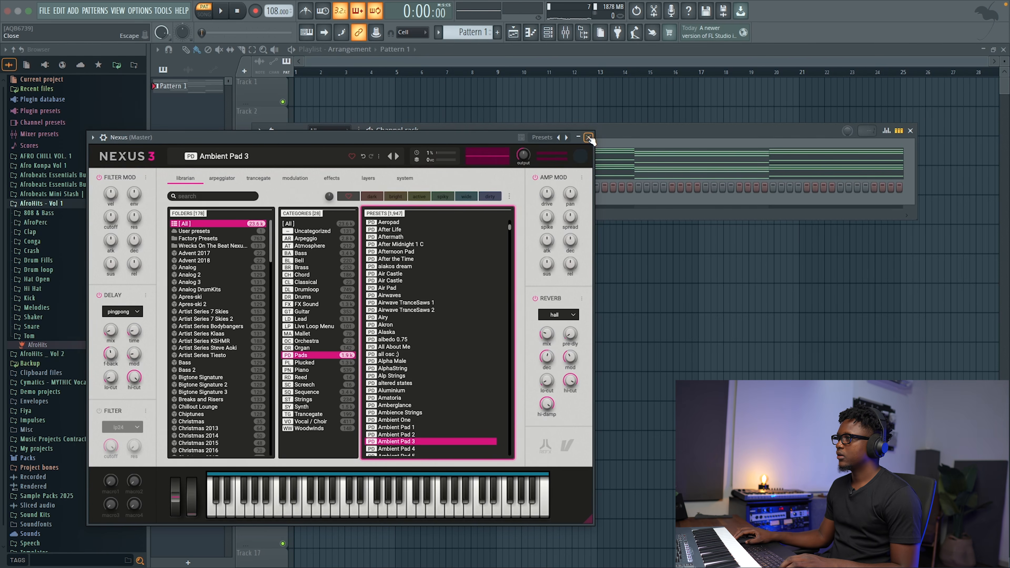
pyautogui.click(589, 137)
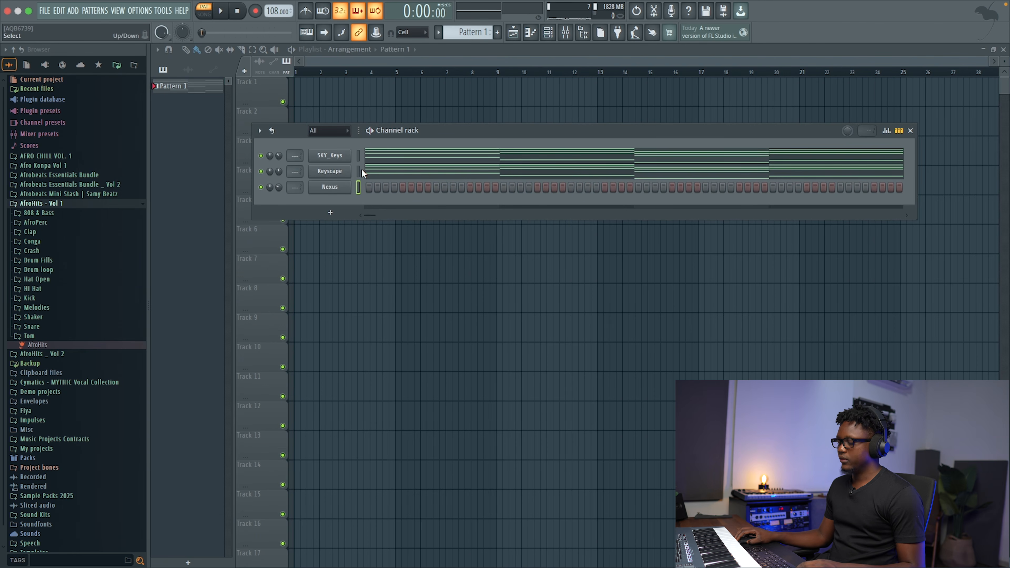
# Paste the chord progression into the Nexus channel, lower its volume to about 32% and solo it for playback
pyautogui.hotkey('ctrl', 'v')
pyautogui.press('space')
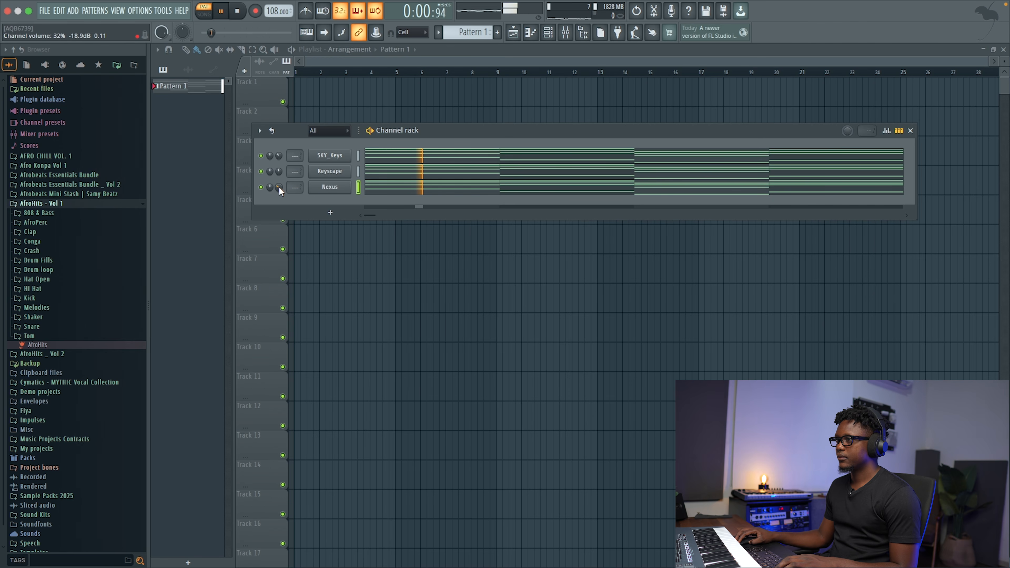
pyautogui.rightClick(261, 187)
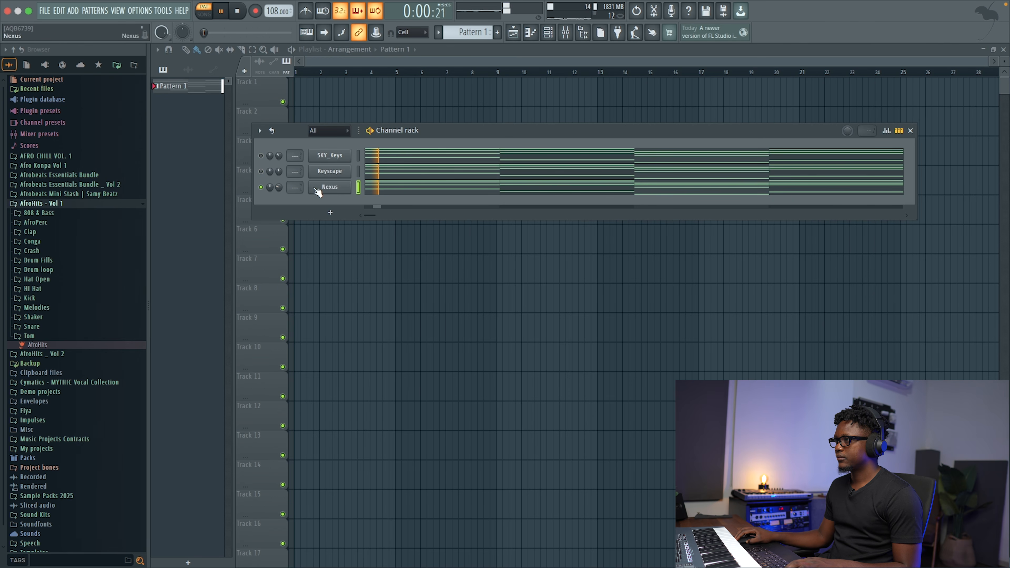
# Transpose the Nexus chords up one octave in the piano roll and adjust the Nexus channel's volume while all three channels play
pyautogui.click(381, 189)
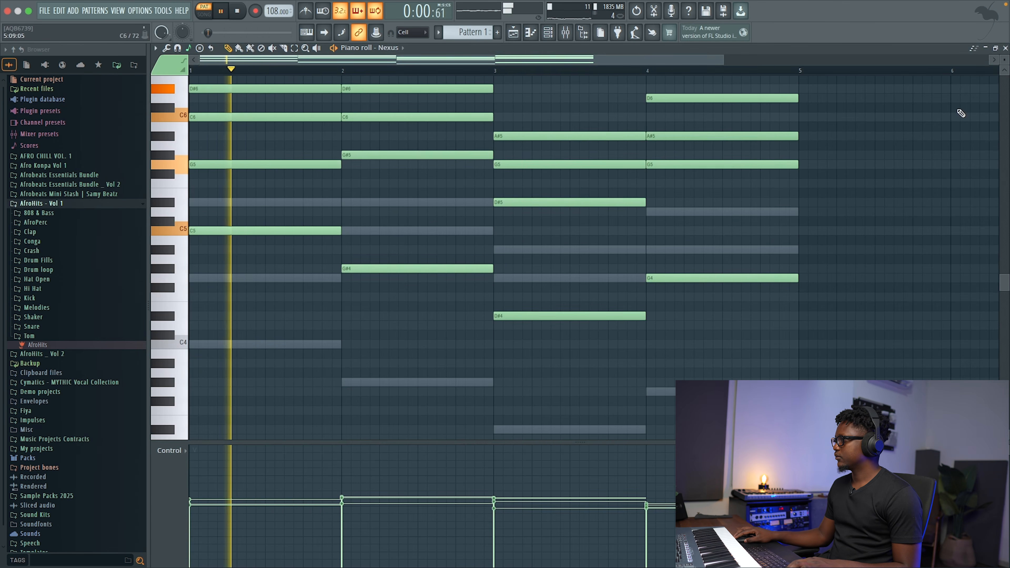
pyautogui.press('F7')
pyautogui.press('space')
pyautogui.press('space')
pyautogui.moveTo(278, 187); pyautogui.dragTo(277, 189)
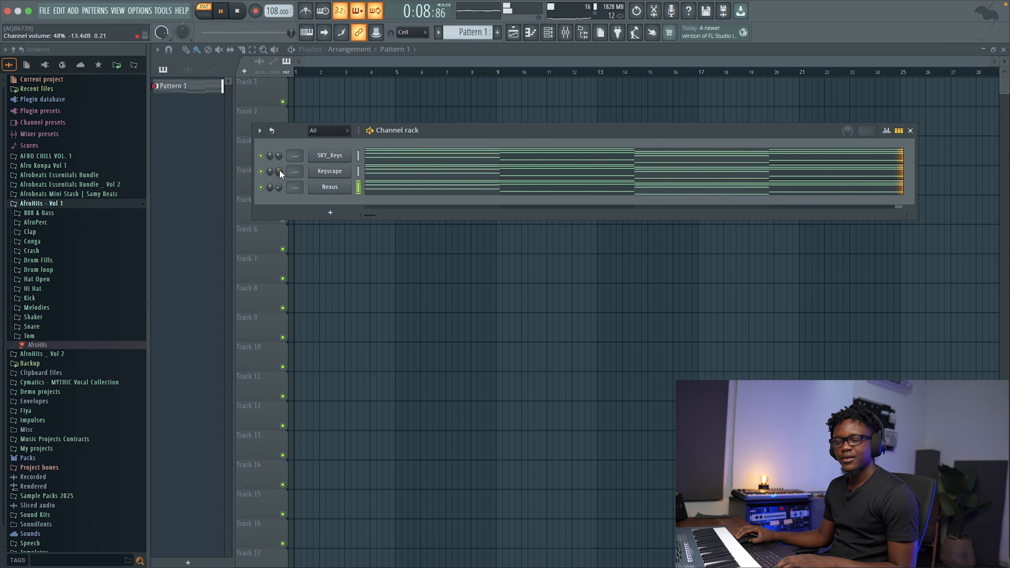
# Stop playback, add a MiniSynth channel and load its Tube Bass | 24 preset
pyautogui.press('space')
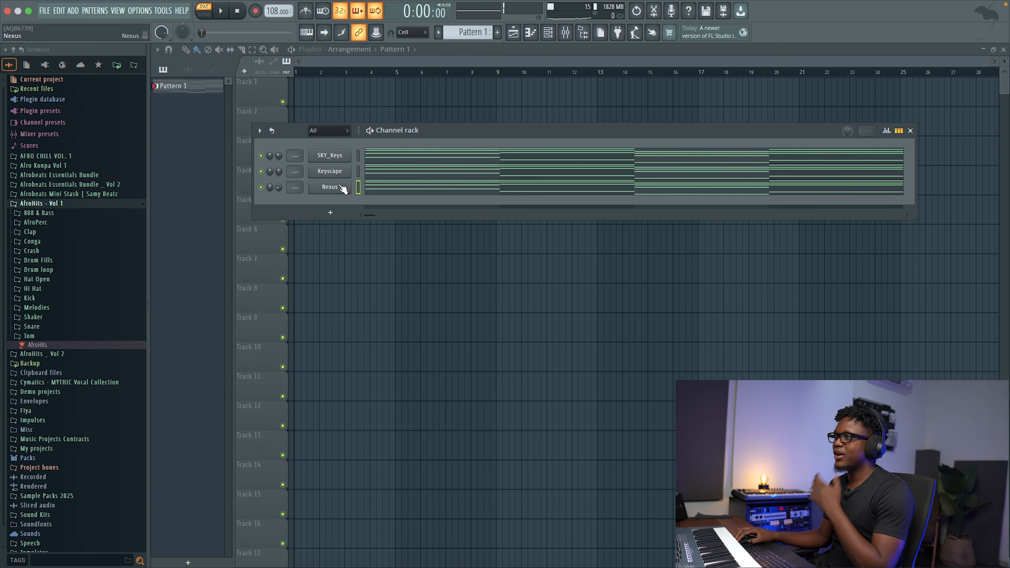
pyautogui.click(332, 214)
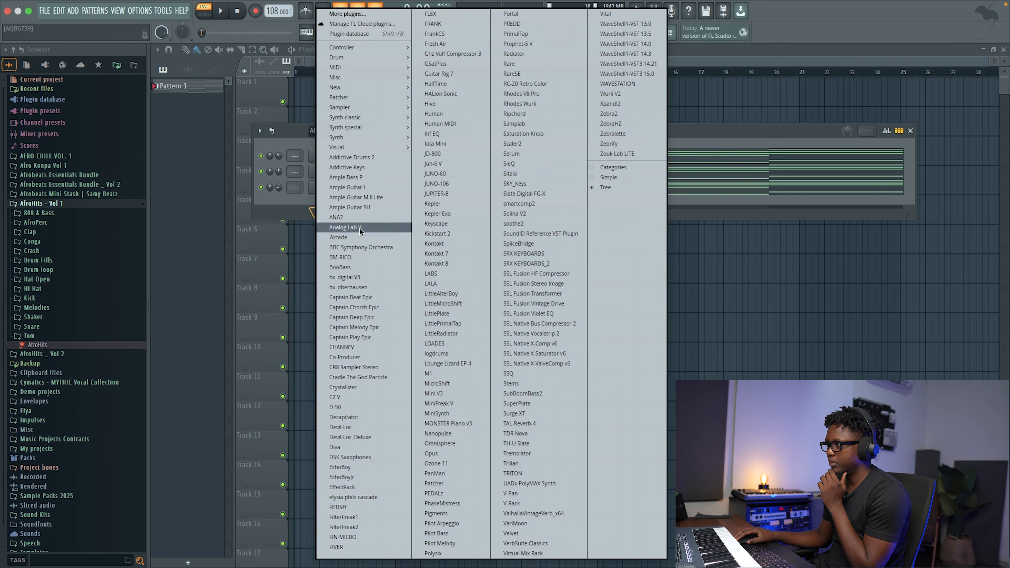
pyautogui.moveTo(344, 135)
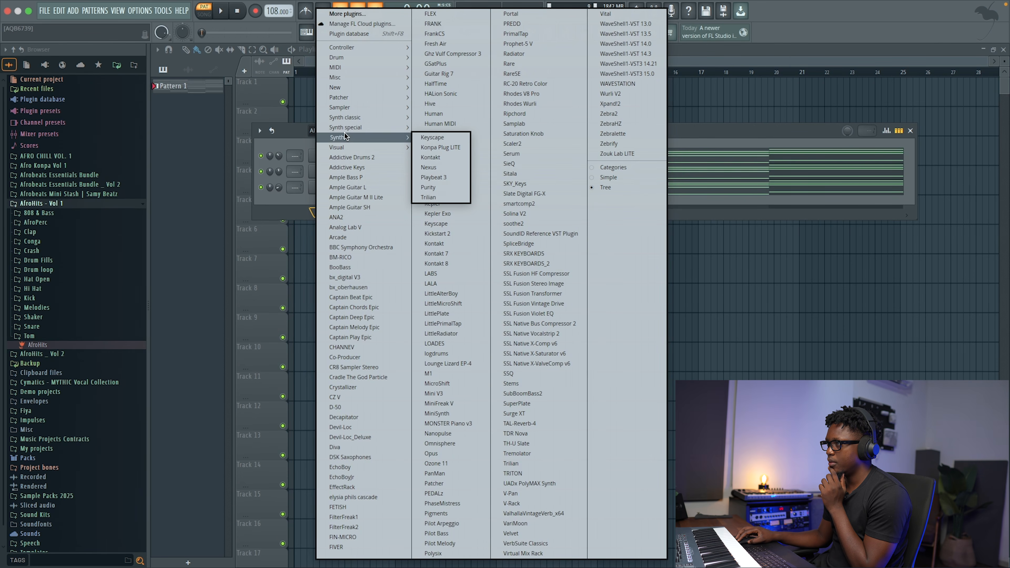
pyautogui.moveTo(345, 117)
pyautogui.click(442, 137)
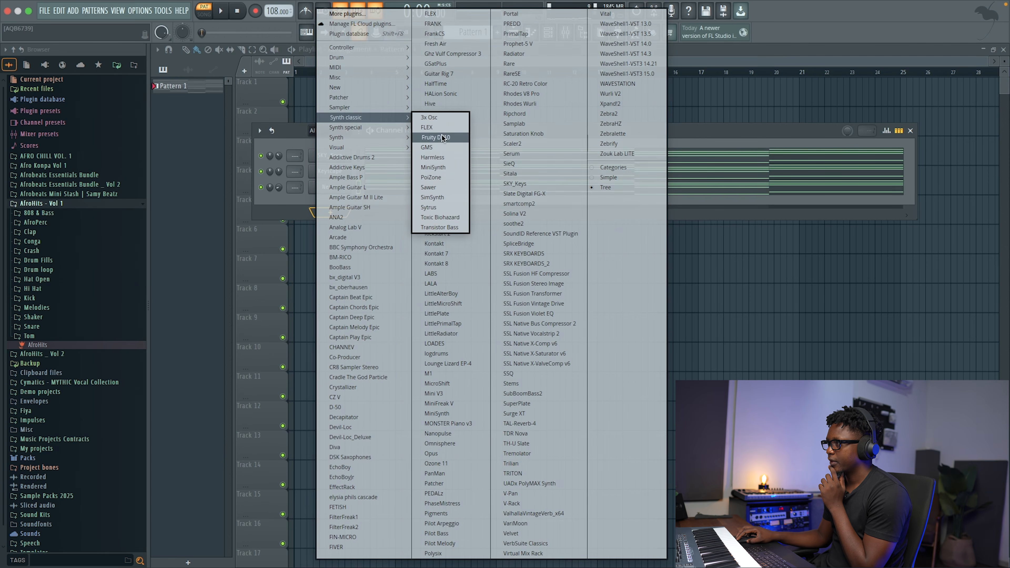
pyautogui.click(433, 167)
pyautogui.click(595, 194)
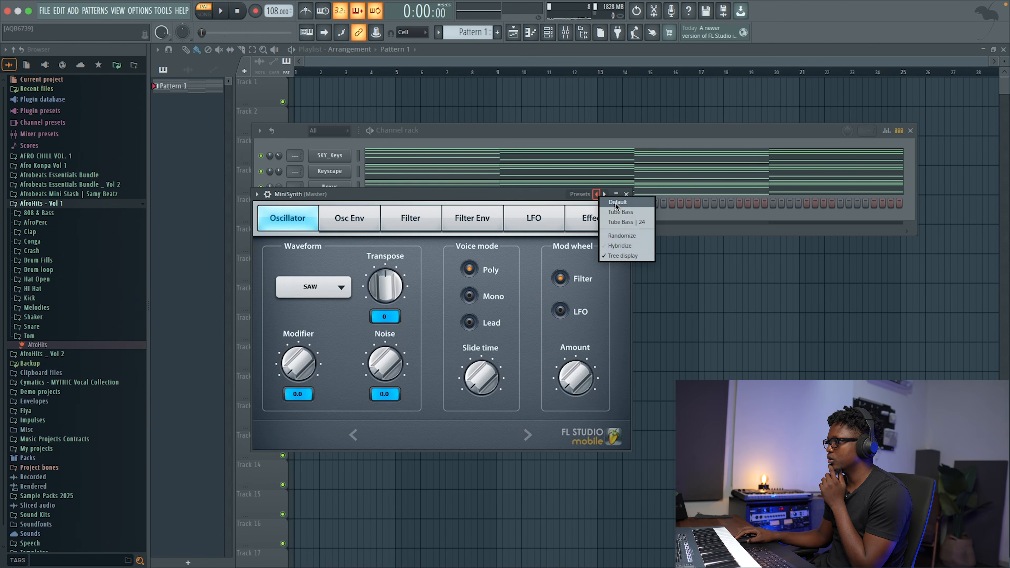
pyautogui.click(621, 222)
pyautogui.click(627, 194)
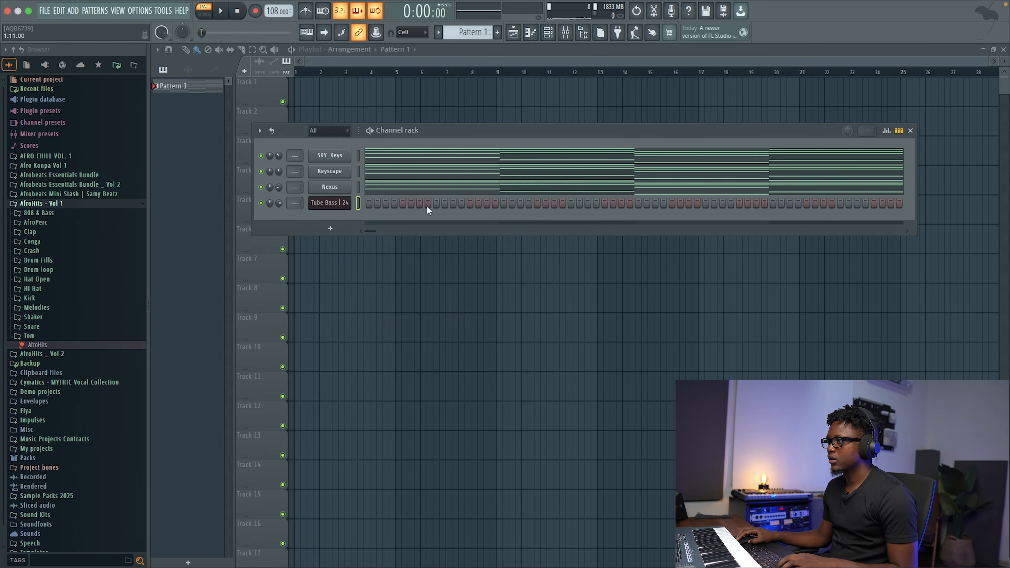
# Copy the lowest note of each Nexus chord into the Tube Bass | 24 piano roll and transpose the copies down one octave
pyautogui.click(386, 191)
pyautogui.moveTo(182, 230); pyautogui.dragTo(621, 371)
pyautogui.click(389, 47)
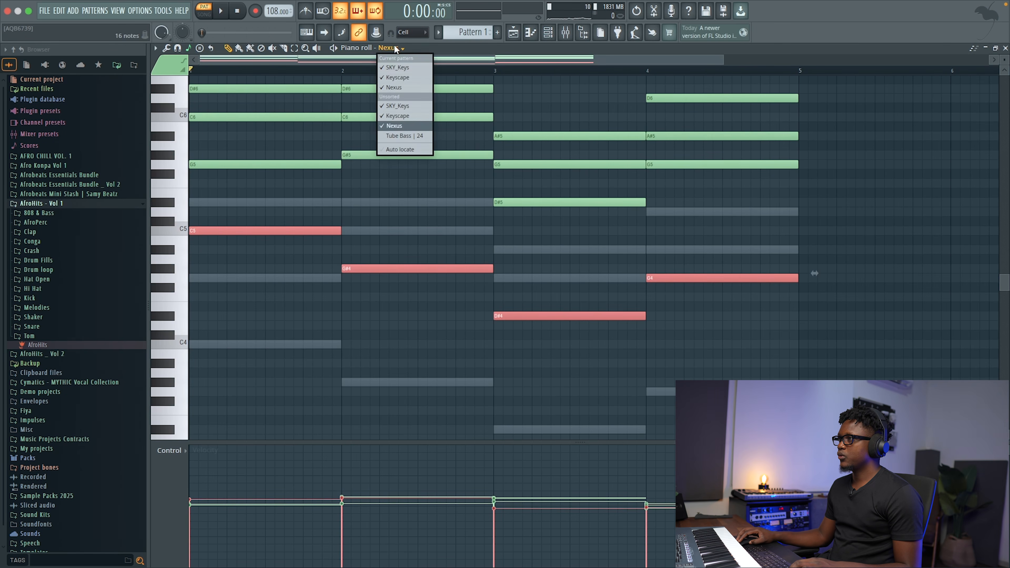
pyautogui.click(406, 136)
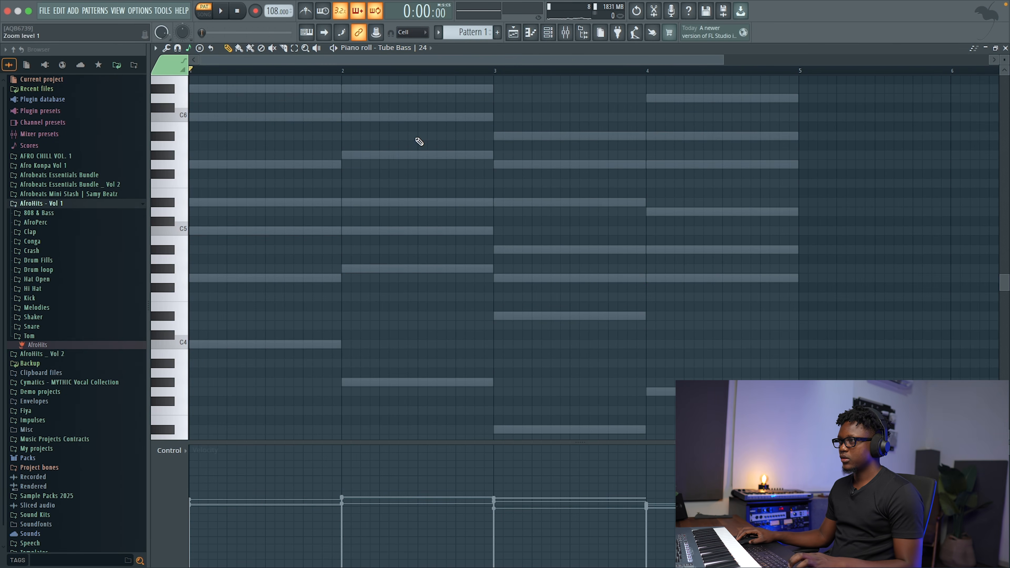
pyautogui.hotkey('ctrl', 'v')
pyautogui.hotkey('ctrl', 'Down')
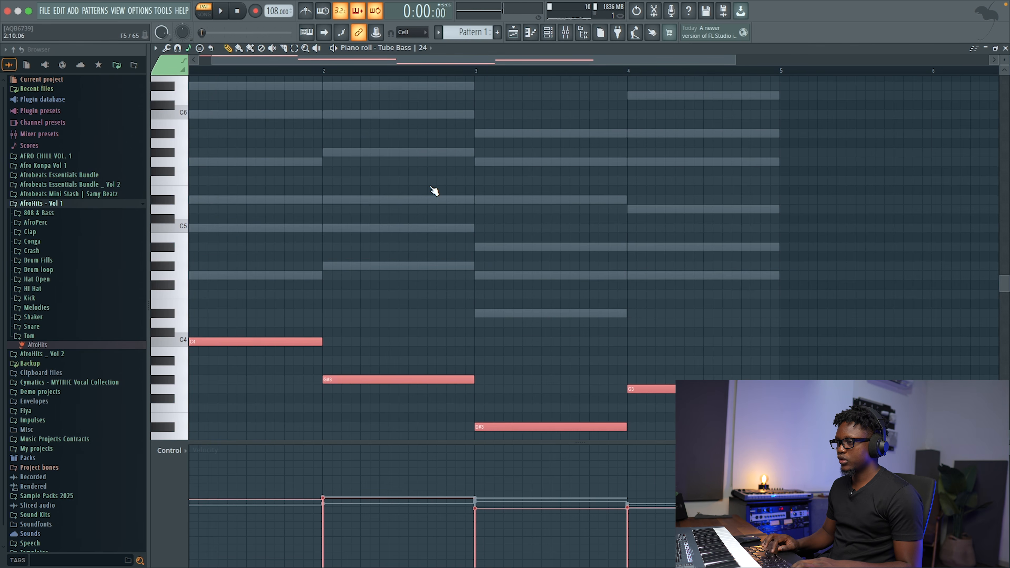
# Raise the velocity of the four bass notes to 100% during playback and close the piano roll
pyautogui.press('space')
pyautogui.scroll(-4, 433, 191)
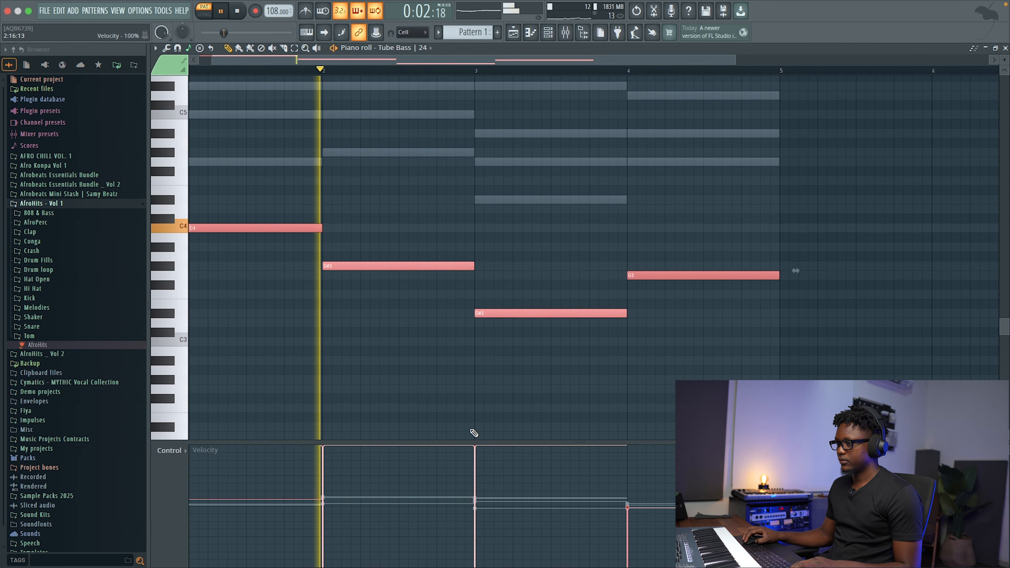
pyautogui.hscroll(-1, 469, 458)
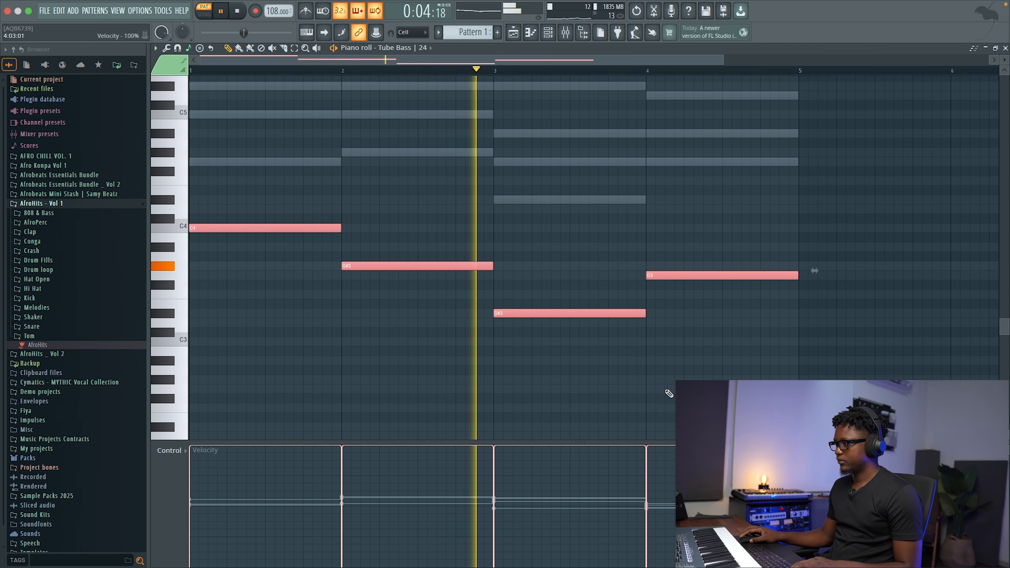
pyautogui.click(1005, 47)
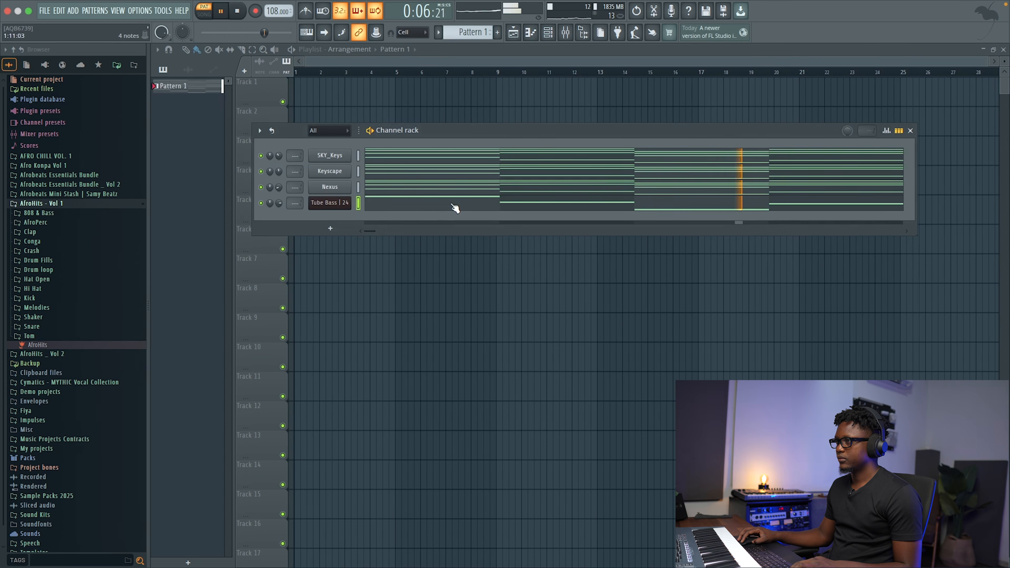
pyautogui.press('space')
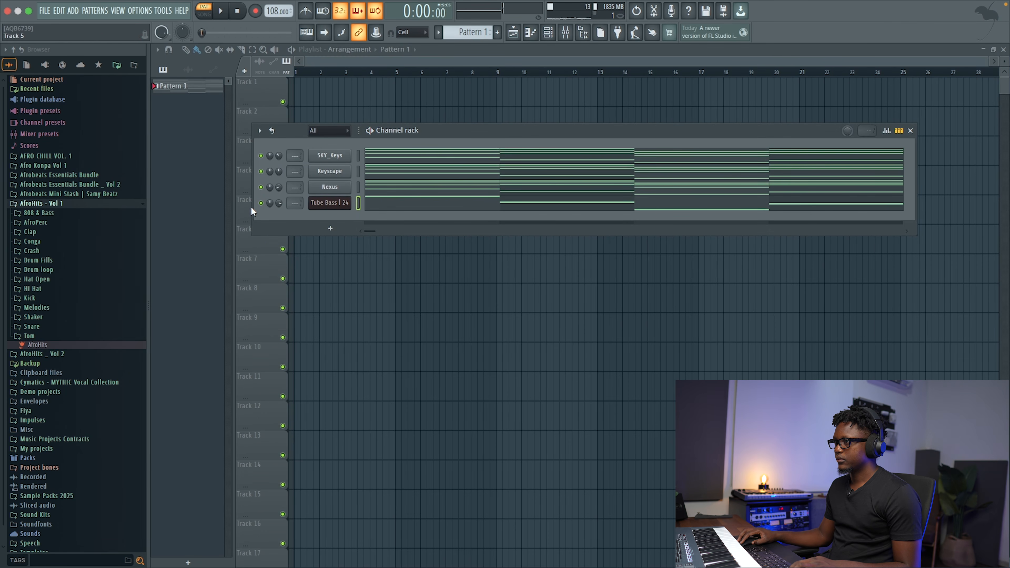
# Shorten the C4 bass note in bar 1 and fill the rest of the bar with a short C5 note
pyautogui.click(409, 203)
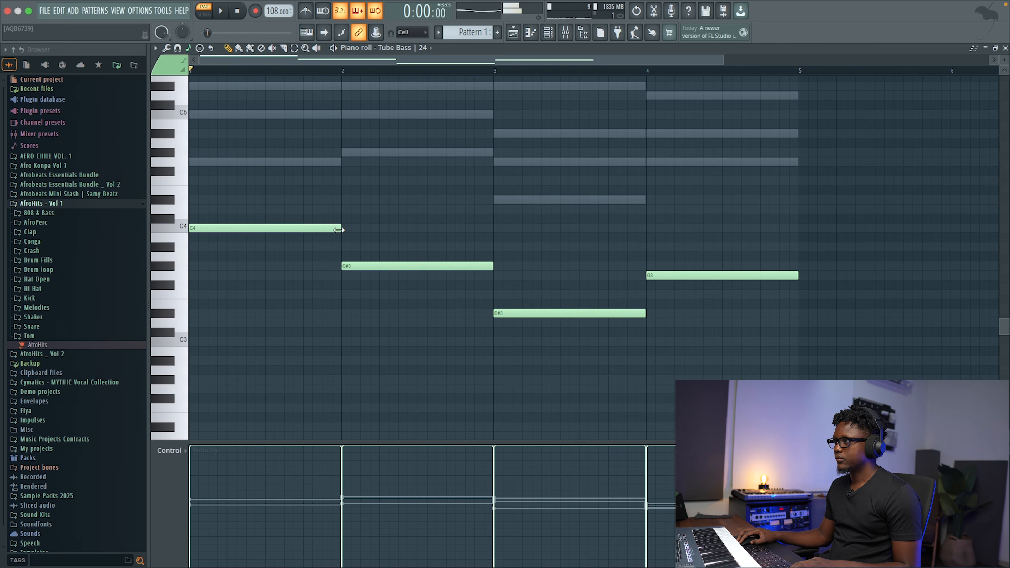
pyautogui.click(299, 229)
pyautogui.moveTo(357, 227); pyautogui.dragTo(342, 232)
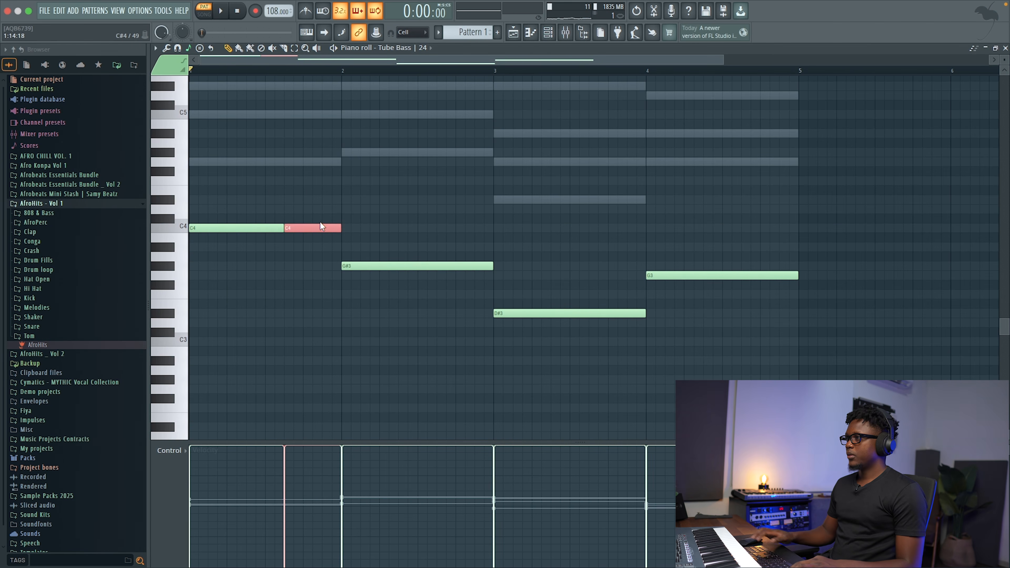
pyautogui.hotkey('ctrl', 'Up')
# Shorten the D#3 bass note in bar 3 and fill the rest of the bar with a short D#4 note
pyautogui.moveTo(645, 313); pyautogui.dragTo(588, 314)
pyautogui.click(604, 315)
pyautogui.click(613, 317)
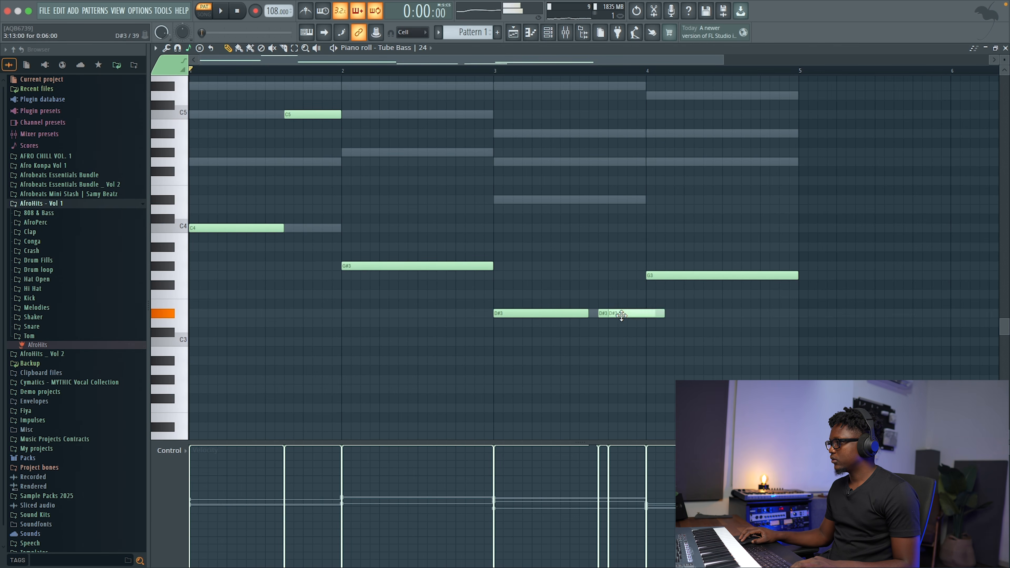
pyautogui.moveTo(620, 316); pyautogui.dragTo(611, 314)
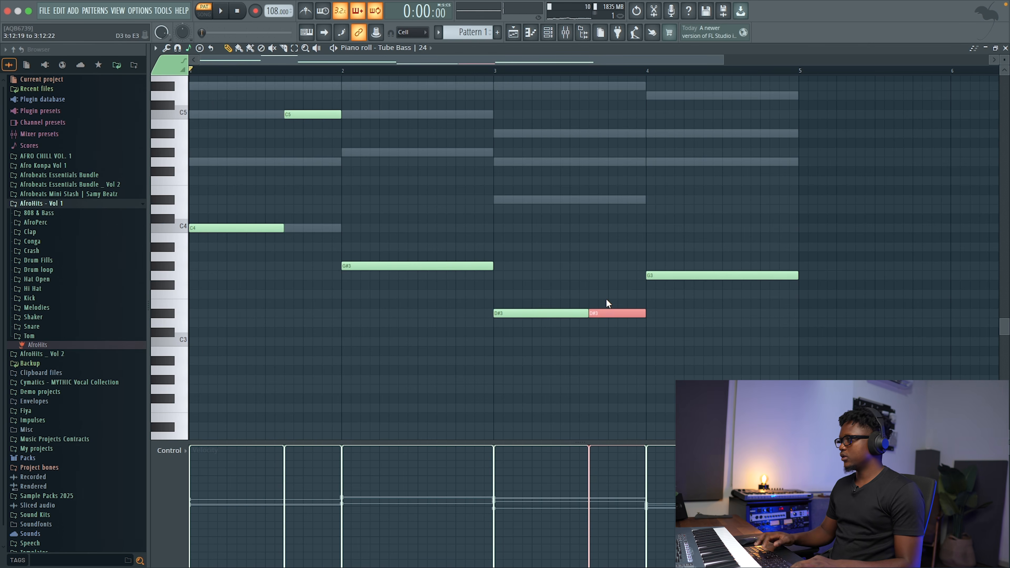
pyautogui.hotkey('ctrl', 'Up')
# Close the piano roll and listen to the bass line together with the other channels
pyautogui.press('space')
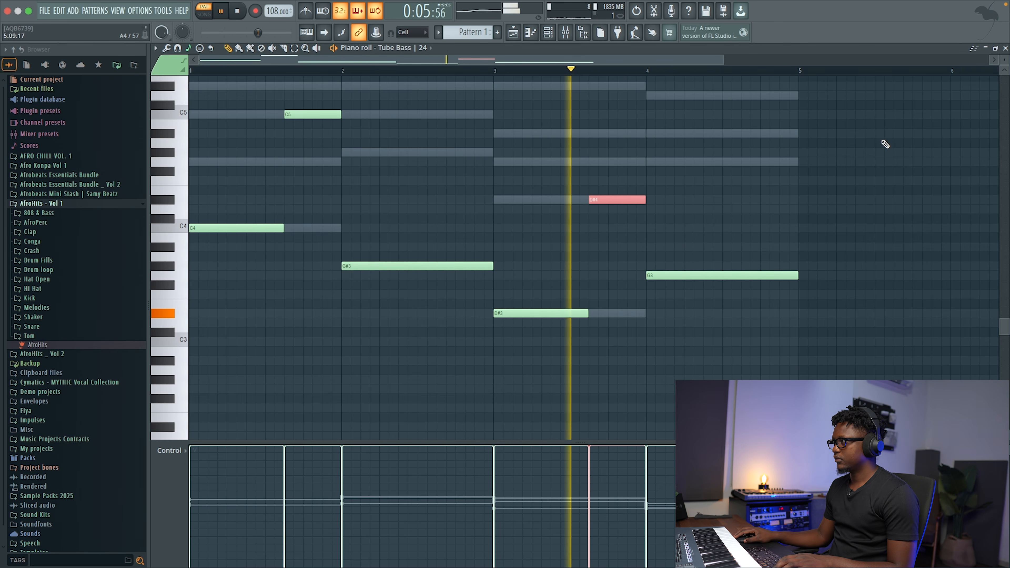
pyautogui.click(1006, 48)
pyautogui.press('space')
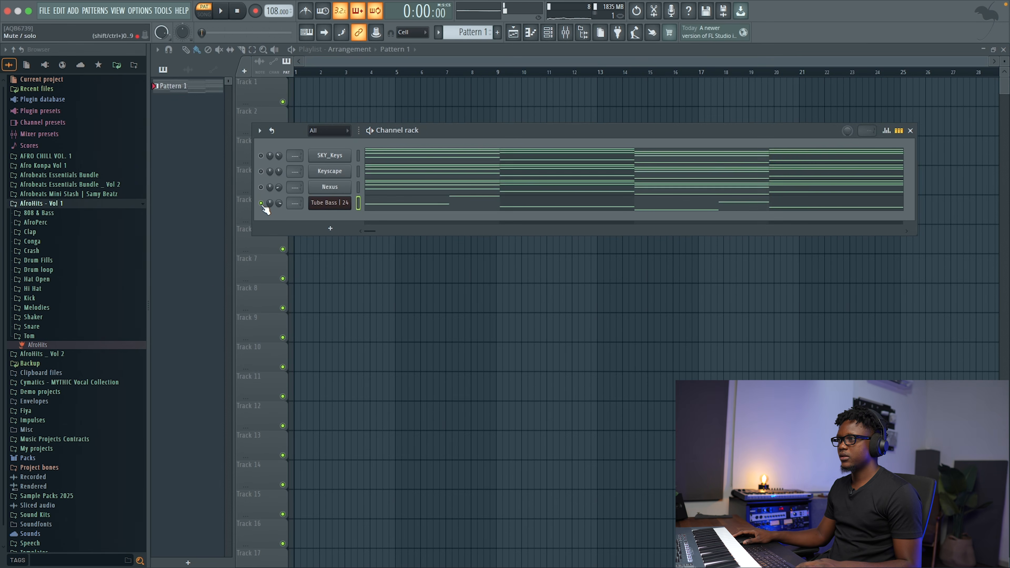
pyautogui.press('space')
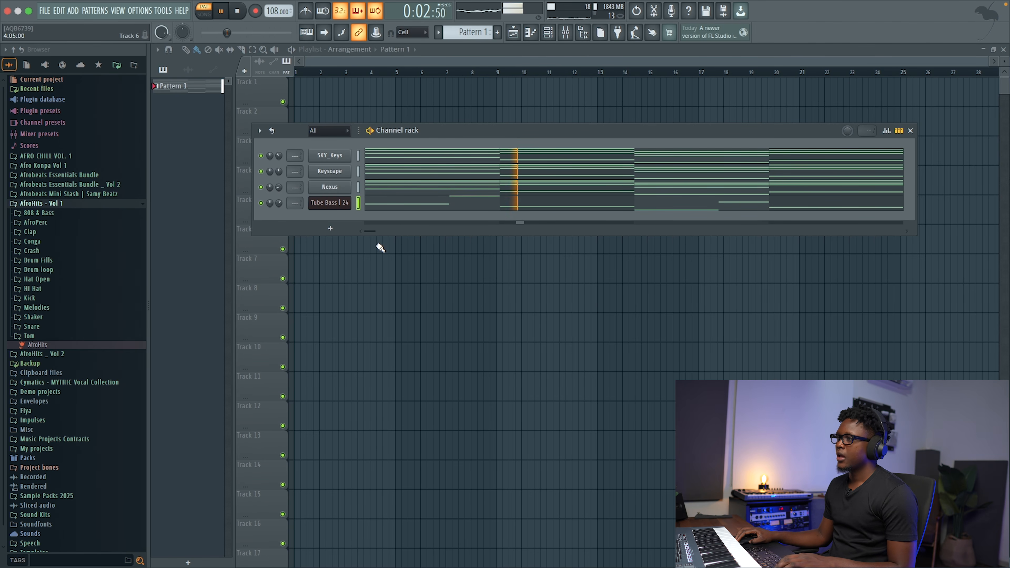
pyautogui.press('space')
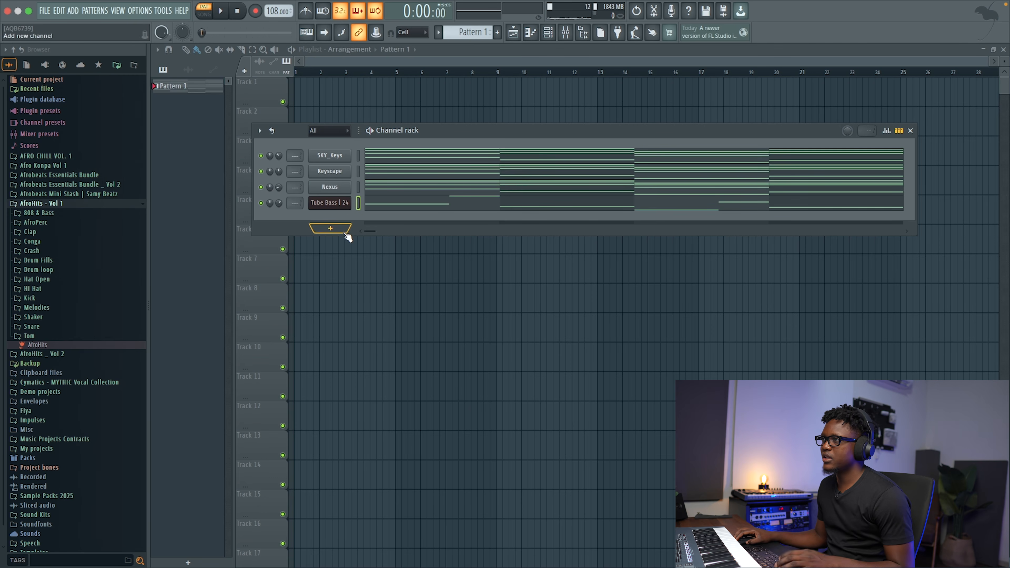
# Select all four channels, transpose Pattern 1 by -2 semitones and play it back
pyautogui.moveTo(359, 155); pyautogui.dragTo(367, 228)
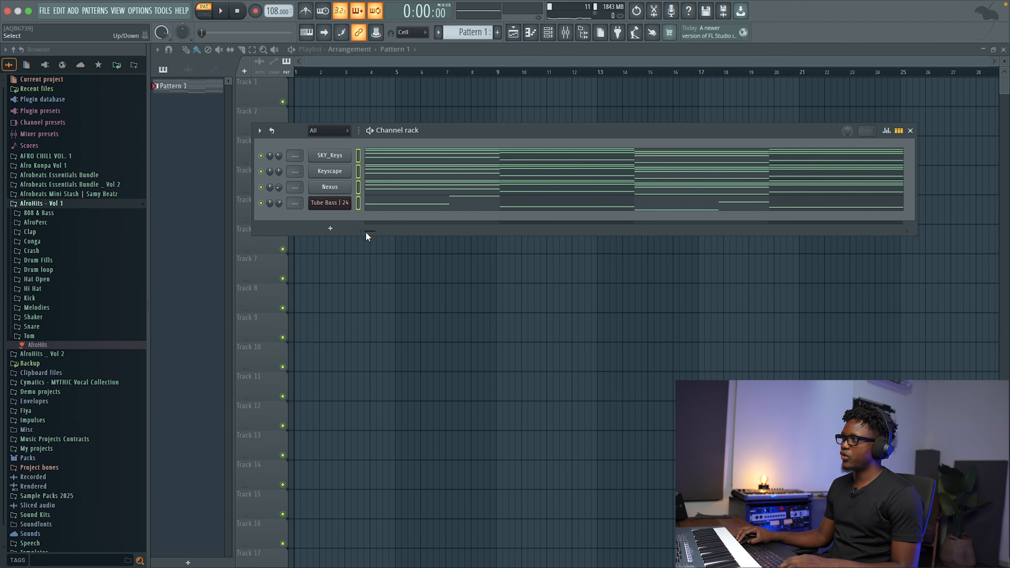
pyautogui.click(472, 26)
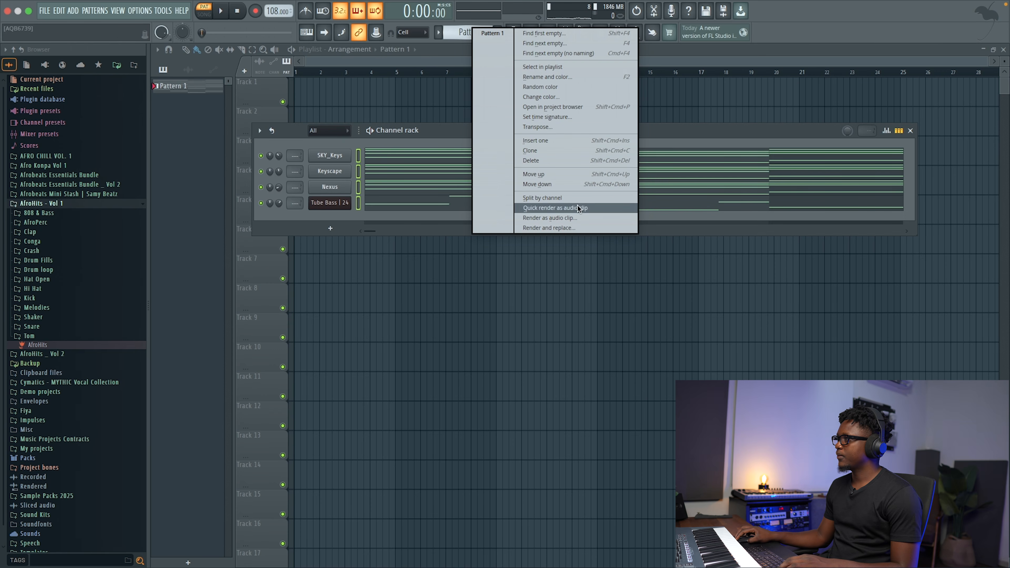
pyautogui.click(544, 126)
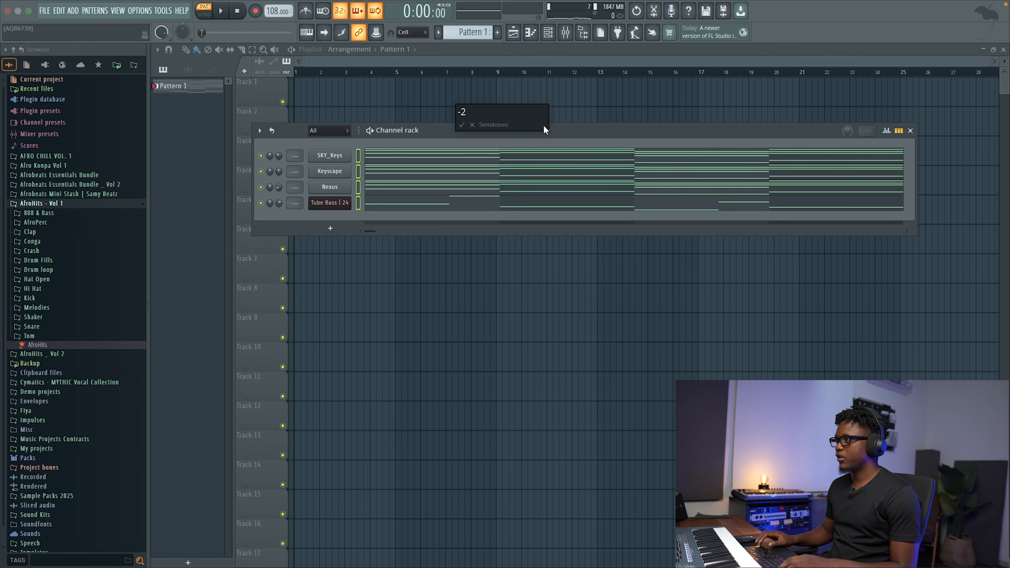
pyautogui.press('Return')
pyautogui.press('space')
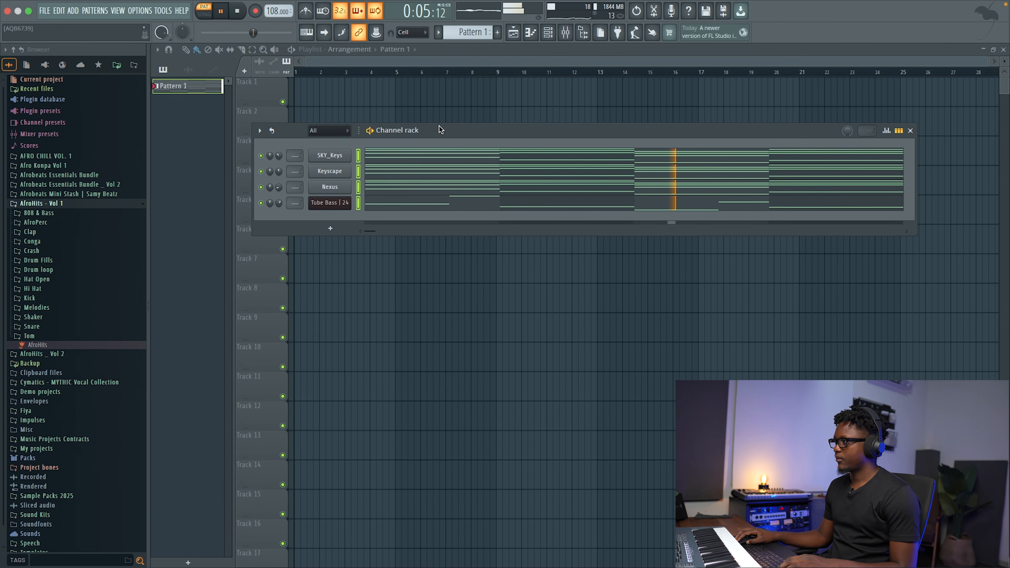
pyautogui.press('space')
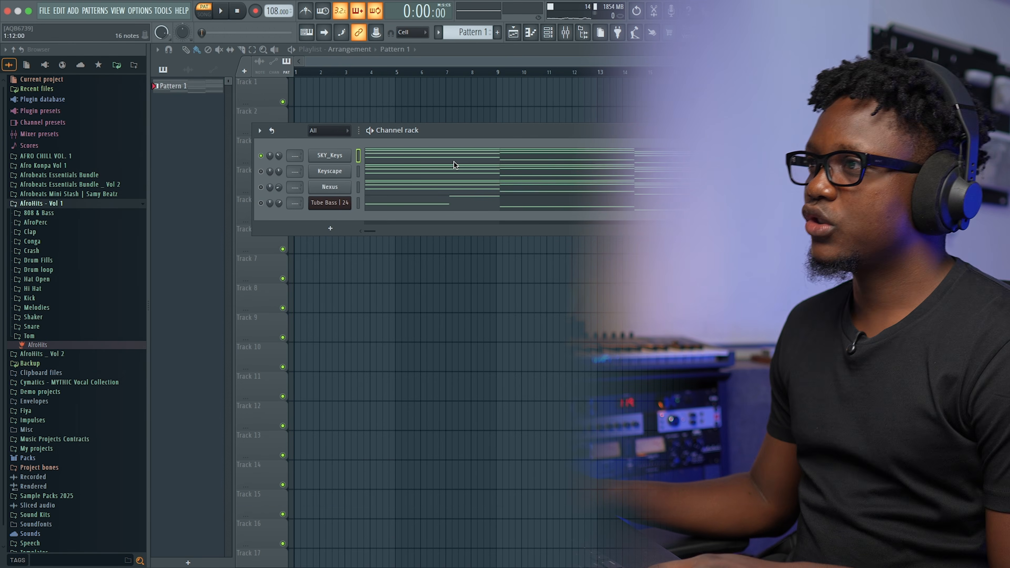
# Open the SKY_Keys channel's miscellaneous functions, set its root note to G#4 and play the pattern
pyautogui.click(329, 155)
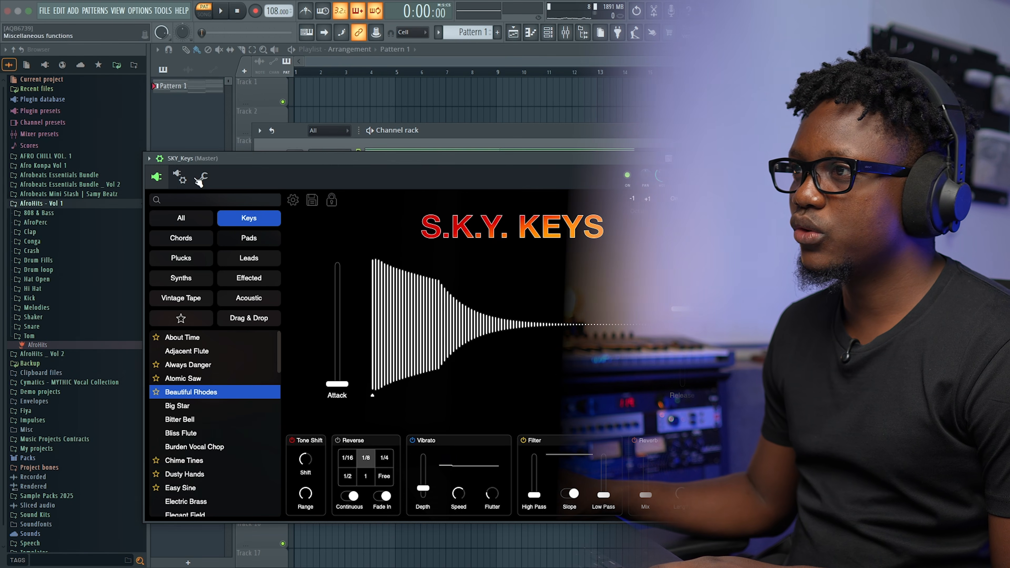
pyautogui.click(203, 177)
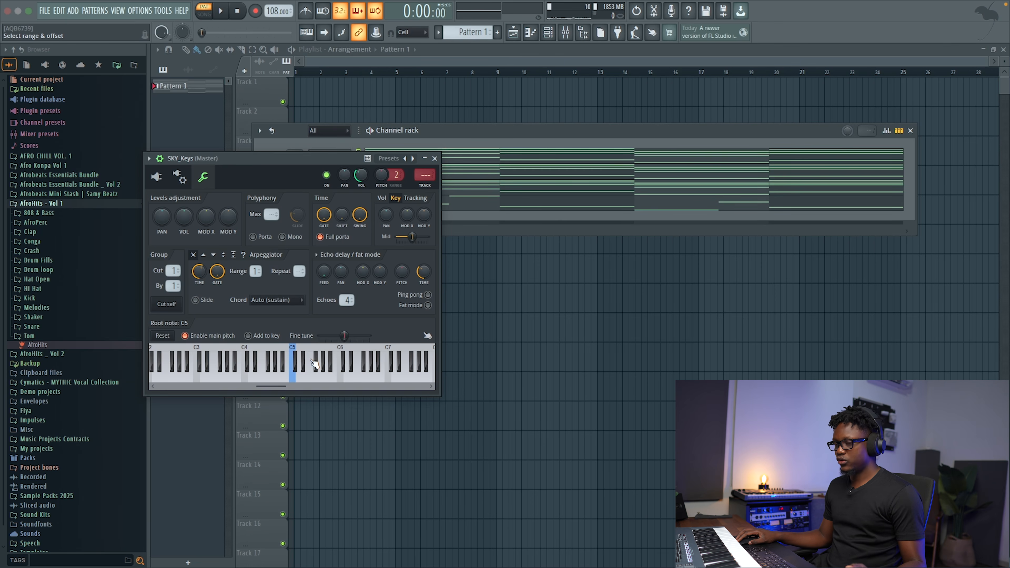
pyautogui.rightClick(278, 350)
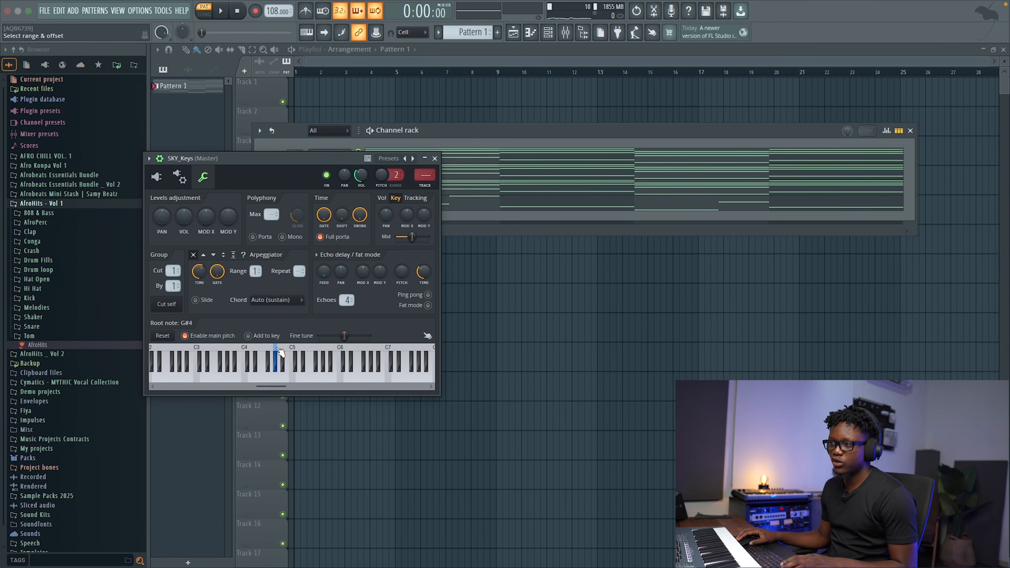
pyautogui.press('space')
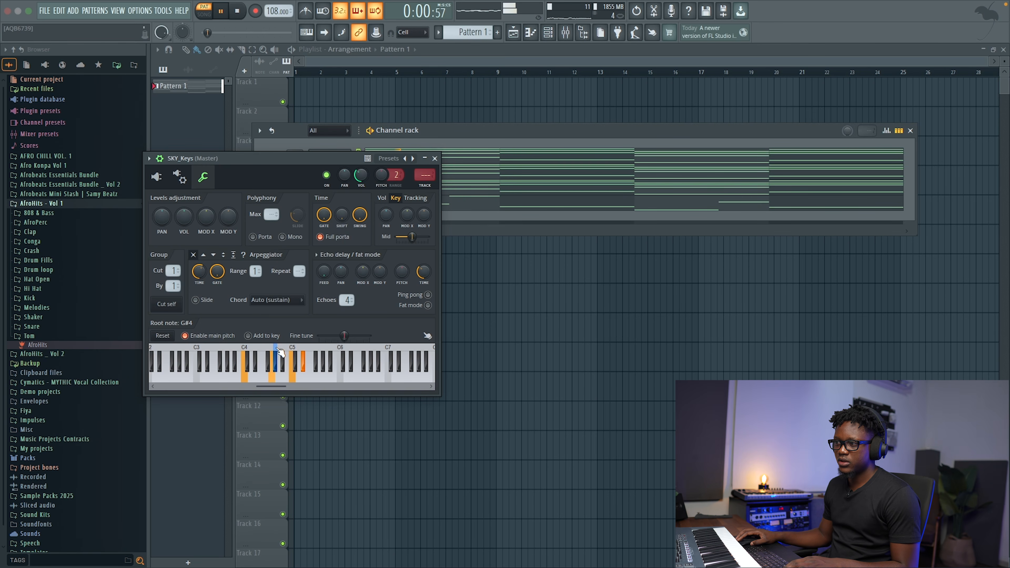
pyautogui.press('space')
# Set the SKY_Keys root note to D5 during playback and close the plugin window
pyautogui.press('space')
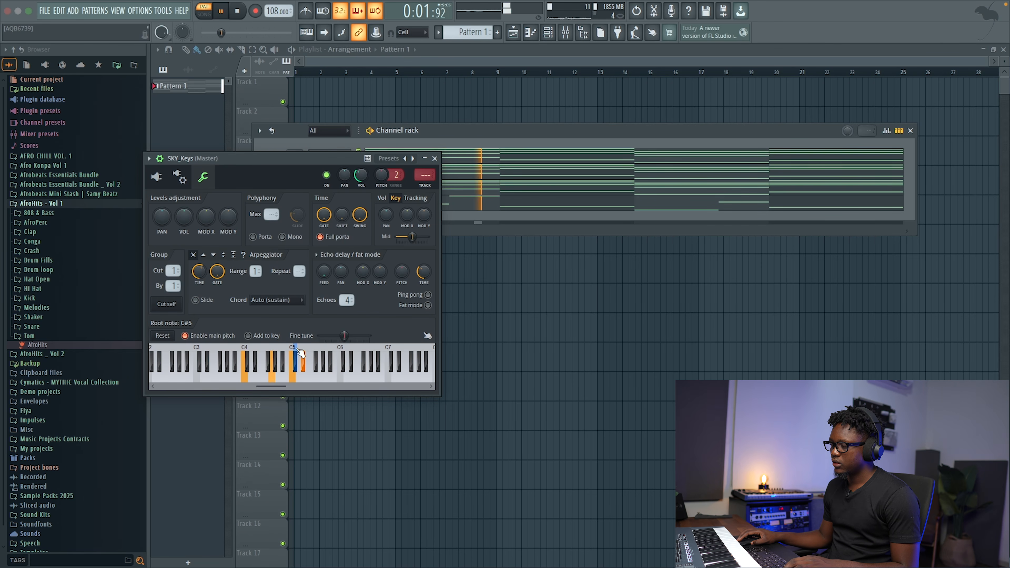
pyautogui.click(301, 351)
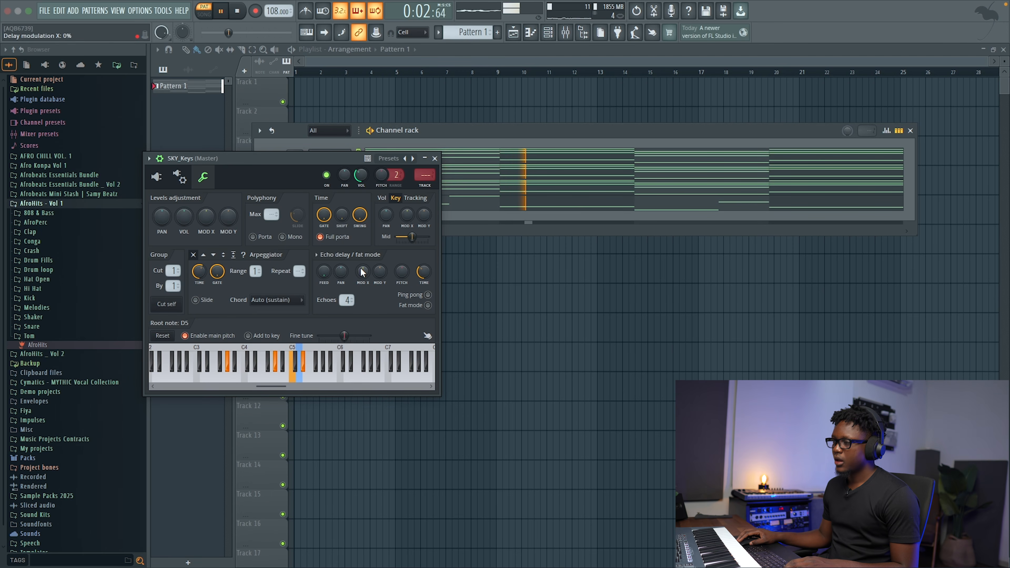
pyautogui.press('space')
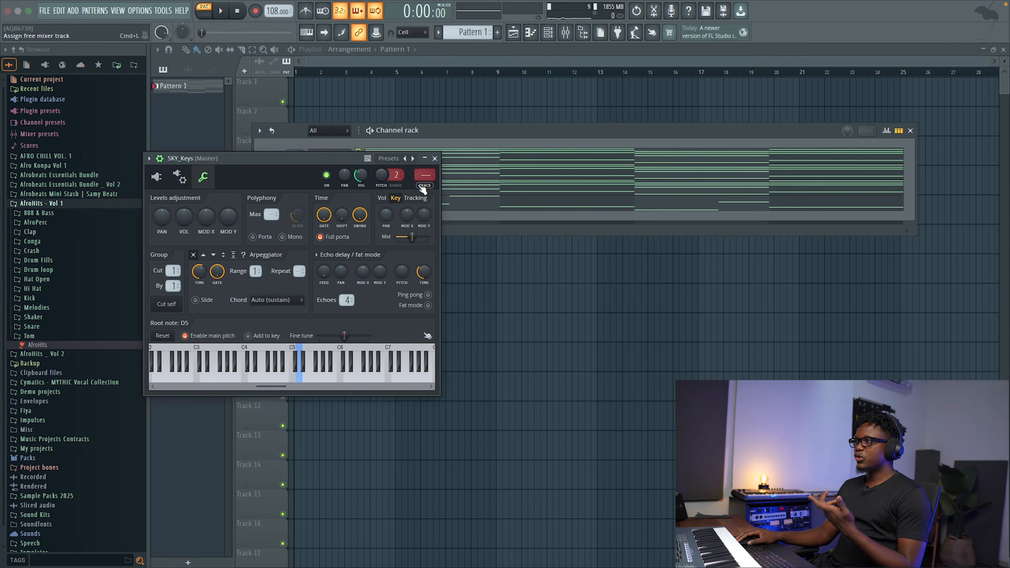
pyautogui.click(435, 160)
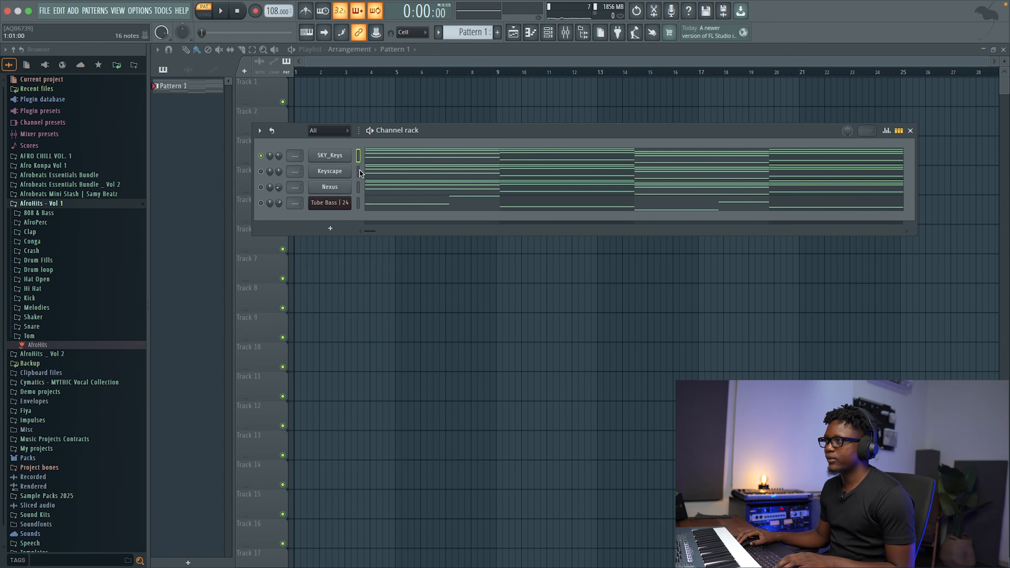
# Set the root note of the Keyscape and Nexus channels to D5 in their miscellaneous functions
pyautogui.click(329, 153)
pyautogui.click(90, 124)
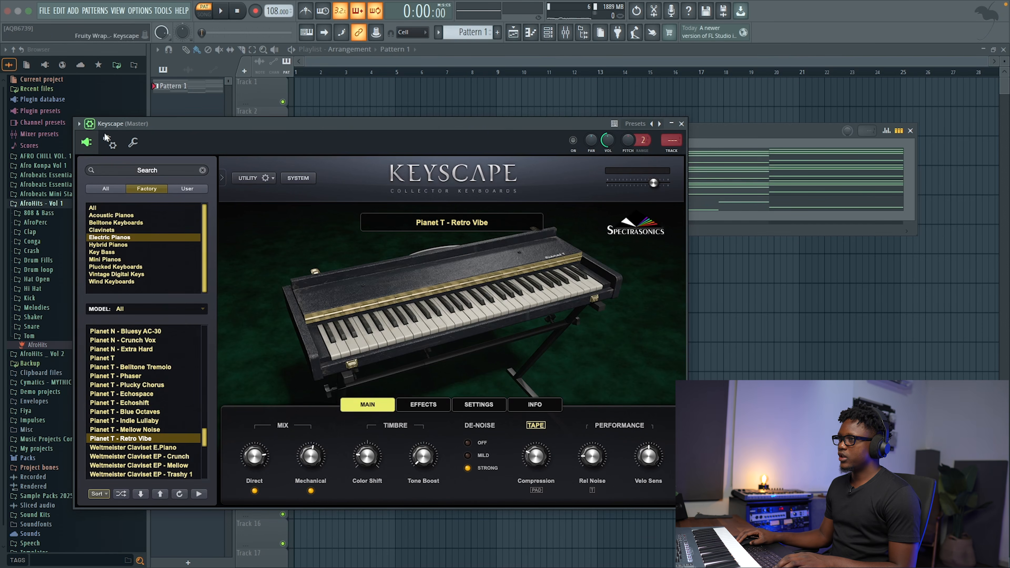
pyautogui.click(131, 143)
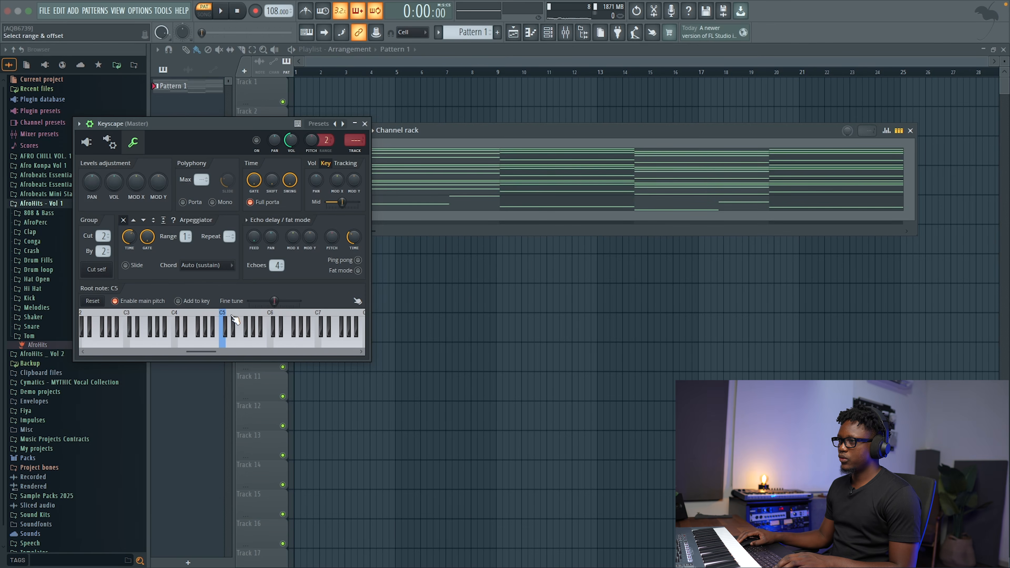
pyautogui.click(364, 124)
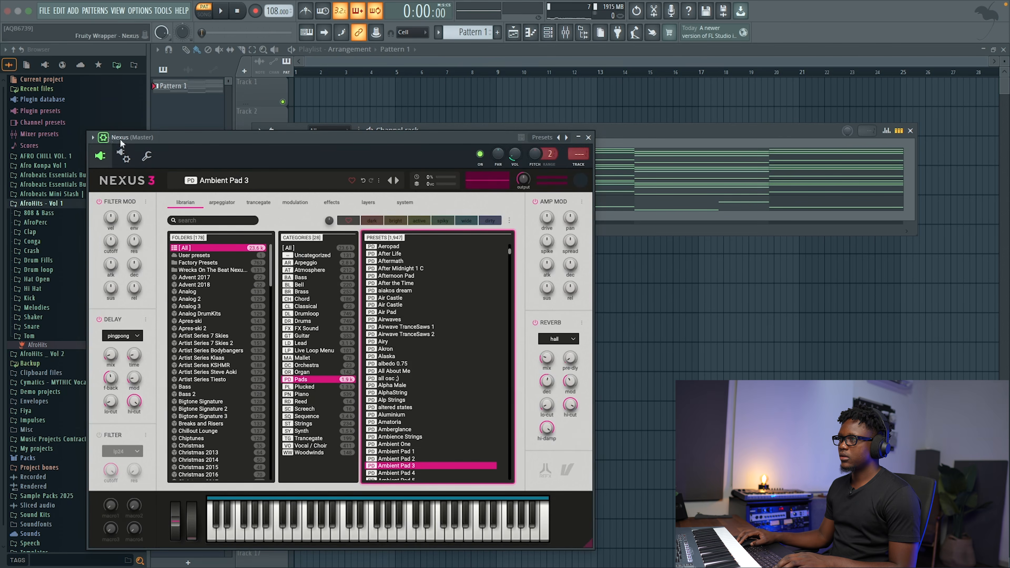
pyautogui.click(104, 138)
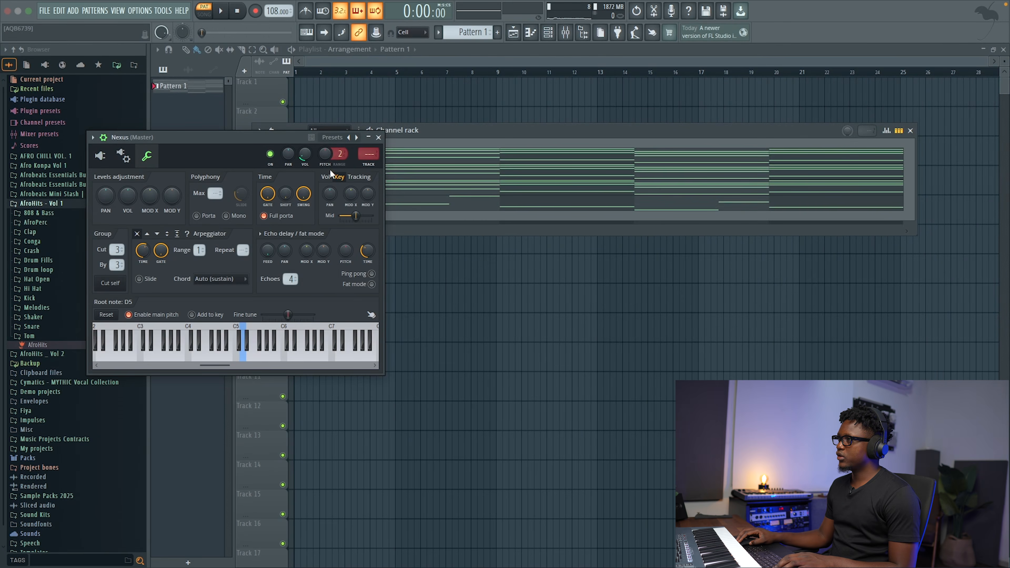
pyautogui.press('Escape')
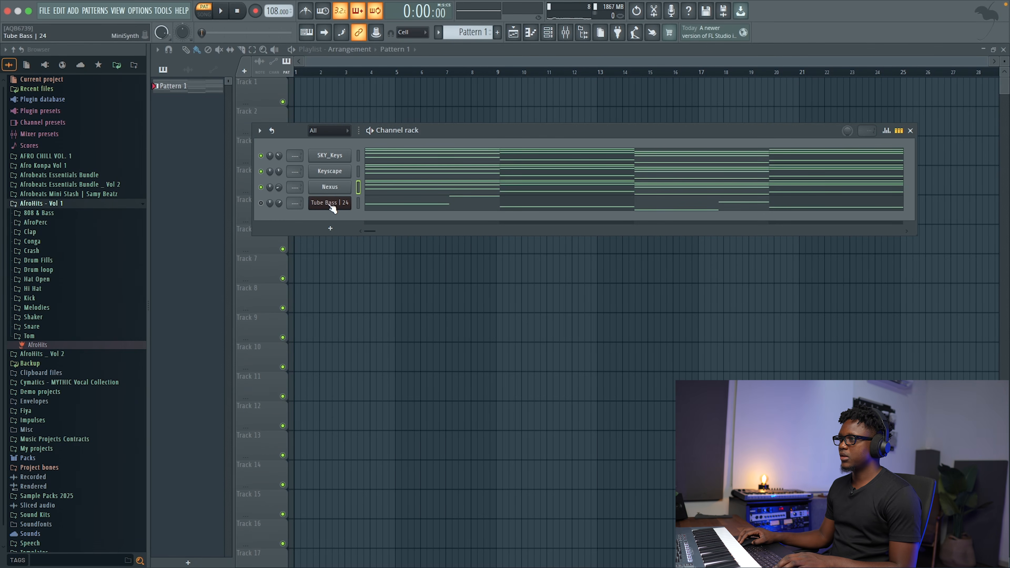
# Set the Tube Bass channel's root note to D5 in its miscellaneous functions and close its window
pyautogui.click(330, 203)
pyautogui.click(288, 213)
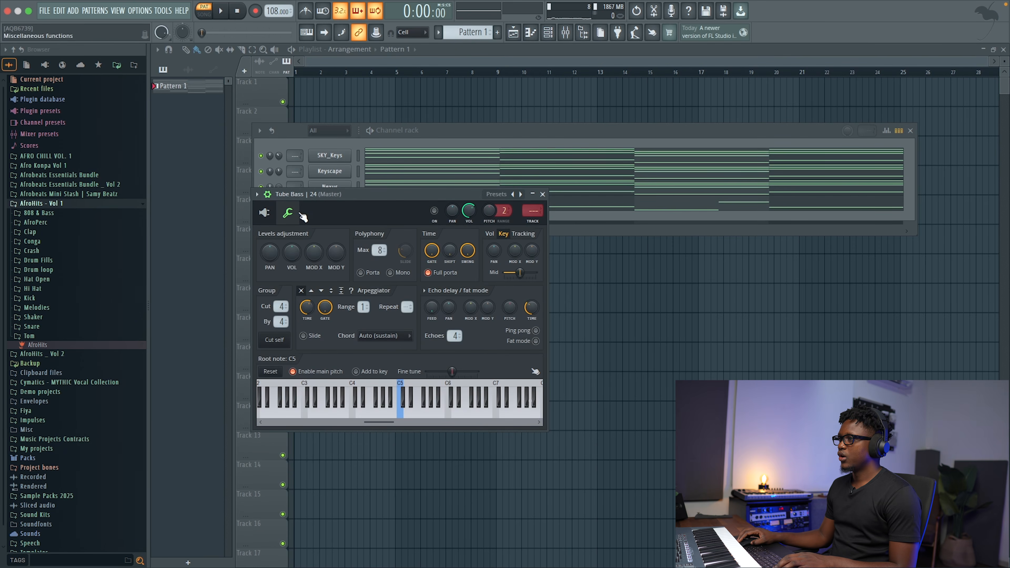
pyautogui.click(407, 398)
pyautogui.click(471, 32)
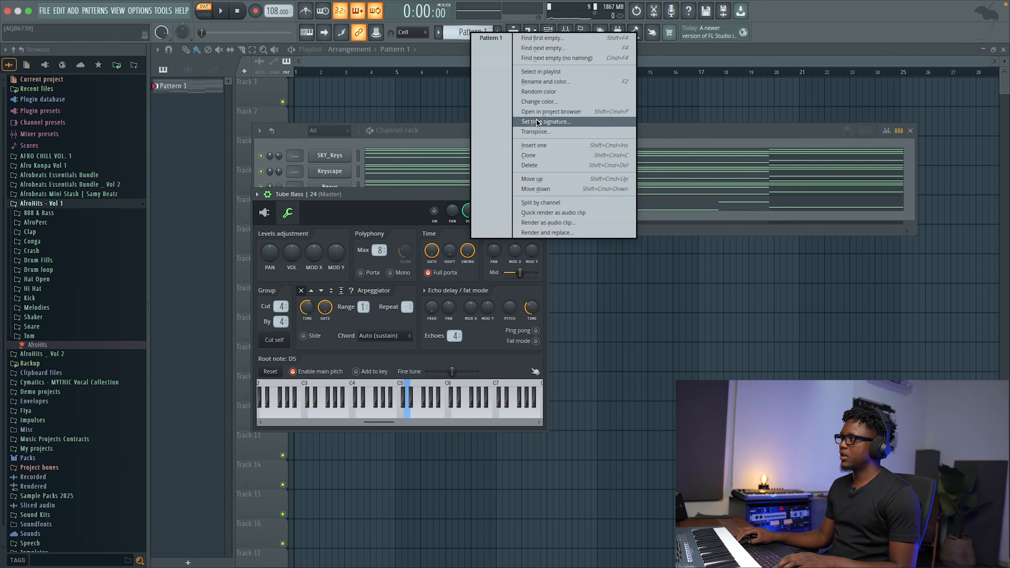
pyautogui.click(412, 132)
pyautogui.click(542, 194)
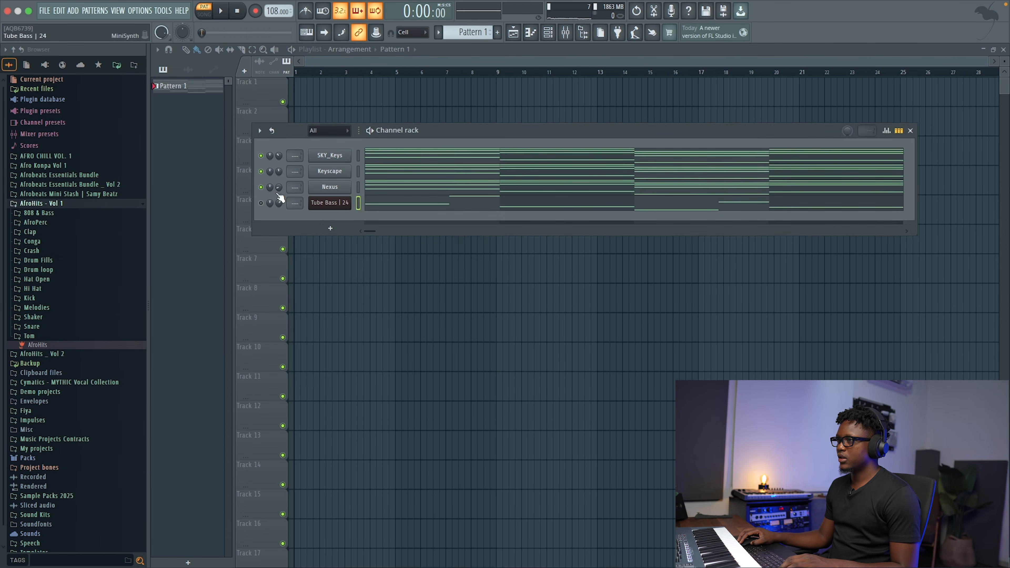
# Unmute the Tube Bass channel, play the pattern with all four channels and review the bass channel's root note setting
pyautogui.click(260, 203)
pyautogui.press('space')
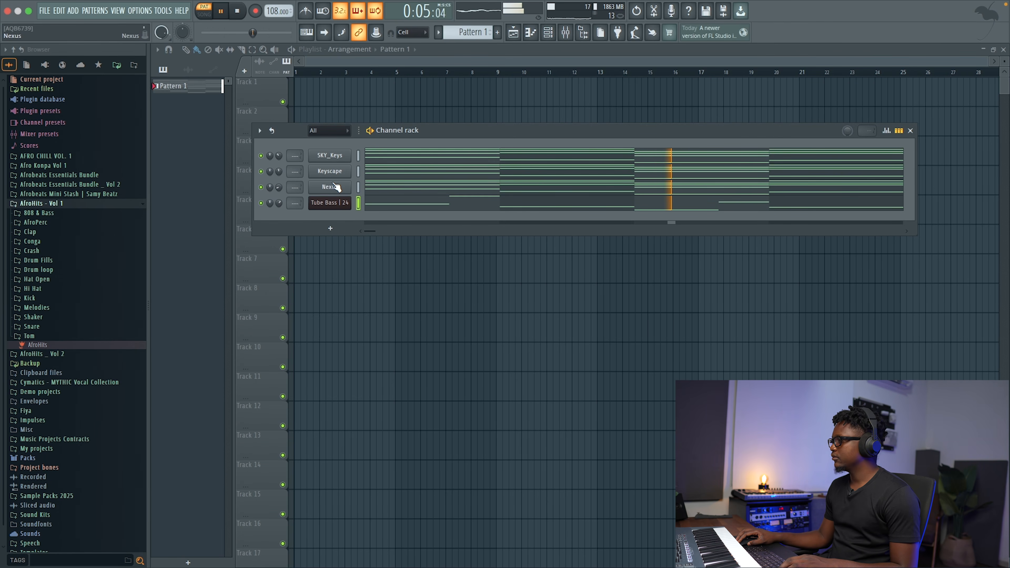
pyautogui.press('space')
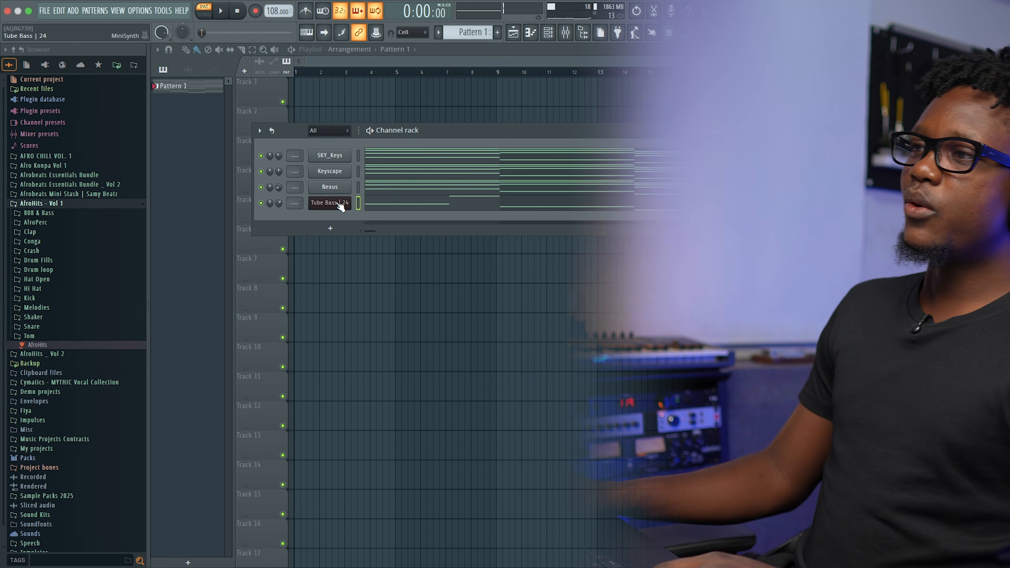
pyautogui.click(330, 203)
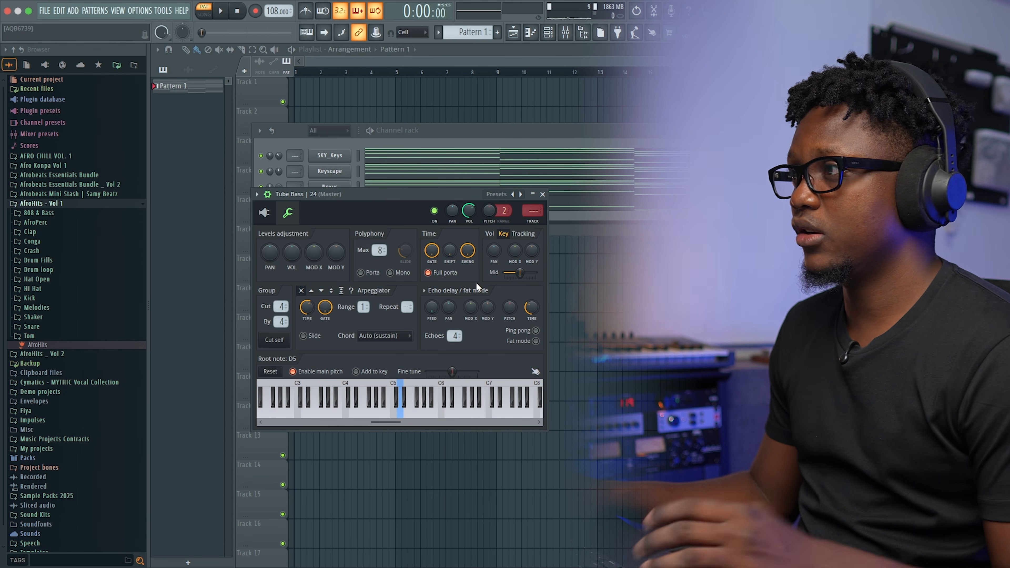
pyautogui.click(543, 194)
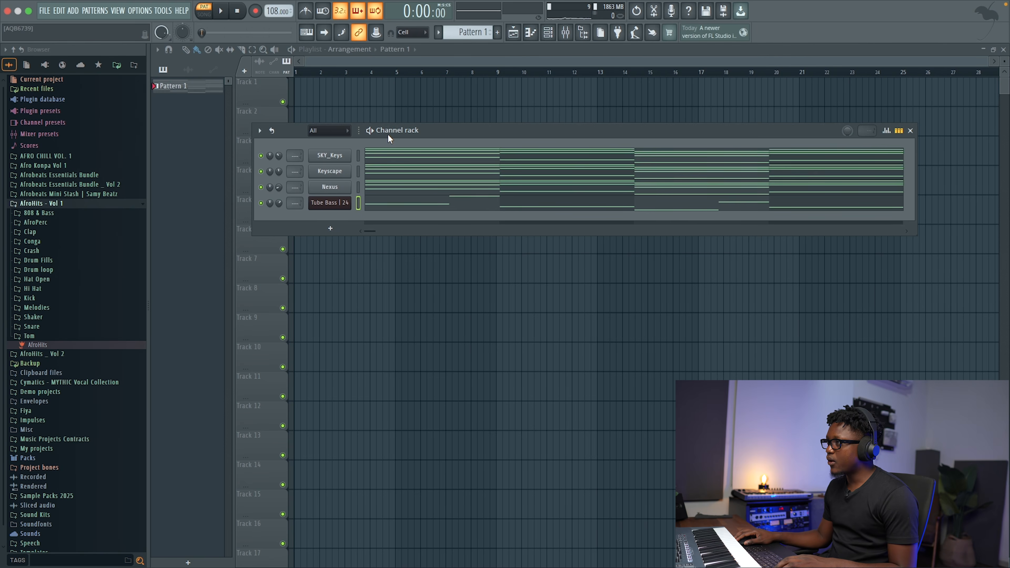
# Move the Channel rack slightly aside and open the Update _ August folder of the Afrobeats Mini Stash kit in the browser
pyautogui.moveTo(387, 133); pyautogui.dragTo(360, 150)
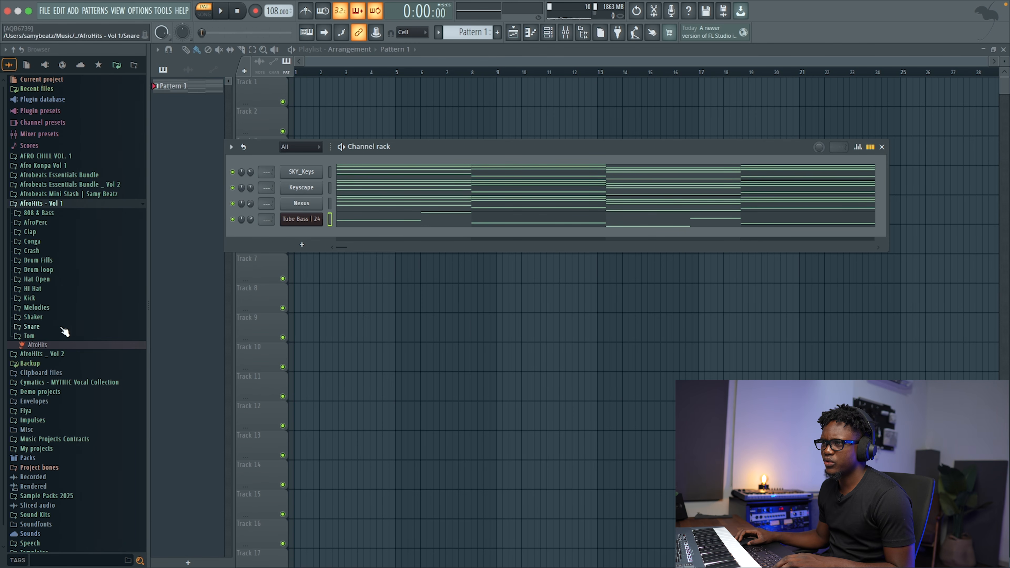
pyautogui.click(64, 202)
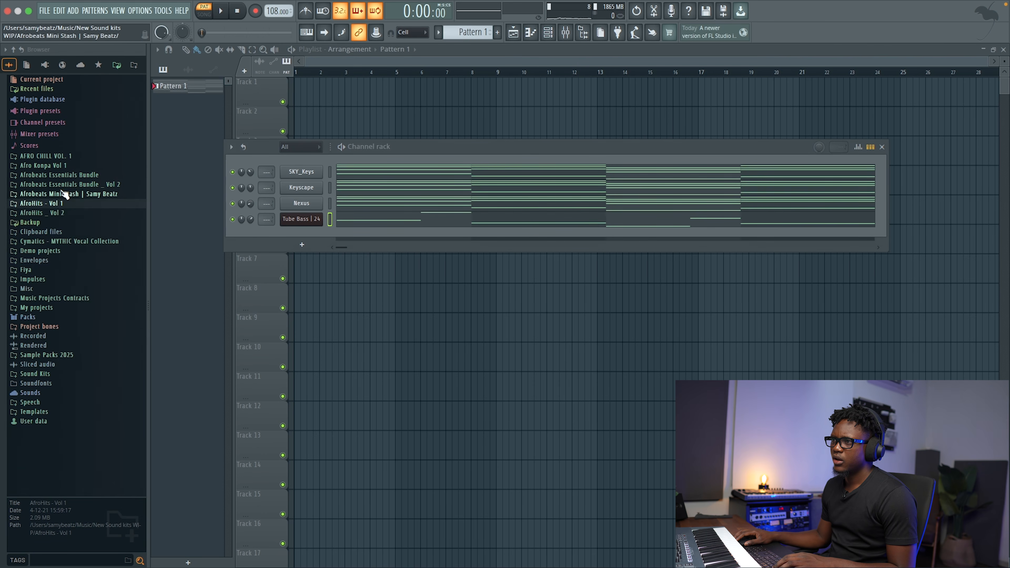
pyautogui.click(71, 203)
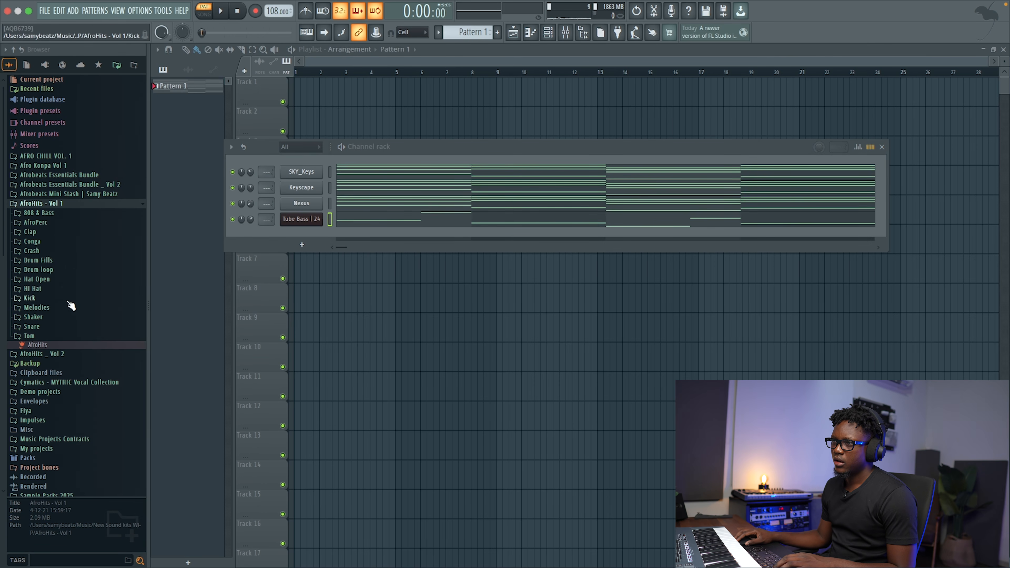
pyautogui.click(40, 213)
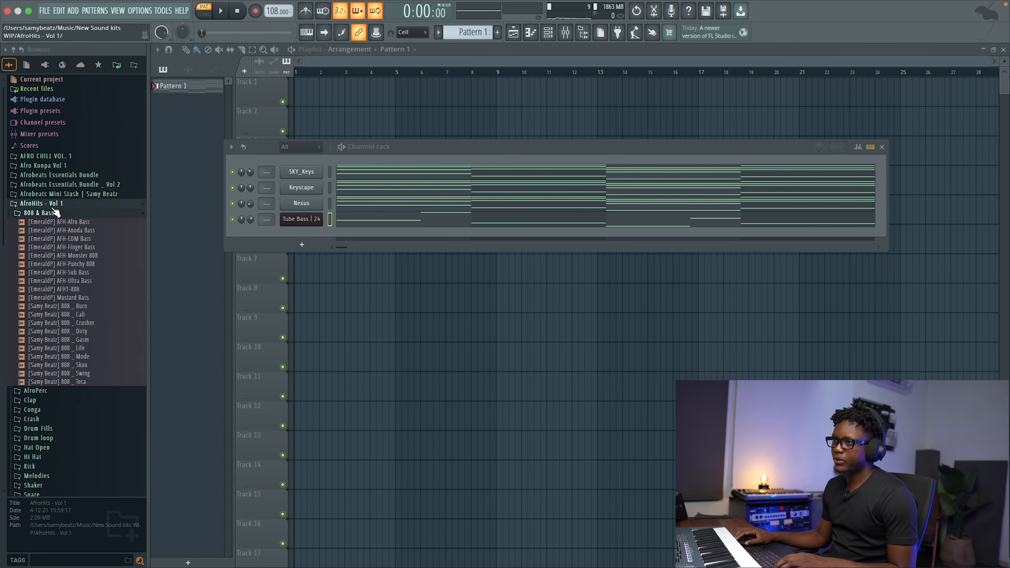
pyautogui.click(70, 194)
pyautogui.click(47, 279)
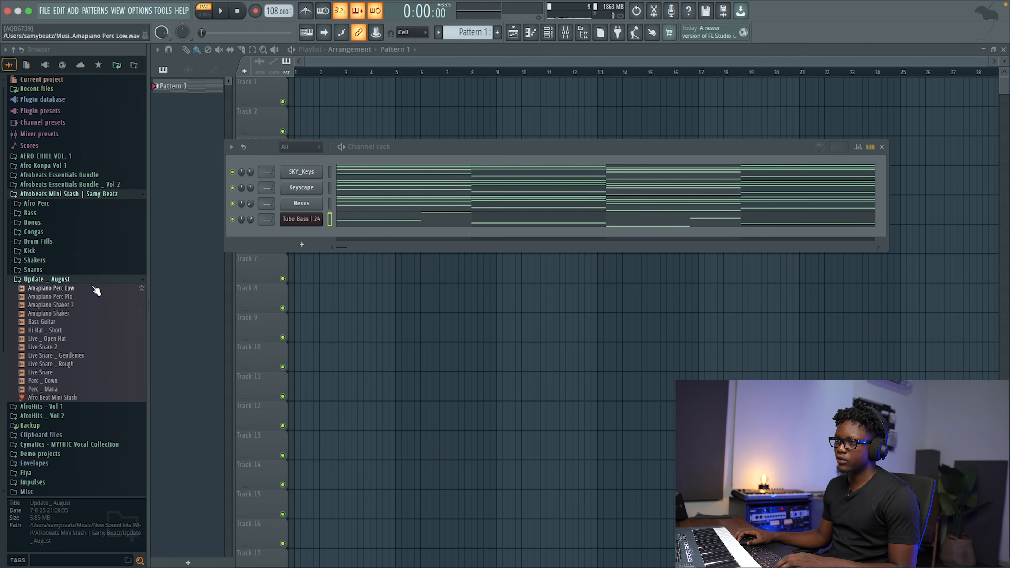
# Preview samples in the Update _ August folder and add Perc _ Mana as a new channel below Tube Bass
pyautogui.scroll(-4, 96, 290)
pyautogui.click(68, 238)
pyautogui.click(51, 306)
pyautogui.click(47, 314)
pyautogui.scroll(1, 50, 316)
pyautogui.moveTo(48, 332); pyautogui.dragTo(324, 246)
# Program Perc _ Mana hits on steps 4, 7 and 13 of the first bar and open its piano roll
pyautogui.click(366, 236)
pyautogui.click(390, 236)
pyautogui.rightClick(304, 235)
pyautogui.click(304, 235)
pyautogui.rightClick(305, 236)
pyautogui.click(357, 237)
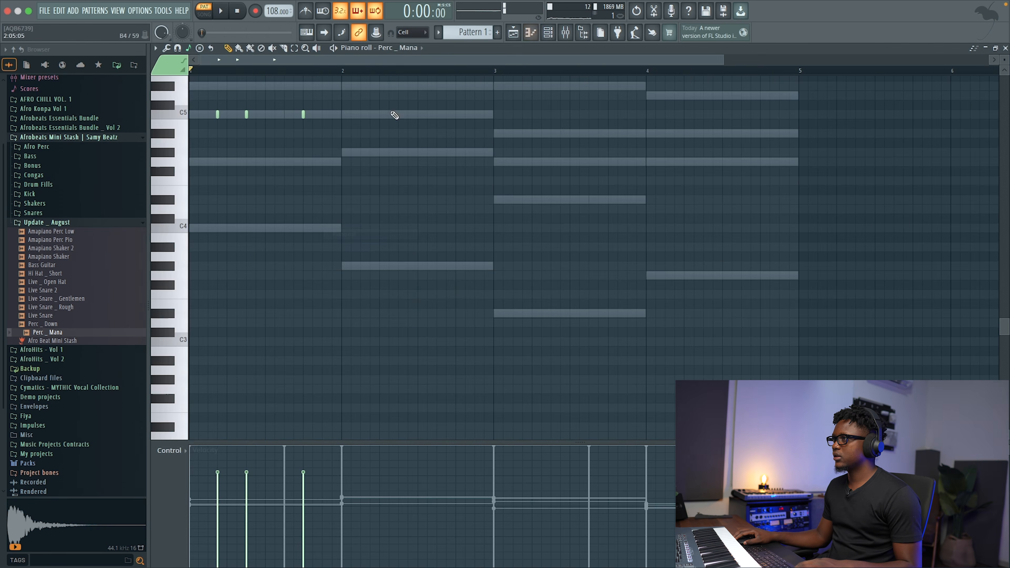
# Duplicate the one-bar Perc _ Mana rhythm through bars 2 to 4, close the piano roll and play the pattern
pyautogui.moveTo(343, 72); pyautogui.dragTo(191, 71)
pyautogui.hotkey('ctrl', 'b')
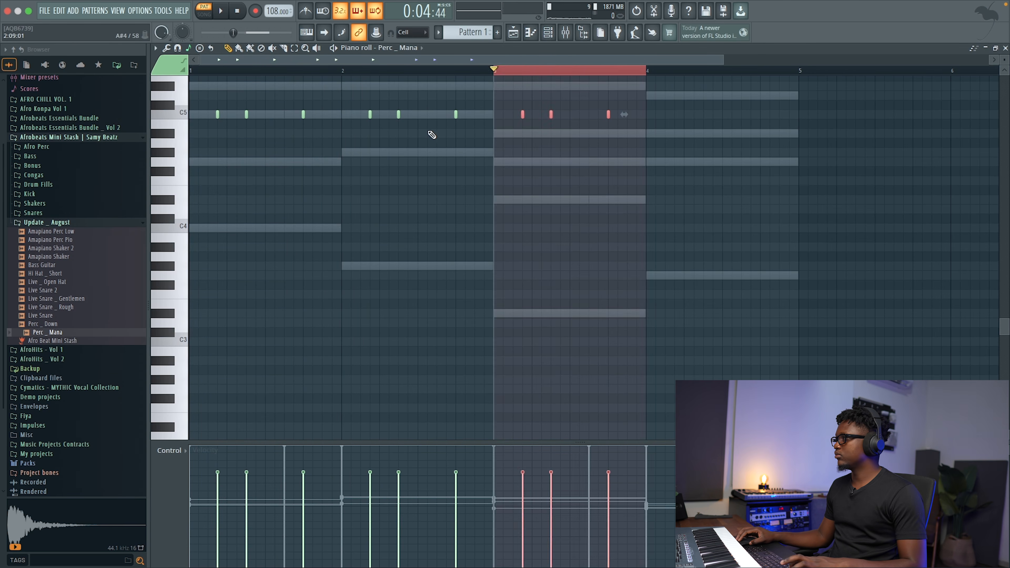
pyautogui.hotkey('ctrl', 'b')
pyautogui.hotkey('ctrl', 'b')
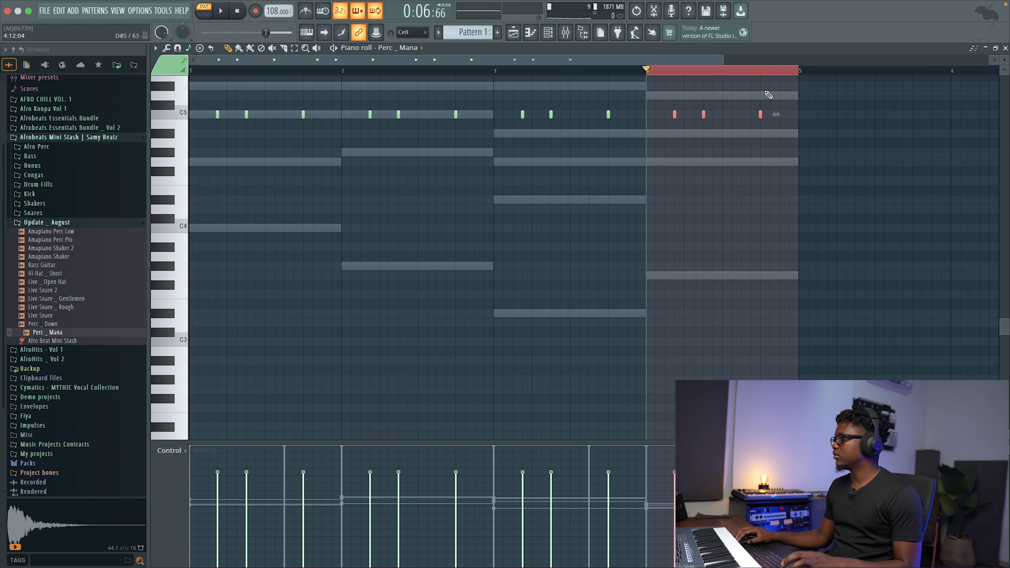
pyautogui.click(1005, 48)
pyautogui.press('space')
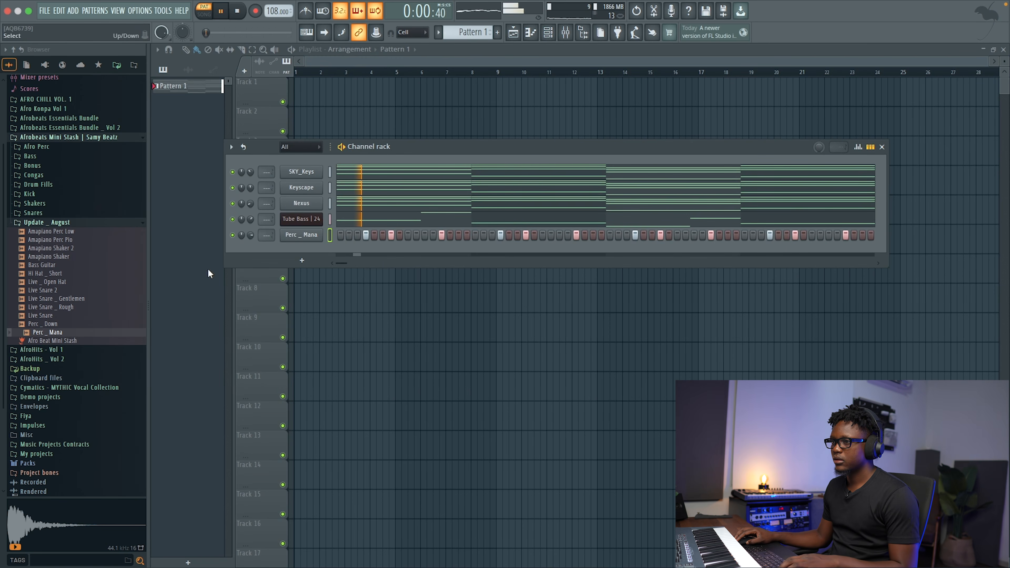
pyautogui.press('space')
# Preview Live Snare 2 and samples in the Kick folder, and add Kick _ Sale as a channel above Perc _ Mana
pyautogui.click(50, 282)
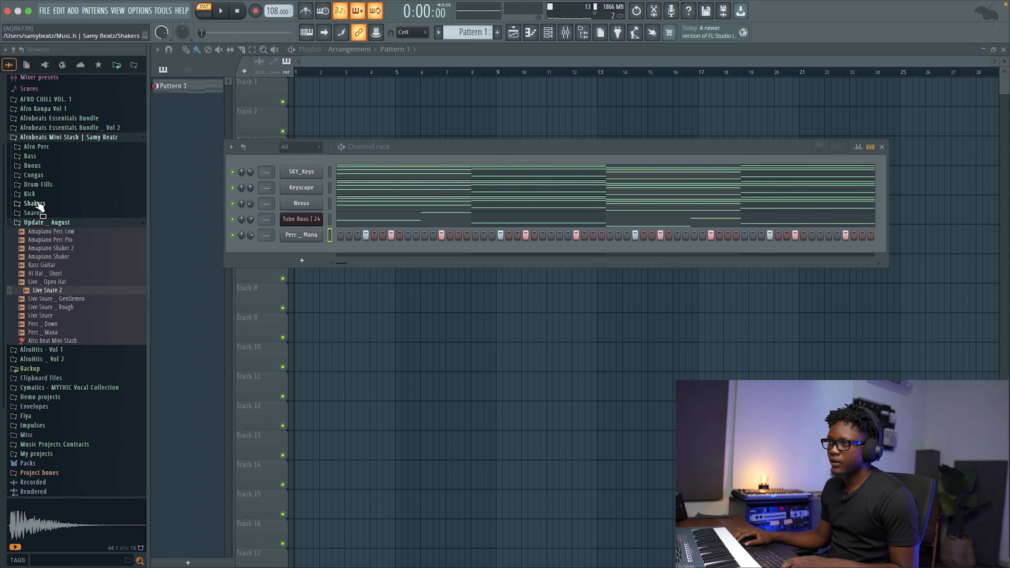
pyautogui.click(29, 194)
pyautogui.click(45, 245)
pyautogui.click(46, 253)
pyautogui.moveTo(71, 262); pyautogui.dragTo(311, 228)
# Place a Kick _ Sale hit on the first step, play the pattern and check the kick's sampler settings
pyautogui.click(341, 235)
pyautogui.press('space')
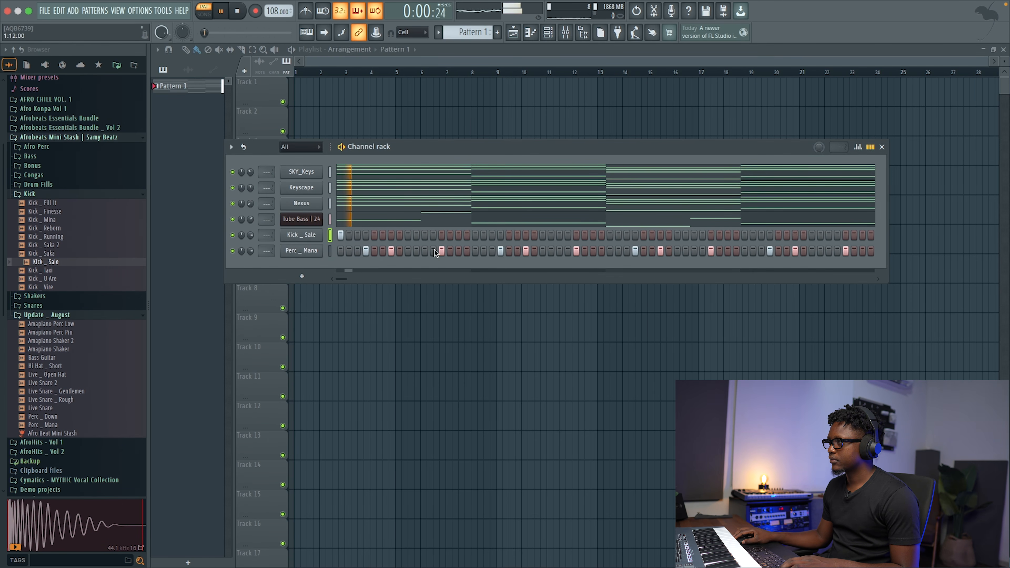
pyautogui.click(301, 235)
pyautogui.press('space')
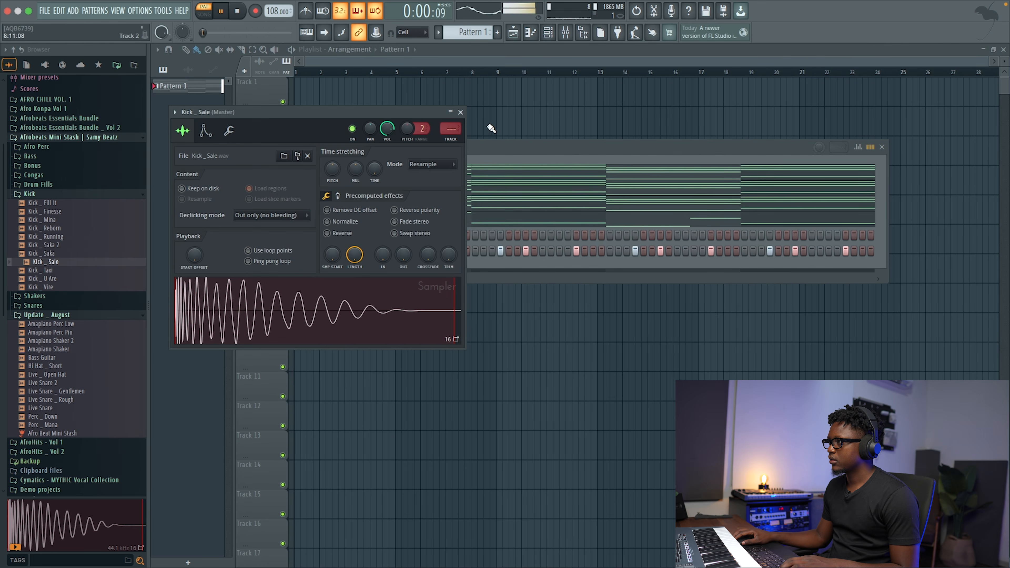
pyautogui.click(460, 112)
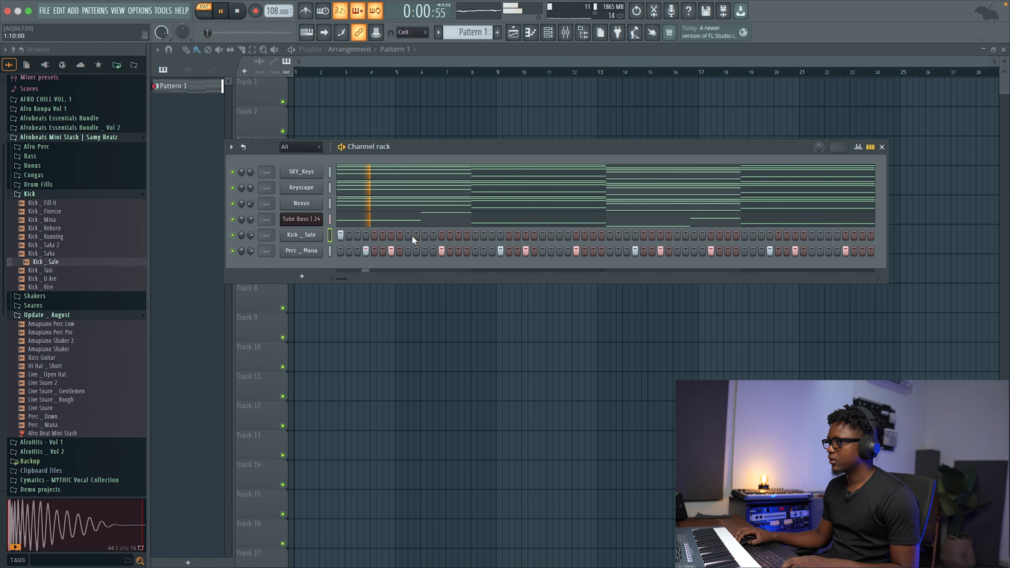
# Add Kick _ Sale hits on step 11 of bars 1 and 3 and on the first step of bars 2 and 3
pyautogui.click(425, 235)
pyautogui.click(477, 235)
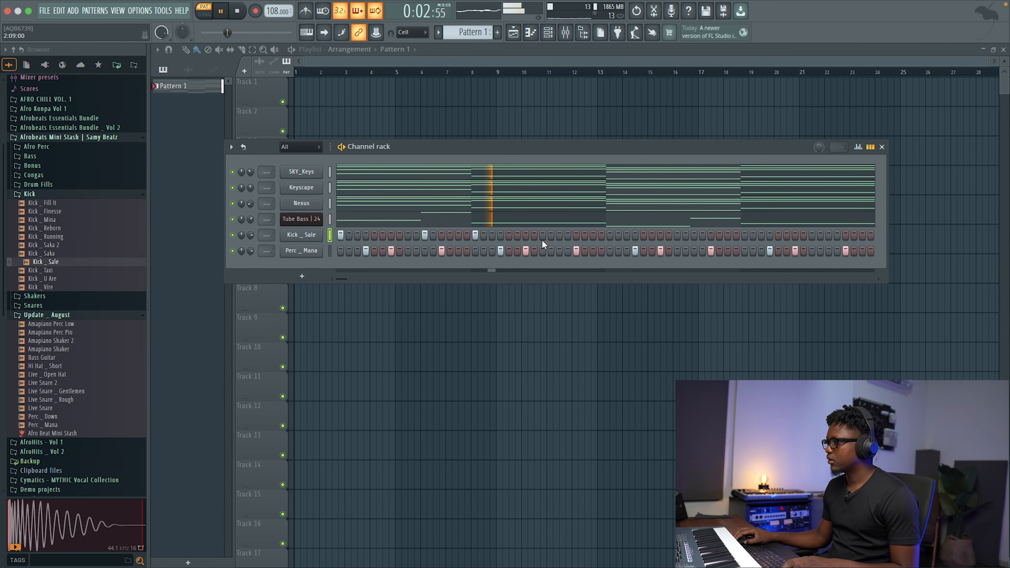
pyautogui.click(610, 236)
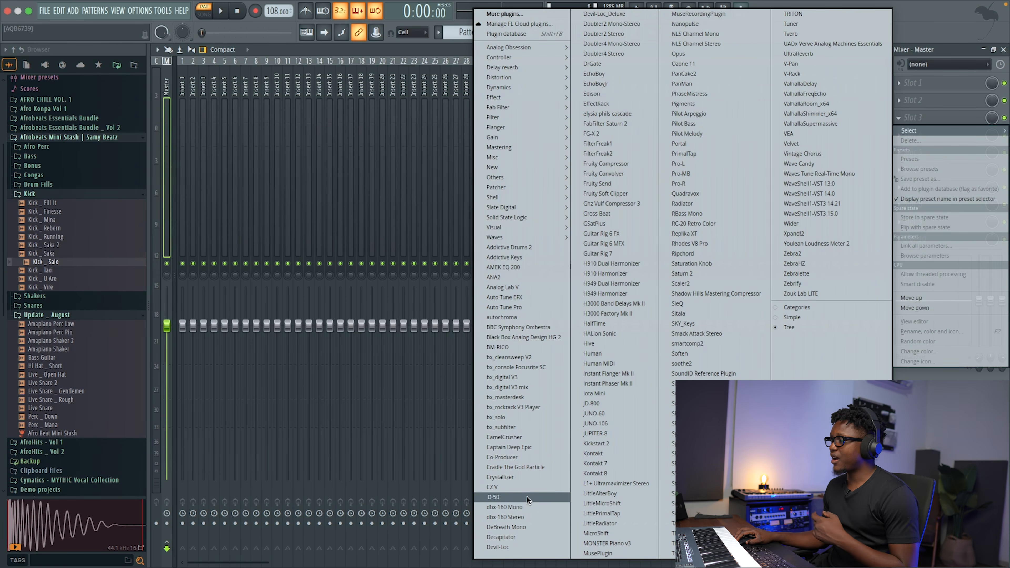
# Load Cradle The God Particle into slot 3 of the Master track, audition it and decline switching to external input only
pyautogui.click(526, 469)
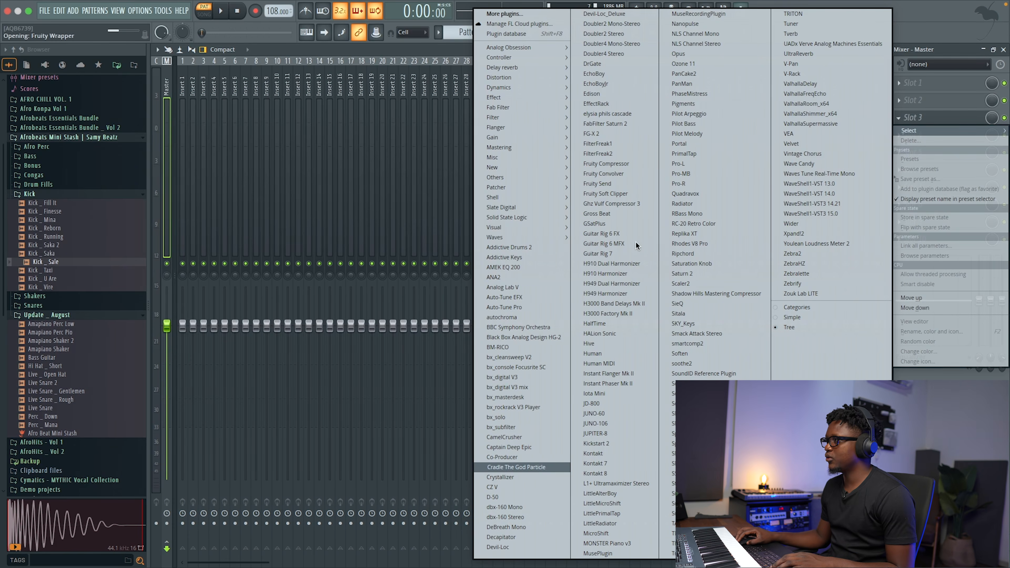
pyautogui.press('space')
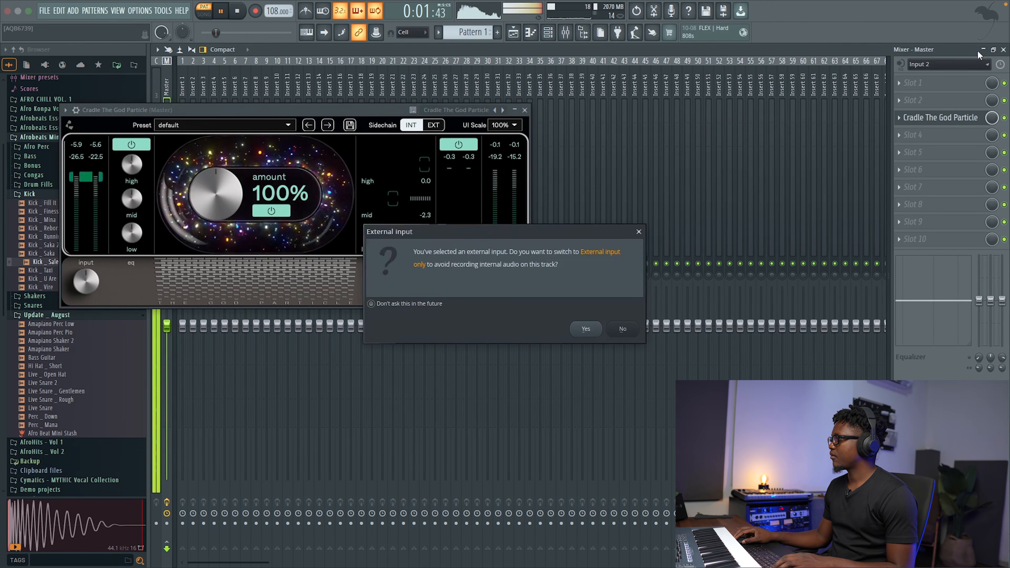
pyautogui.click(632, 329)
pyautogui.press('space')
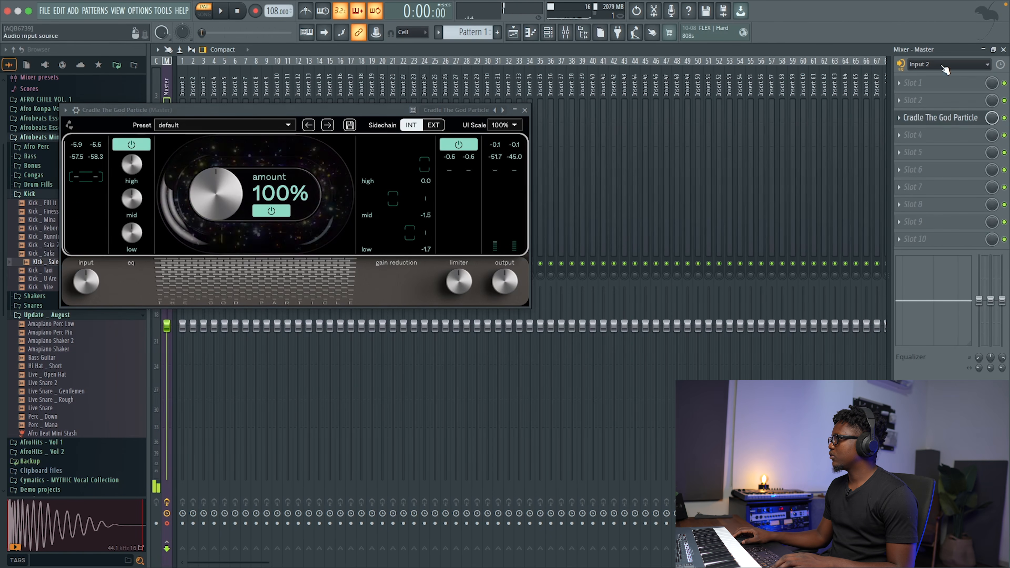
# Reset the Master track's audio input to (none), and close the mixer and The God Particle window
pyautogui.click(946, 64)
pyautogui.click(927, 68)
pyautogui.click(1003, 50)
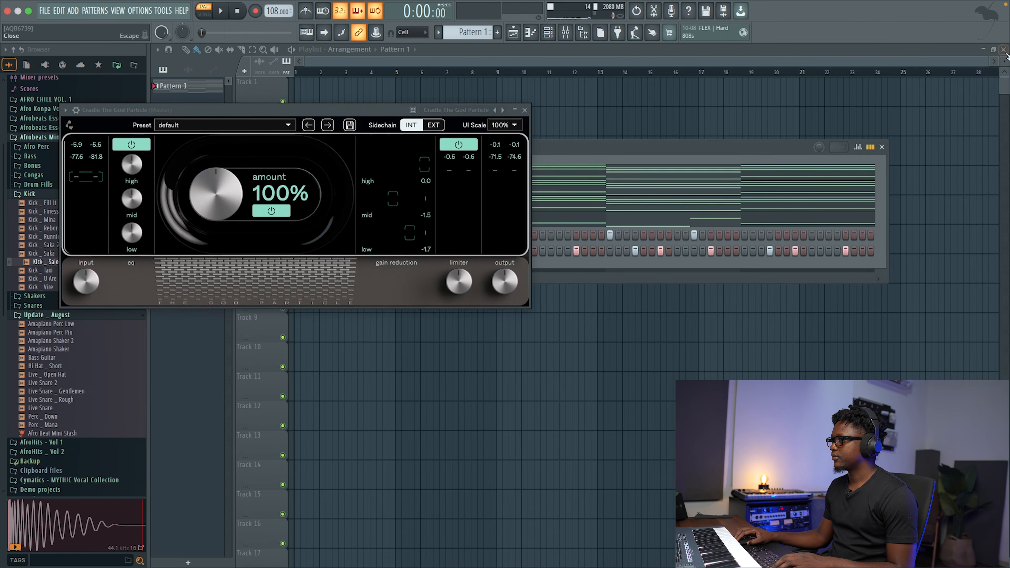
pyautogui.press('space')
pyautogui.click(524, 109)
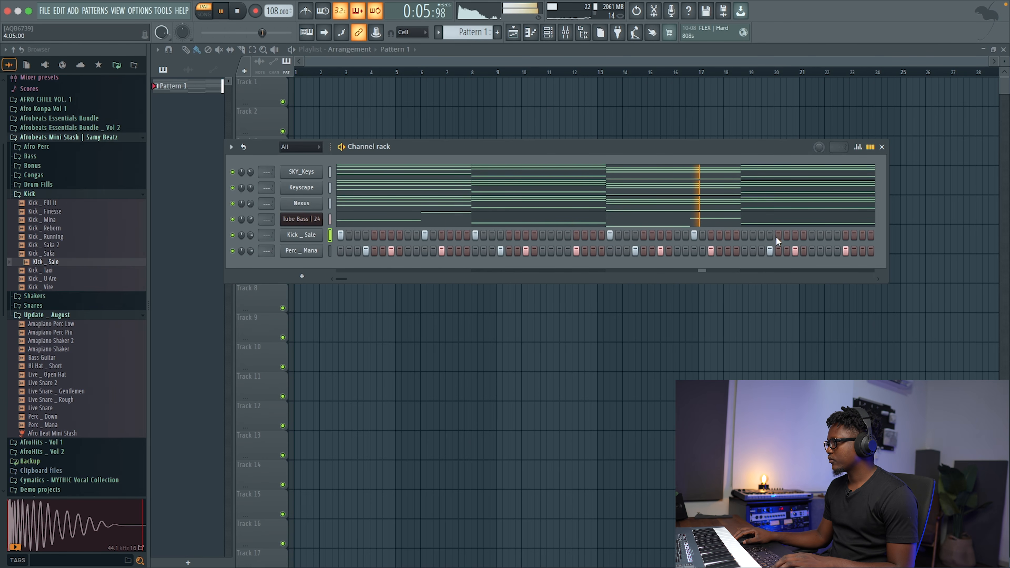
# Add Kick _ Sale hits on steps 1, 11 and 14 of the fourth bar during playback, and stop the pattern
pyautogui.click(745, 235)
pyautogui.click(829, 234)
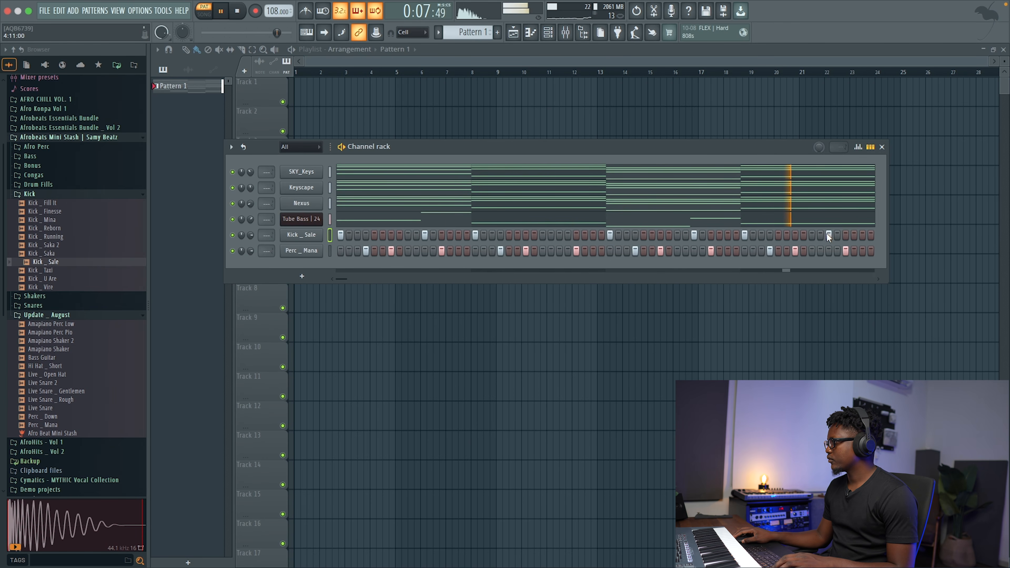
pyautogui.click(855, 234)
pyautogui.press('space')
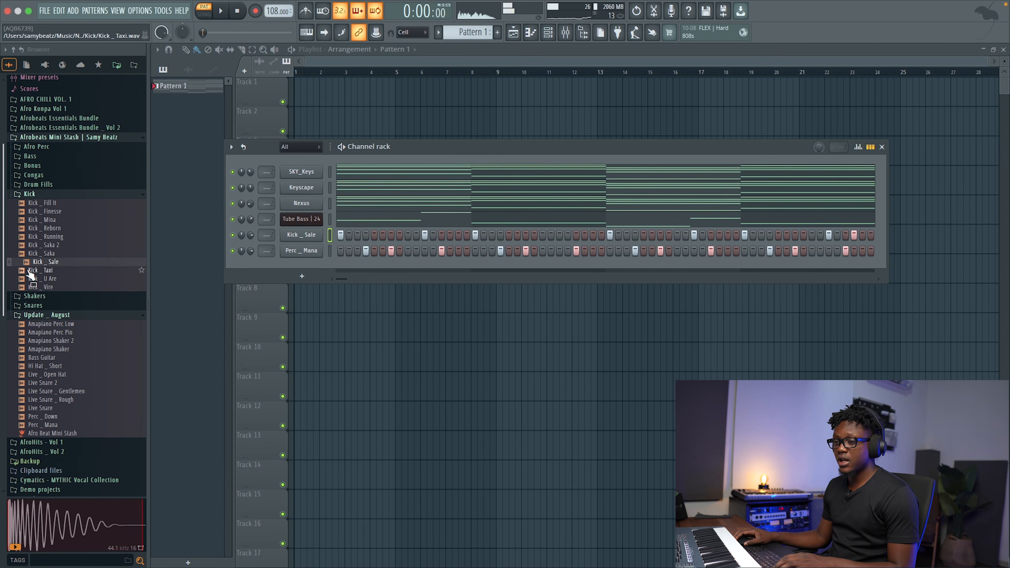
pyautogui.scroll(-3, 45, 271)
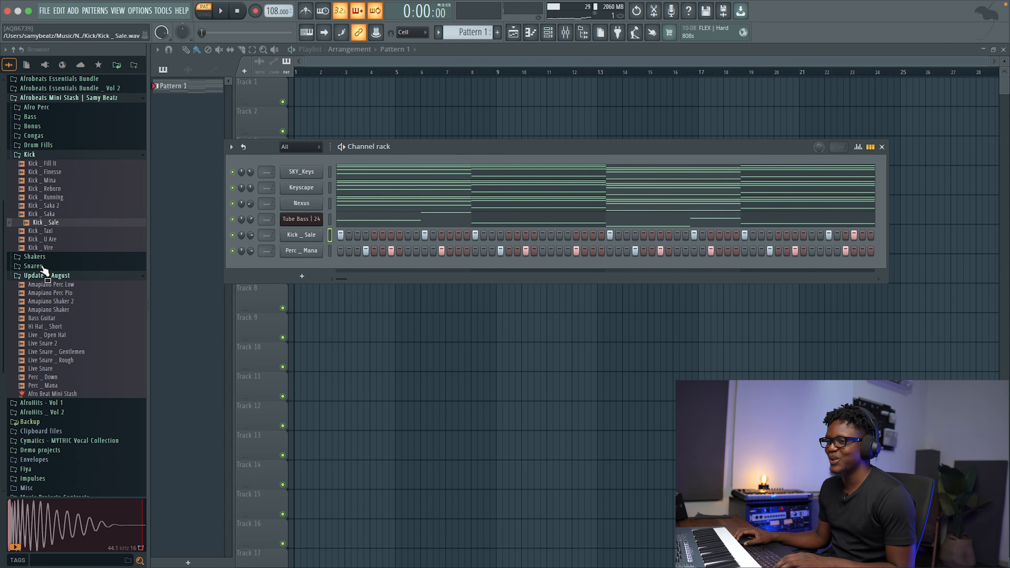
# Add Live Snare _ Gentlemen as a new channel and place a hit on step 15 of bar 1 during playback
pyautogui.click(63, 335)
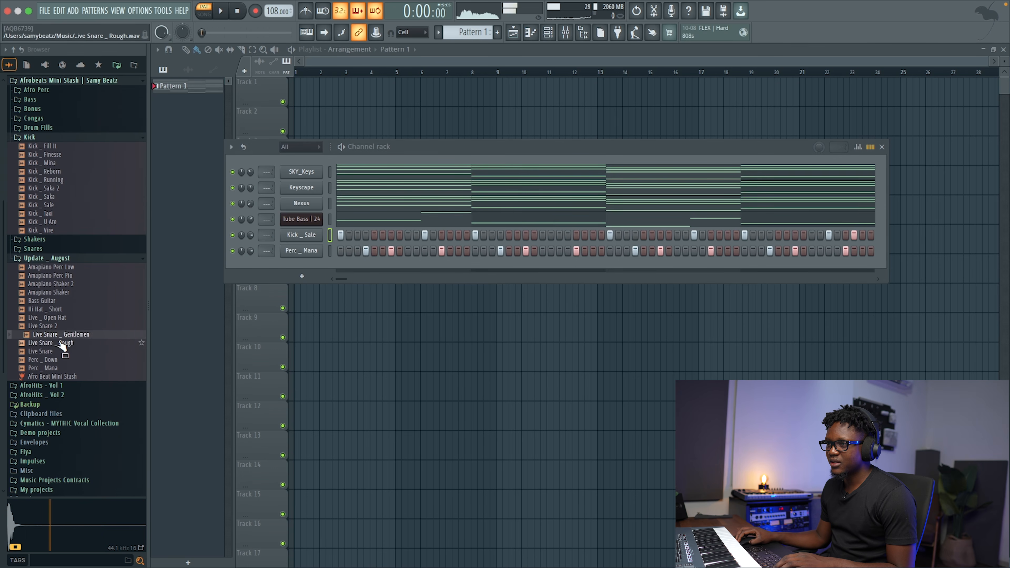
pyautogui.moveTo(73, 335); pyautogui.dragTo(314, 266)
pyautogui.press('space')
pyautogui.click(467, 266)
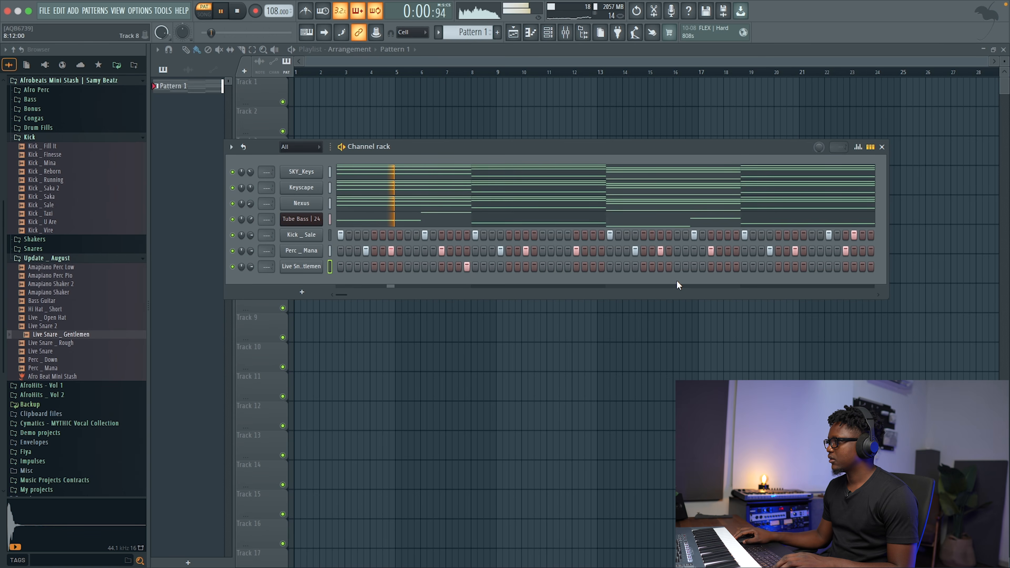
pyautogui.click(458, 267)
pyautogui.click(467, 266)
pyautogui.press('space')
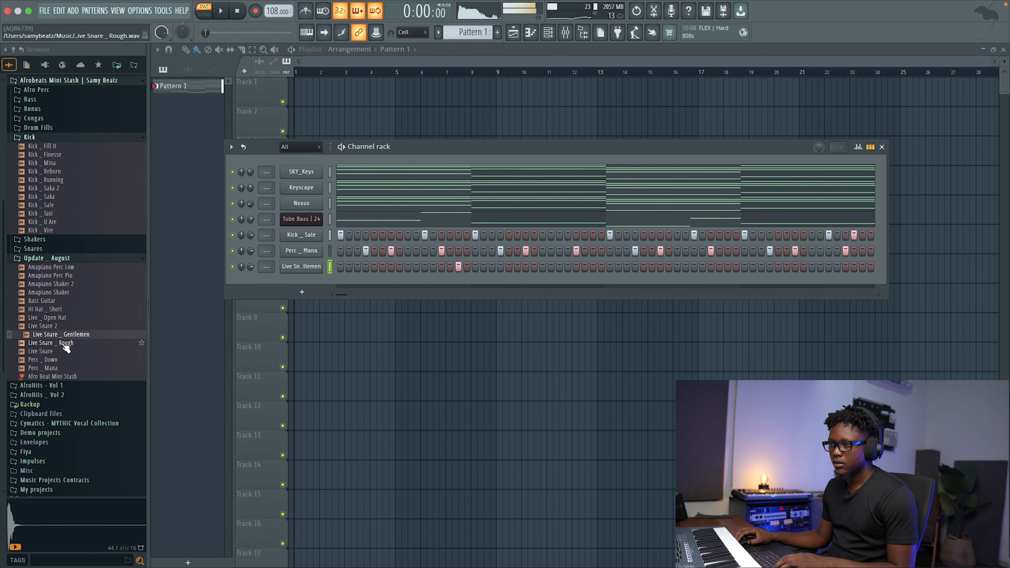
# Audition samples from Update _ August, add Amapiano Perc Low as a channel, and place a hit on step 15 of bar 2 during playback
pyautogui.click(39, 351)
pyautogui.click(53, 318)
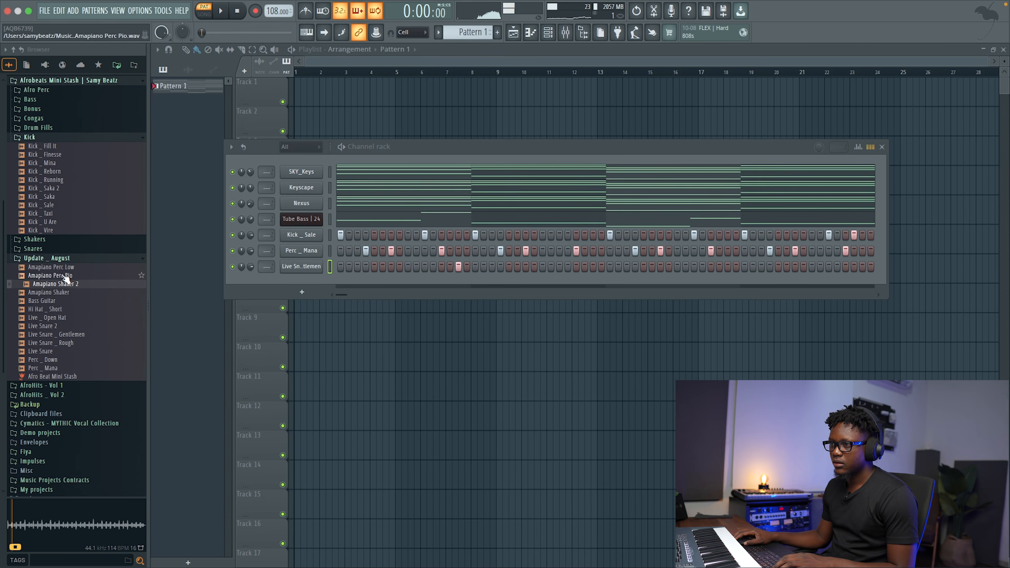
pyautogui.moveTo(59, 267); pyautogui.dragTo(283, 278)
pyautogui.press('space')
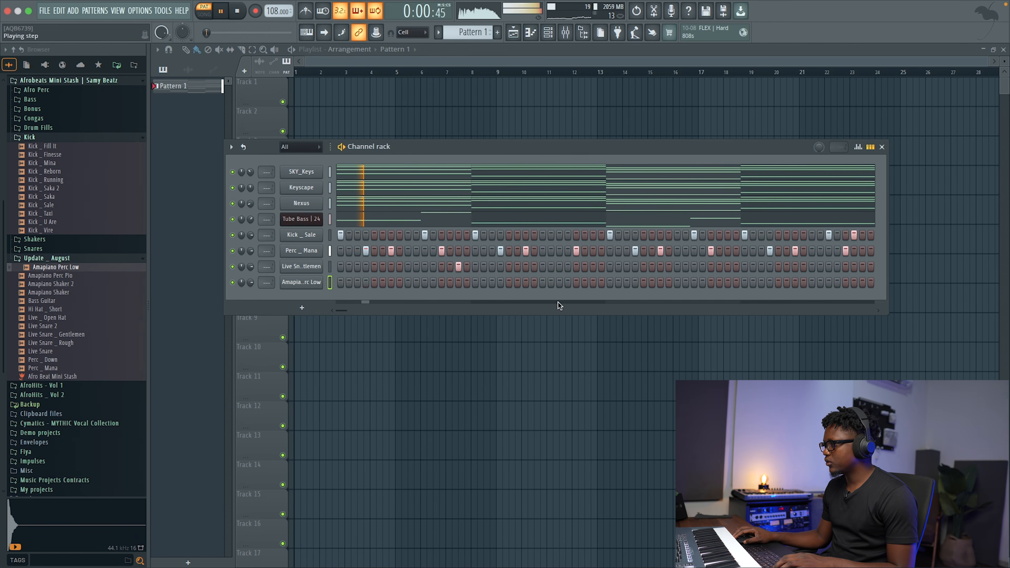
pyautogui.click(593, 282)
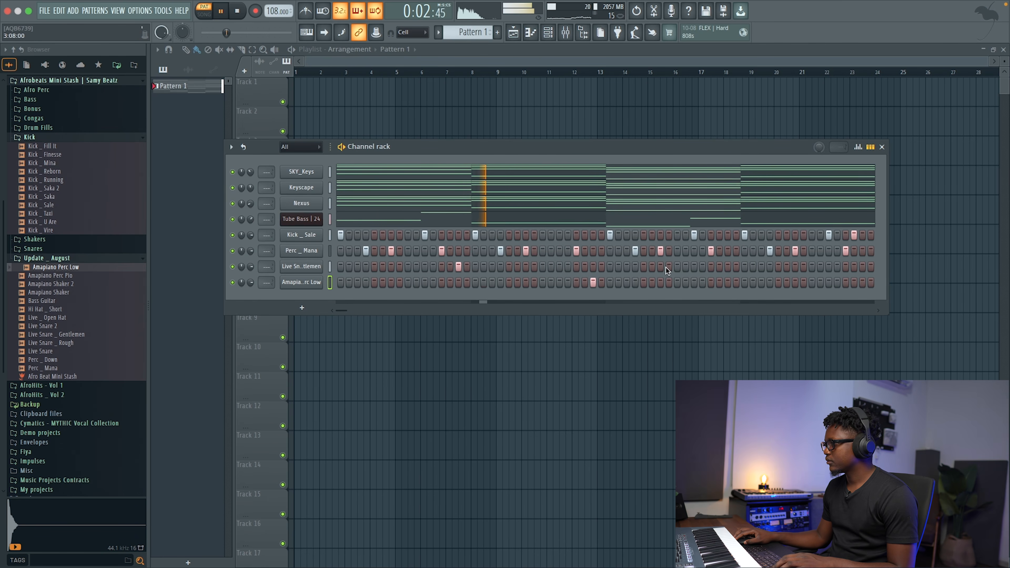
# Add a Live Snare _ Gentlemen hit on step 15 of bar 3 and an Amapiano Perc Low hit on step 15 of bar 4
pyautogui.click(726, 267)
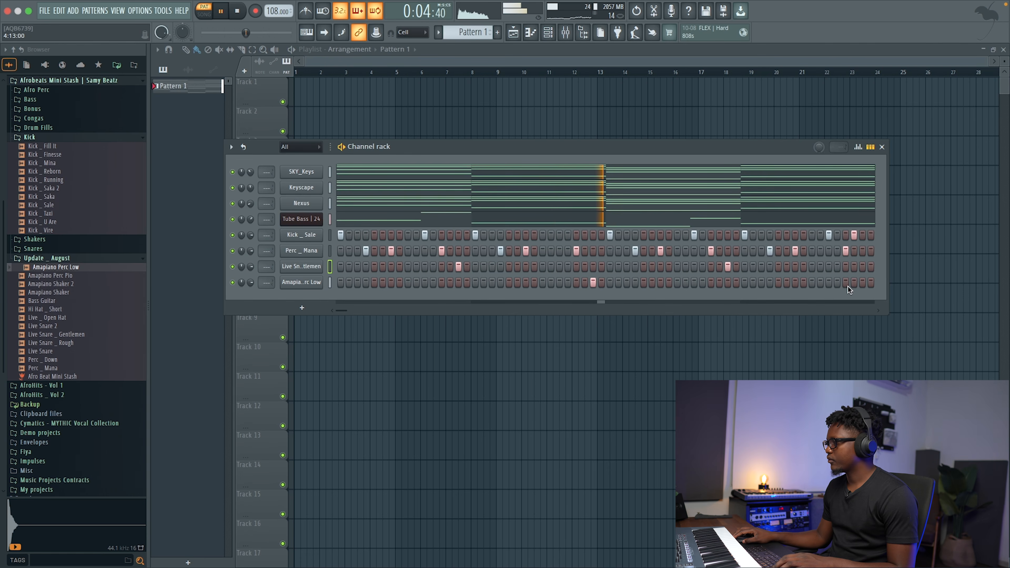
pyautogui.click(862, 283)
pyautogui.scroll(-3, 115, 316)
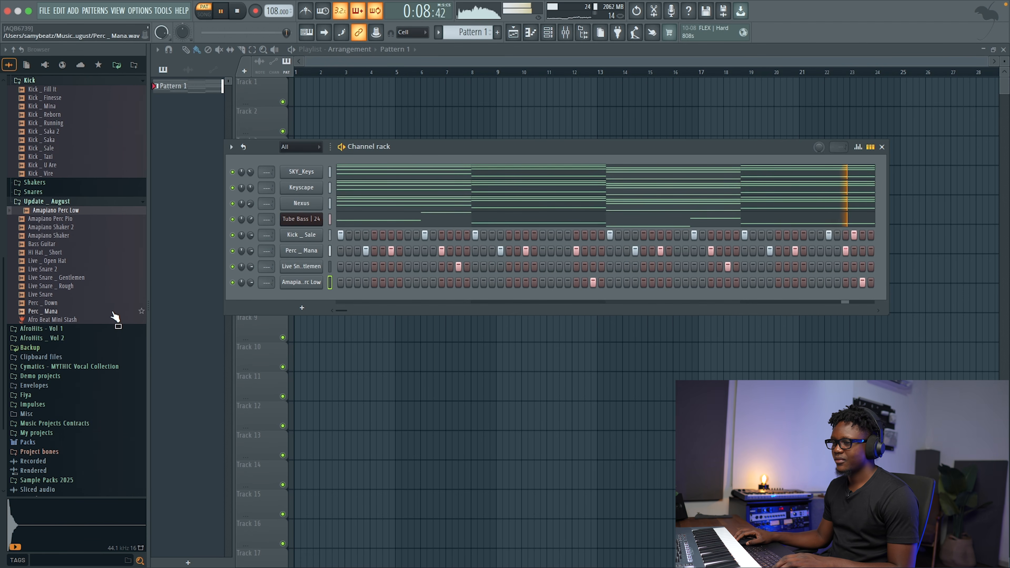
pyautogui.scroll(6, 116, 316)
pyautogui.press('space')
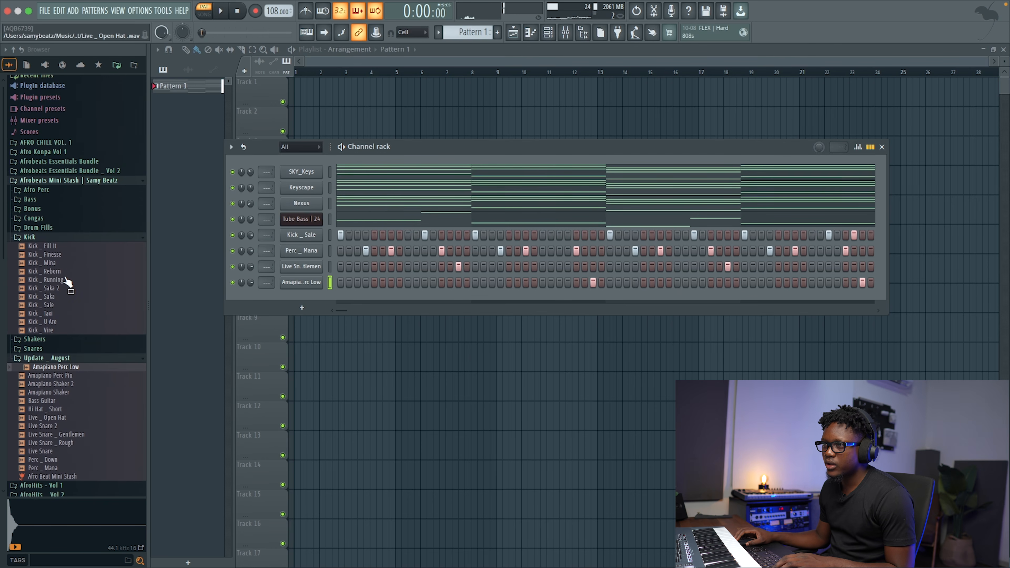
# Add Conga _ Grade A from the Congas folder as a channel, place a hit on step 7 of bar 1 and play the pattern
pyautogui.scroll(1, 43, 255)
pyautogui.click(35, 232)
pyautogui.click(72, 258)
pyautogui.moveTo(70, 266); pyautogui.dragTo(327, 301)
pyautogui.click(391, 298)
pyautogui.press('space')
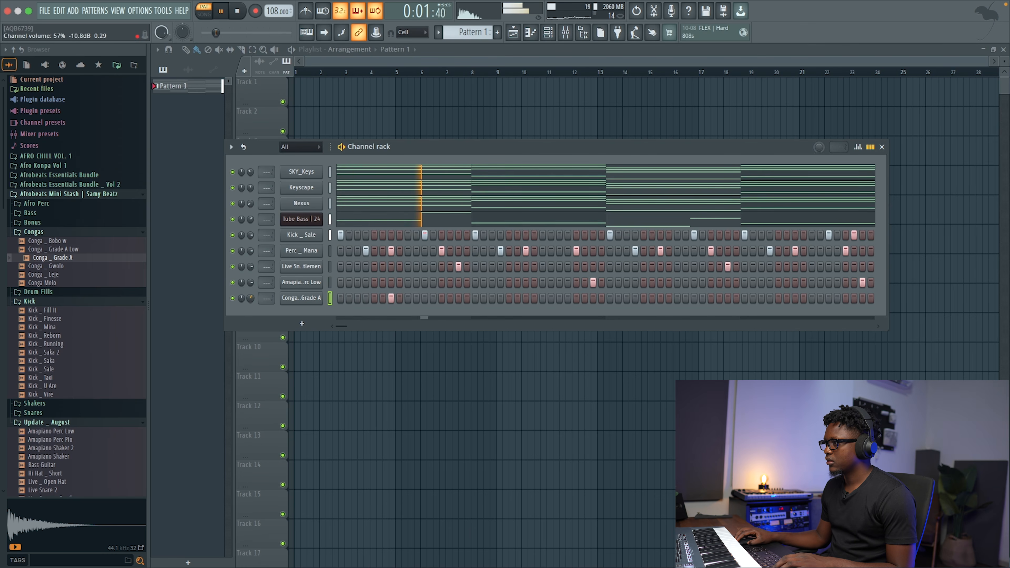
# Replay the pattern and add Conga _ Grade A hits on step 15 of bar 1 and steps 7 and 15 of bar 2
pyautogui.press('space')
pyautogui.press('space')
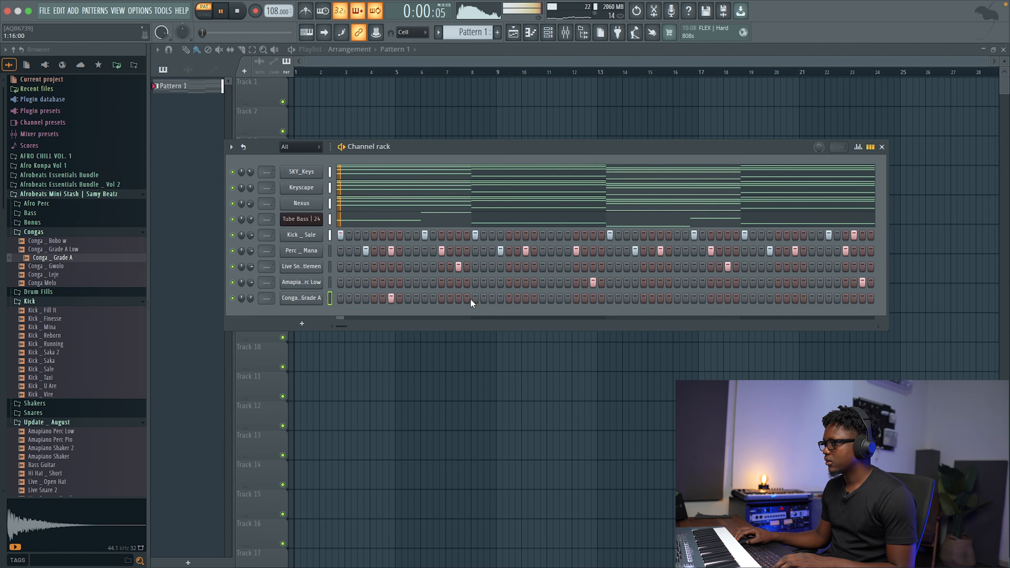
pyautogui.click(458, 298)
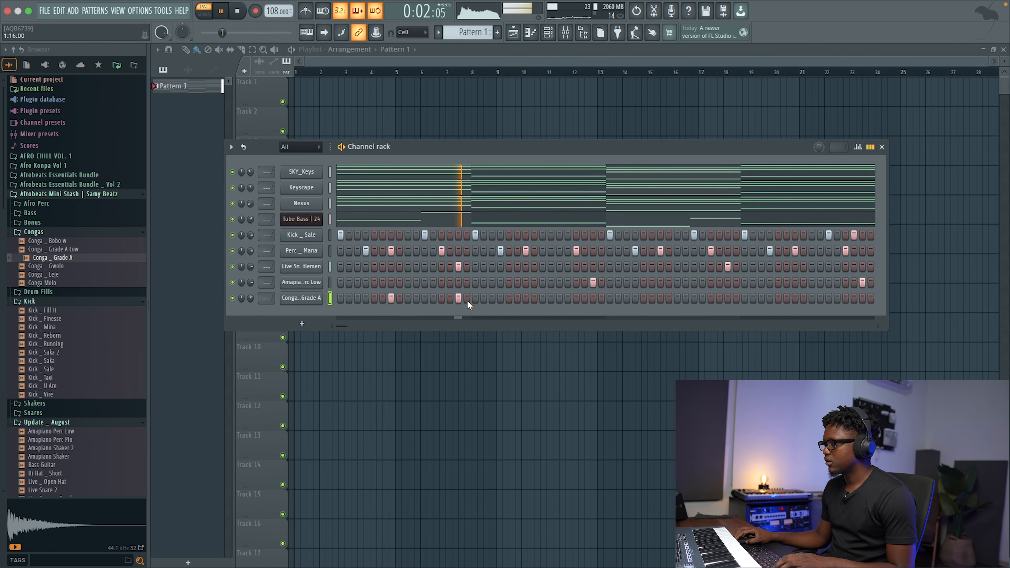
pyautogui.press('space')
pyautogui.click(526, 298)
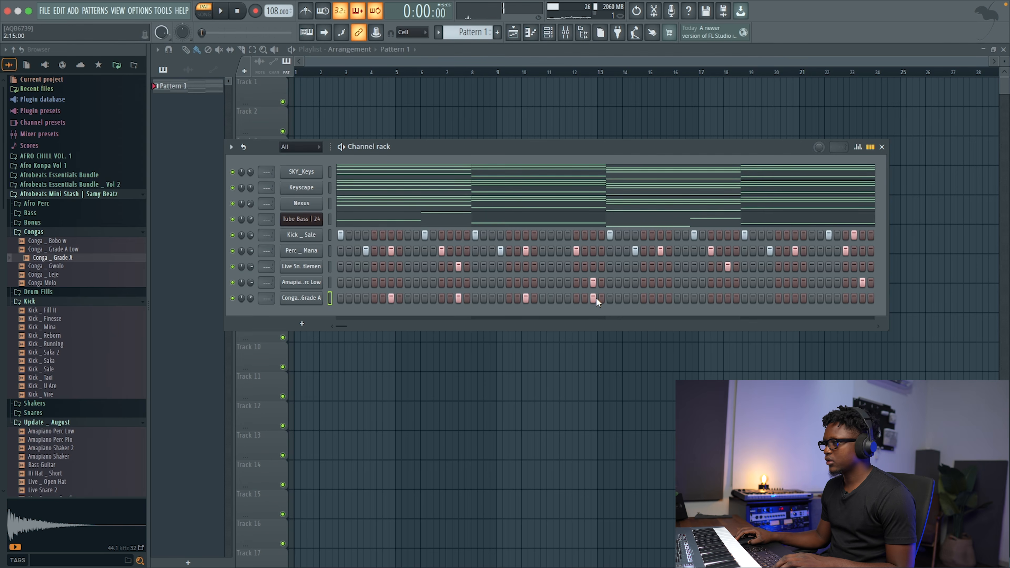
# Duplicate the two-bar Conga _ Grade A notes into bars 3 and 4 in the piano roll and play the pattern
pyautogui.rightClick(318, 295)
pyautogui.click(355, 297)
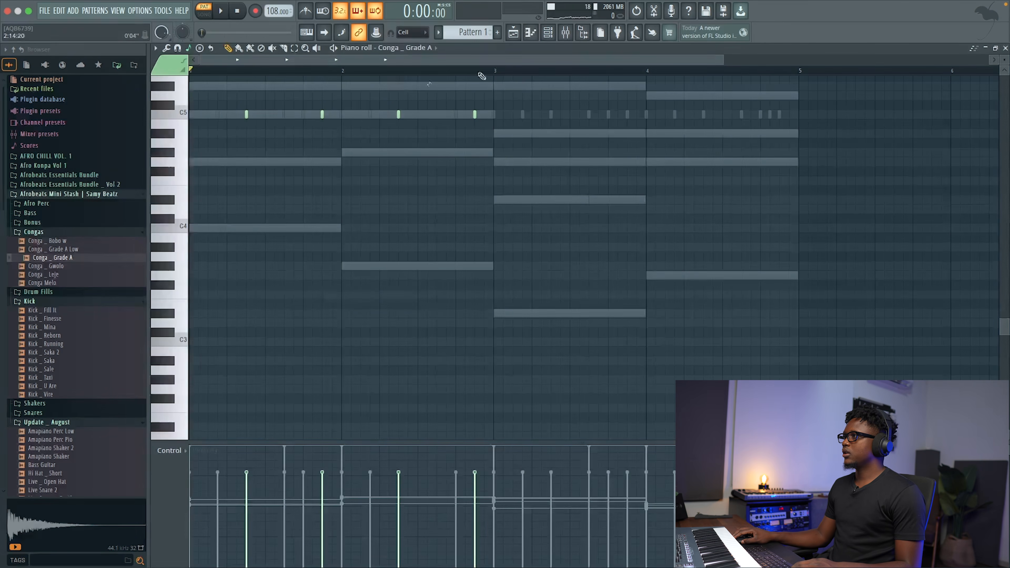
pyautogui.moveTo(498, 75); pyautogui.dragTo(191, 72)
pyautogui.hotkey('ctrl', 'b')
pyautogui.press('space')
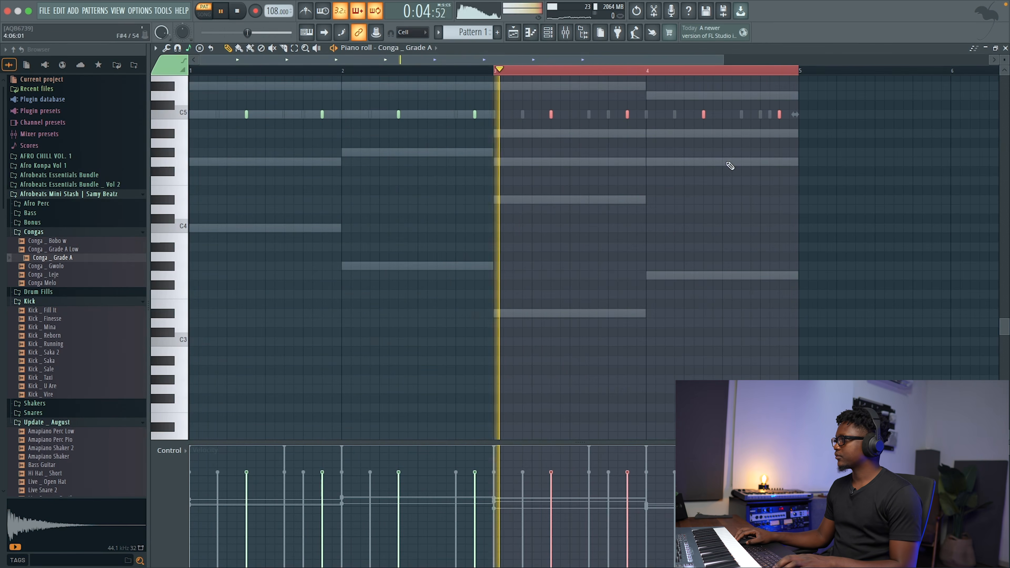
# Return to the channel rack and raise the Conga _ Grade A channel's volume to about 65%
pyautogui.press('F7')
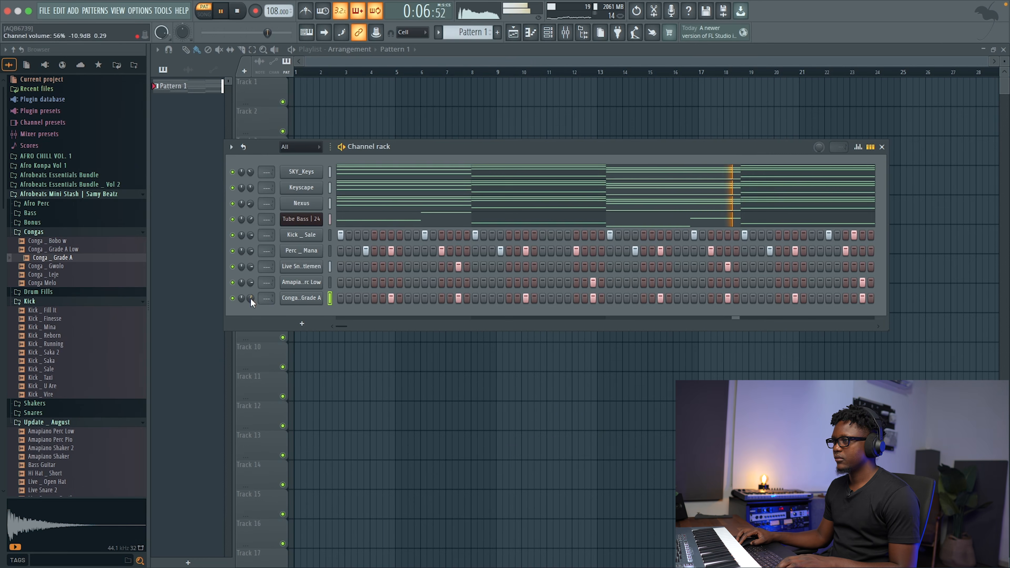
pyautogui.scroll(3, 251, 298)
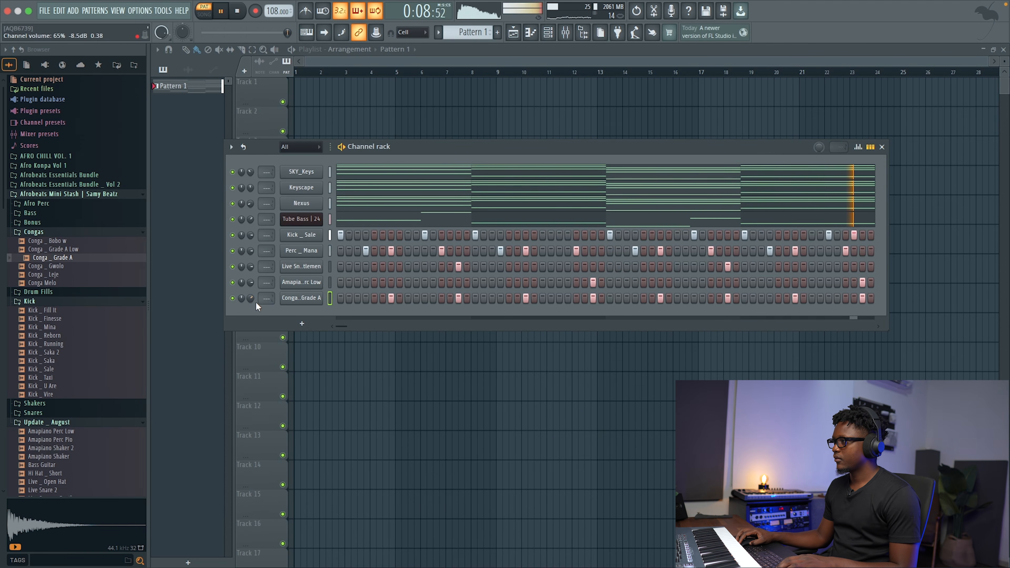
pyautogui.scroll(3, 251, 298)
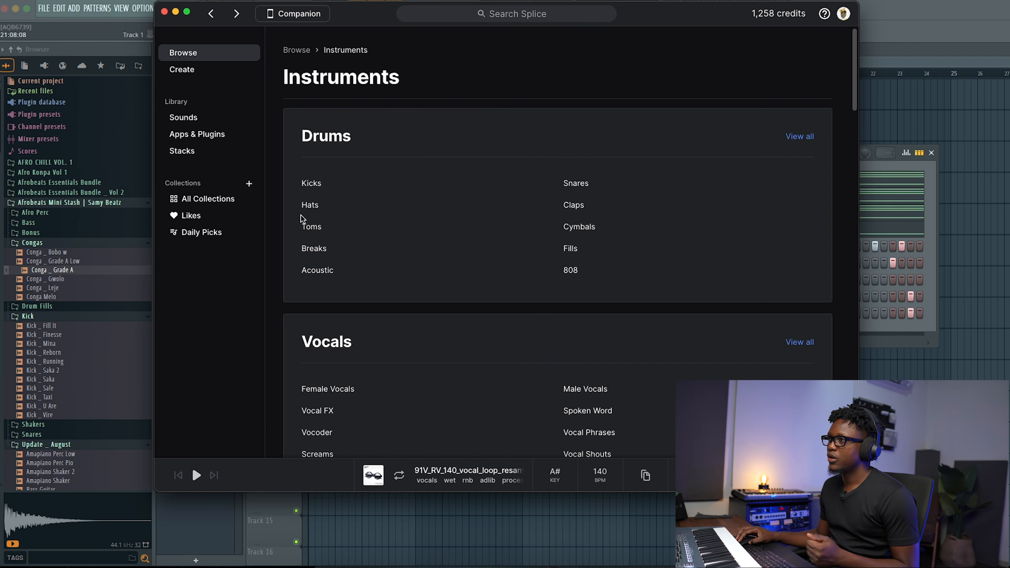
# In Splice, open the Vocals samples, filter them to the key of B♭ minor and preview the OS_VBE_97 vocal loop
pyautogui.scroll(-3, 381, 329)
pyautogui.click(799, 281)
pyautogui.click(610, 150)
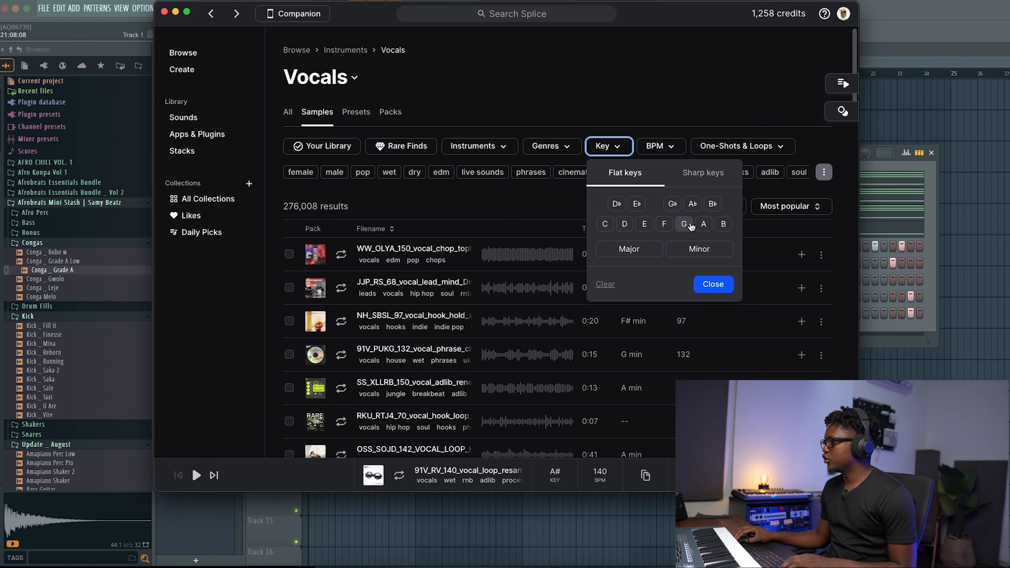
pyautogui.click(714, 204)
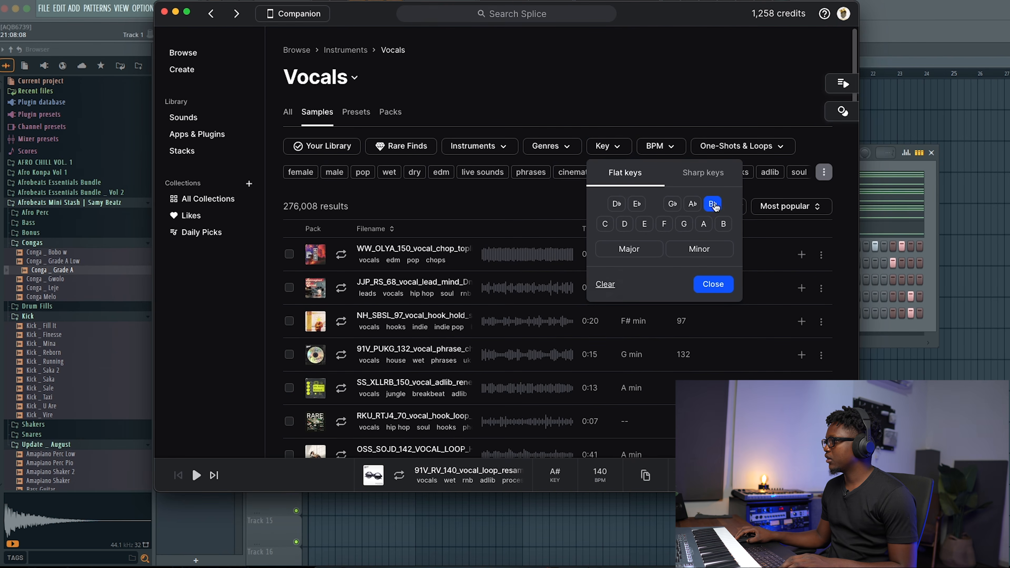
pyautogui.click(706, 252)
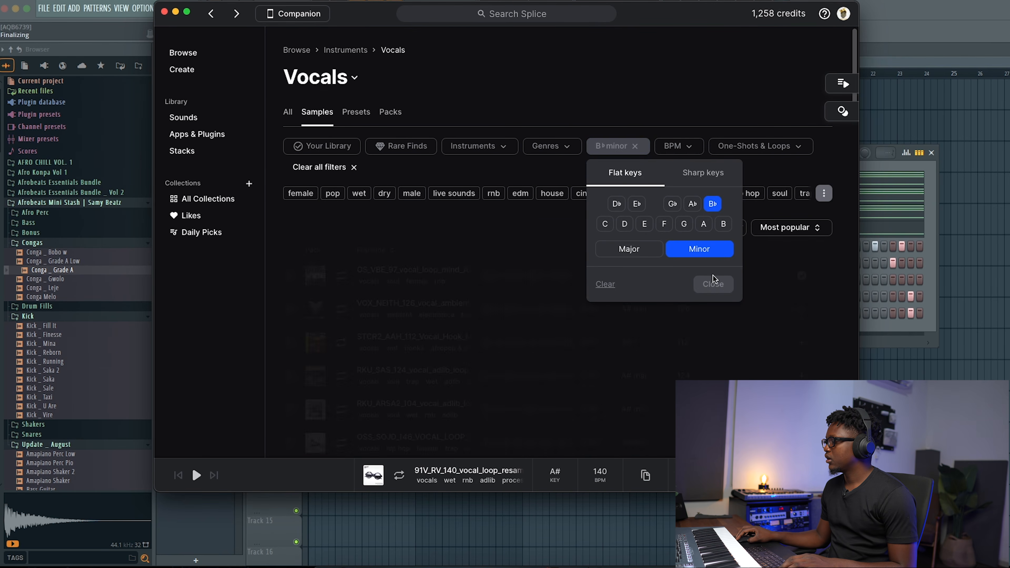
pyautogui.click(713, 284)
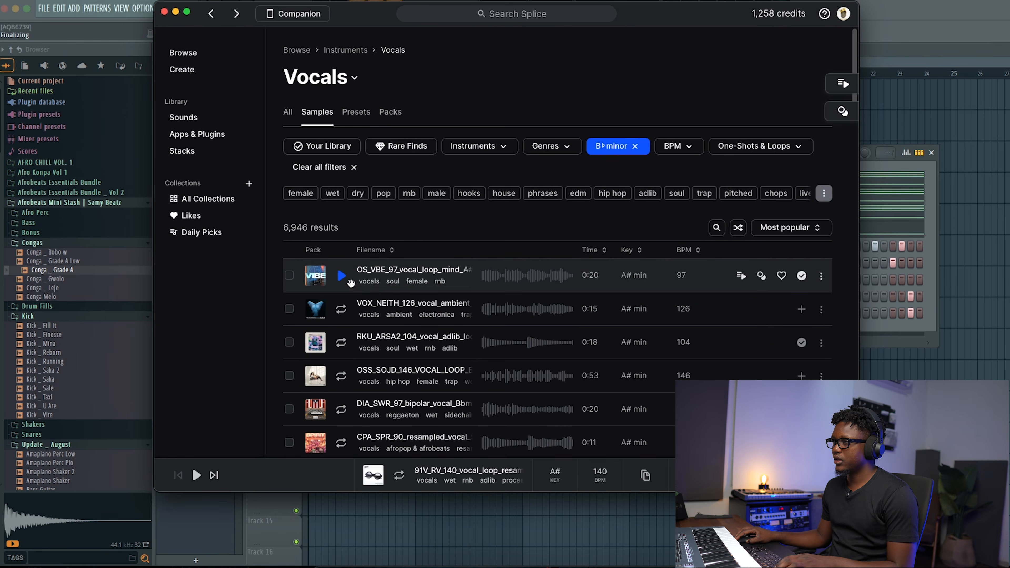
pyautogui.click(341, 275)
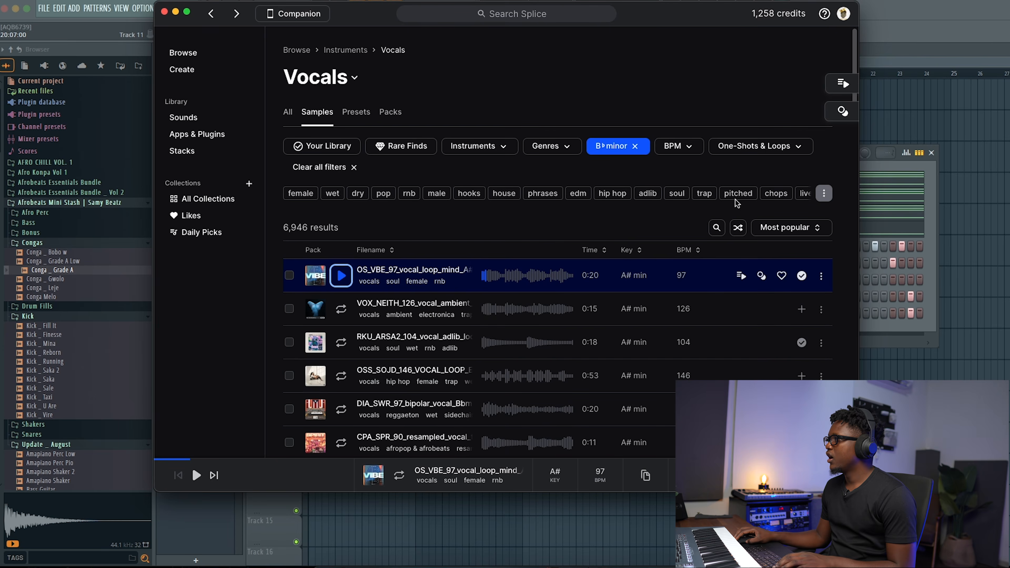
# Switch back to FL Studio and load SpliceBridge into slot 1 of mixer track Insert 1
pyautogui.click(946, 76)
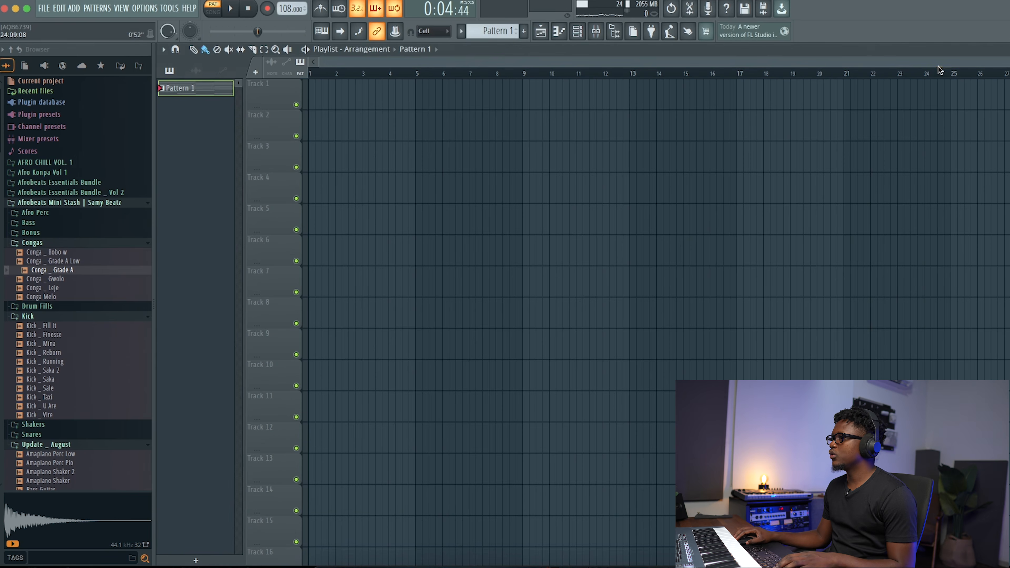
pyautogui.click(595, 34)
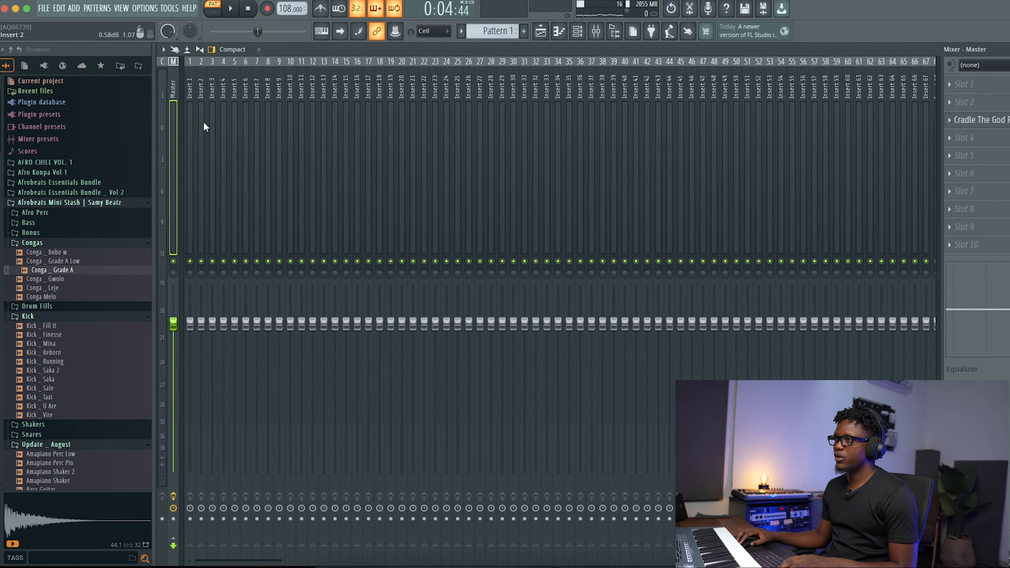
pyautogui.click(188, 115)
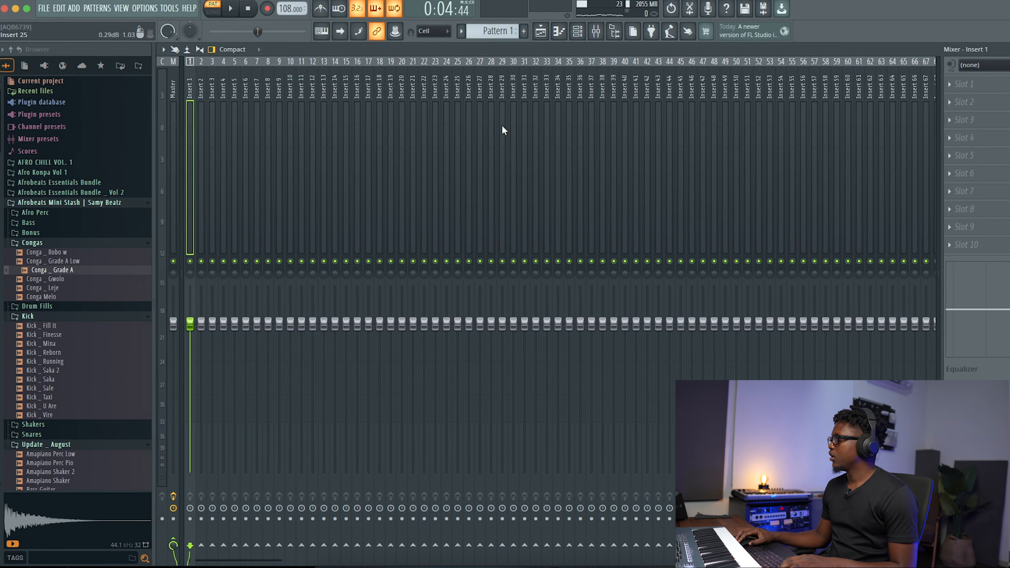
pyautogui.click(965, 93)
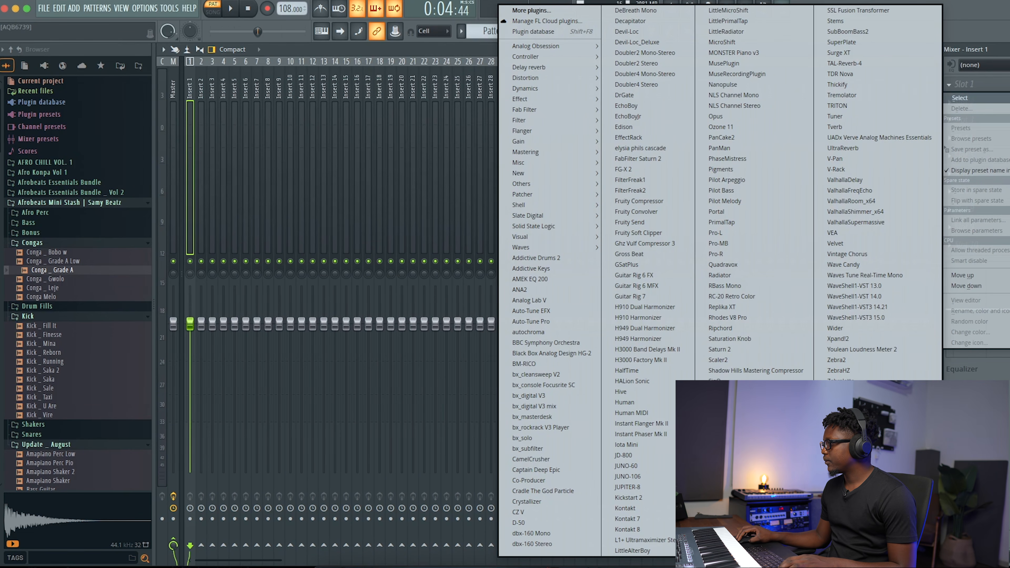
pyautogui.click(720, 473)
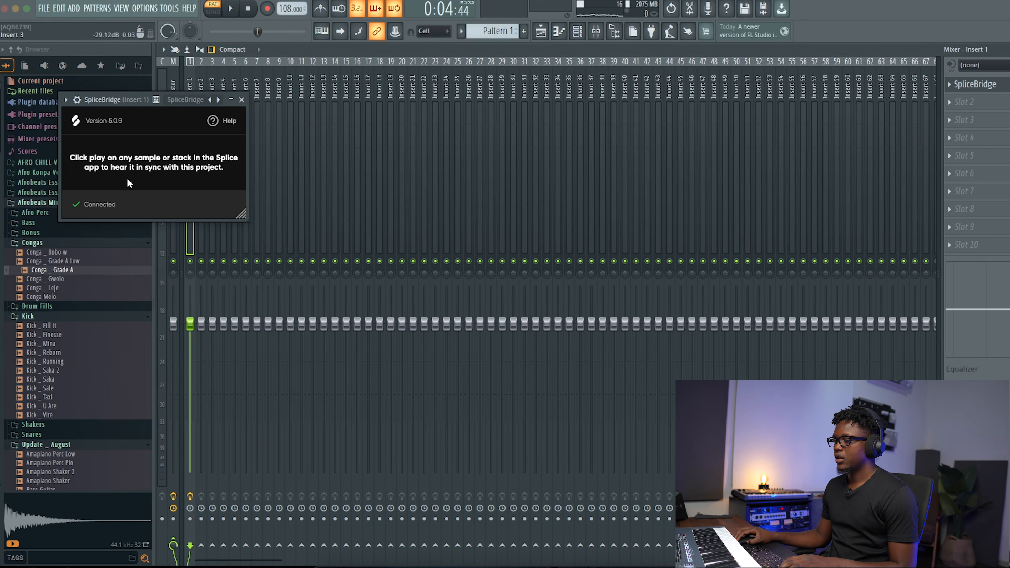
# Place a Pattern 1 clip on Track 1 of the playlist, starting at bar 1
pyautogui.press('F5')
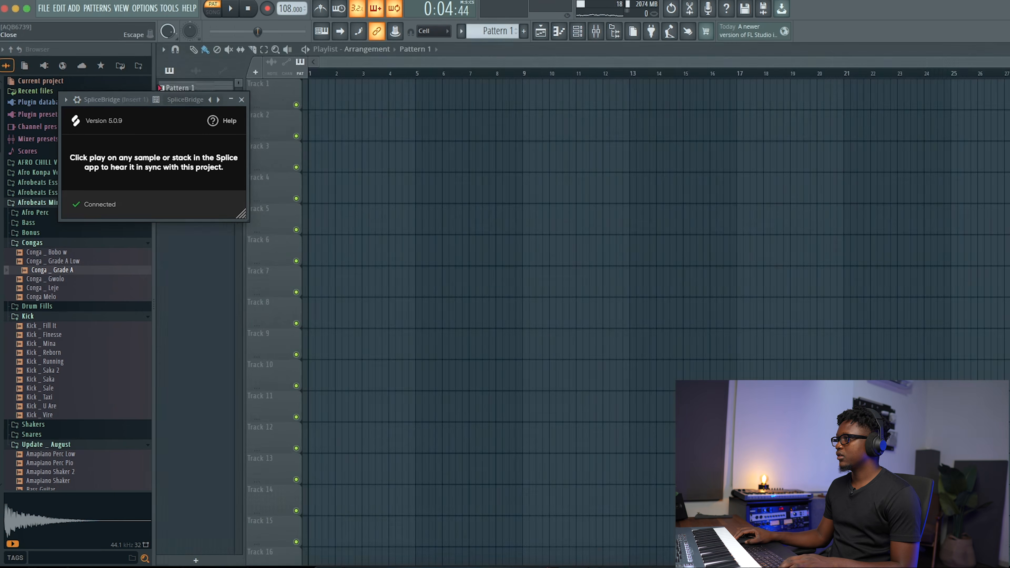
pyautogui.press('space')
pyautogui.click(494, 89)
pyautogui.moveTo(493, 90); pyautogui.dragTo(406, 90)
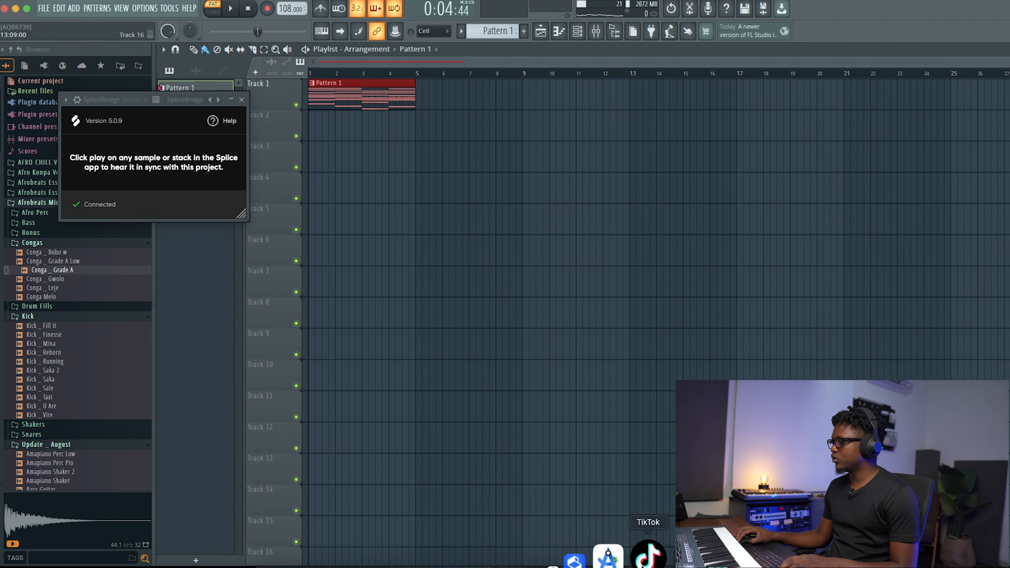
# Switch to Splice, play the OS_VBE_97 vocal loop in sync with the project, and return to FL Studio
pyautogui.click(609, 559)
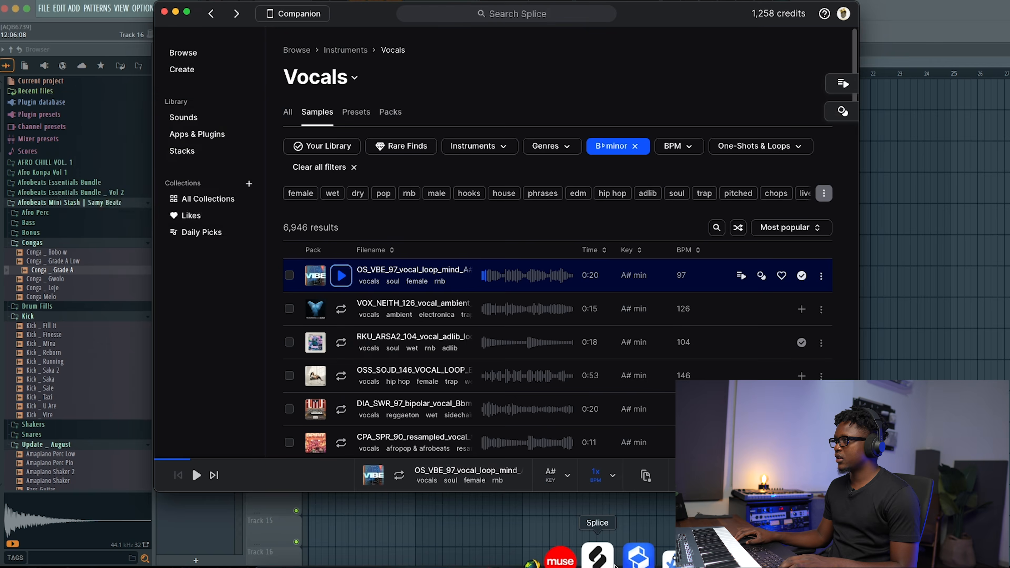
pyautogui.click(352, 278)
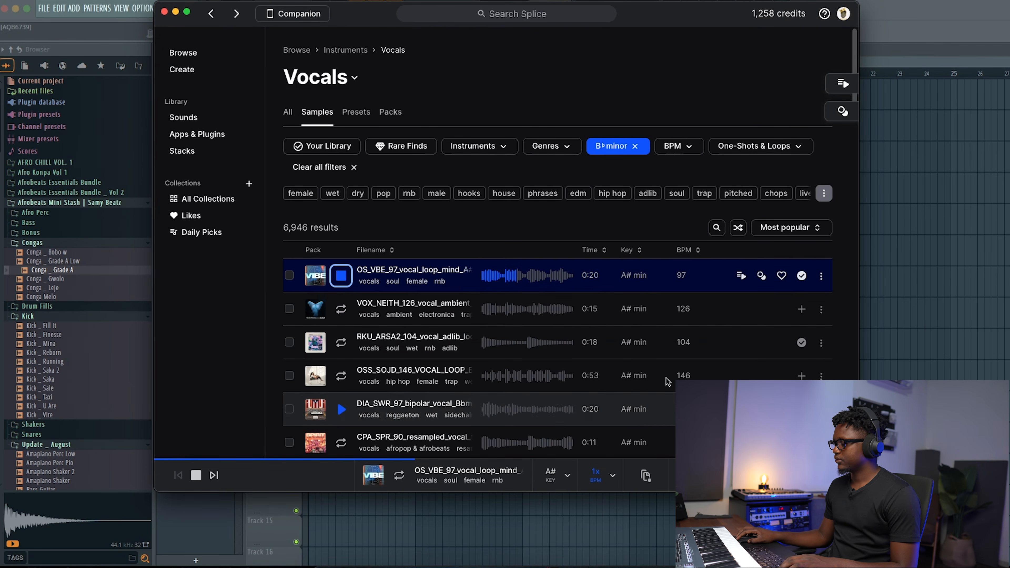
pyautogui.click(944, 87)
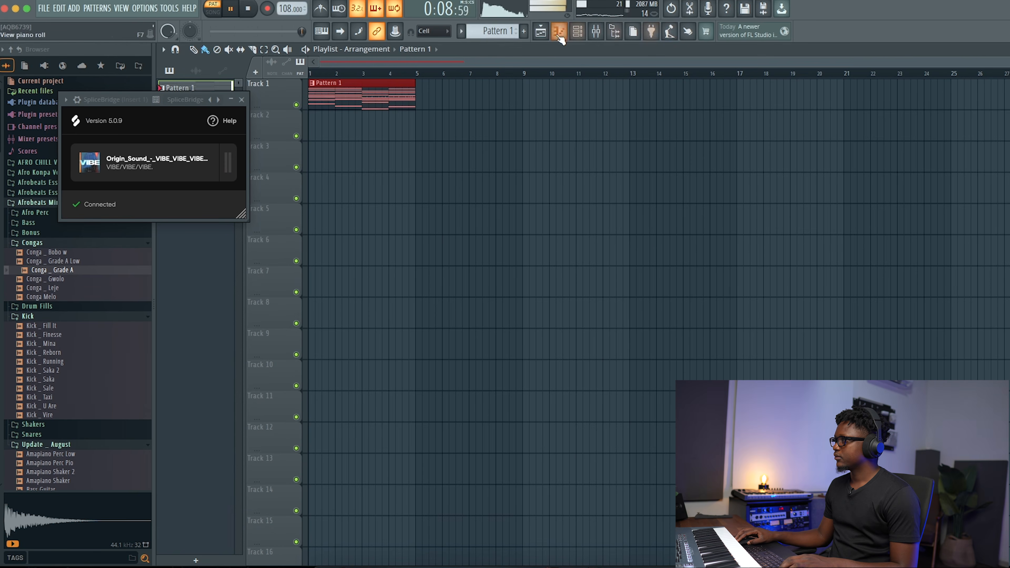
# Lower the Insert 1 fader in the mixer while the vocal loop plays through SpliceBridge
pyautogui.click(596, 32)
pyautogui.scroll(-1, 199, 354)
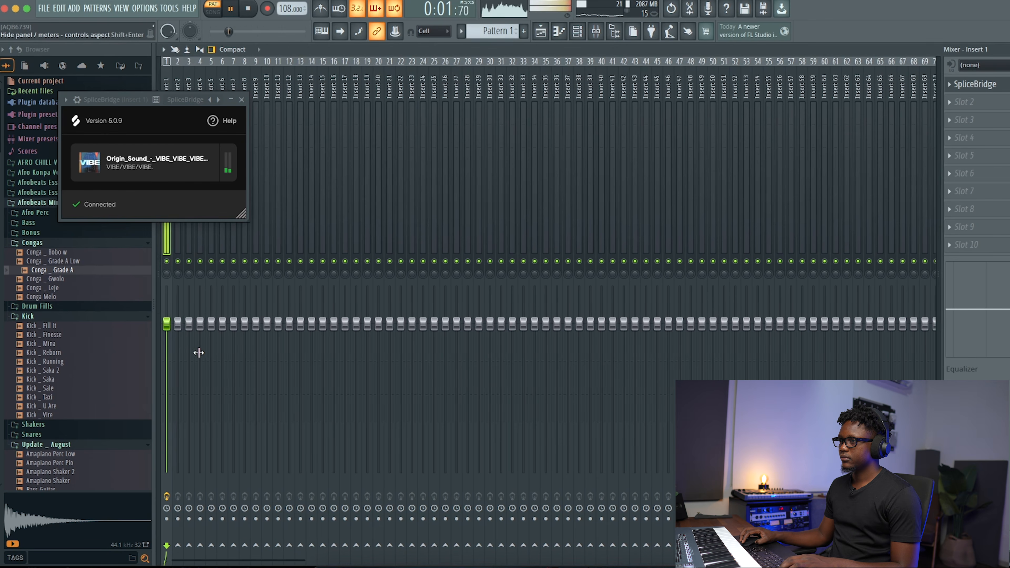
pyautogui.scroll(1, 160, 299)
pyautogui.moveTo(189, 324); pyautogui.dragTo(190, 410)
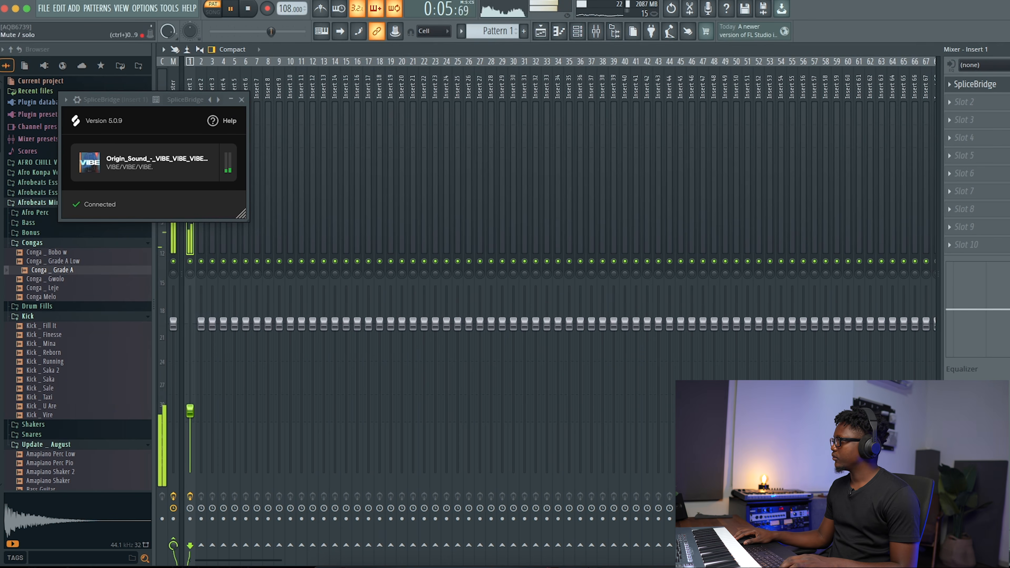
# Close the SpliceBridge plugin window and switch to the Splice app
pyautogui.press('F5')
pyautogui.click(242, 100)
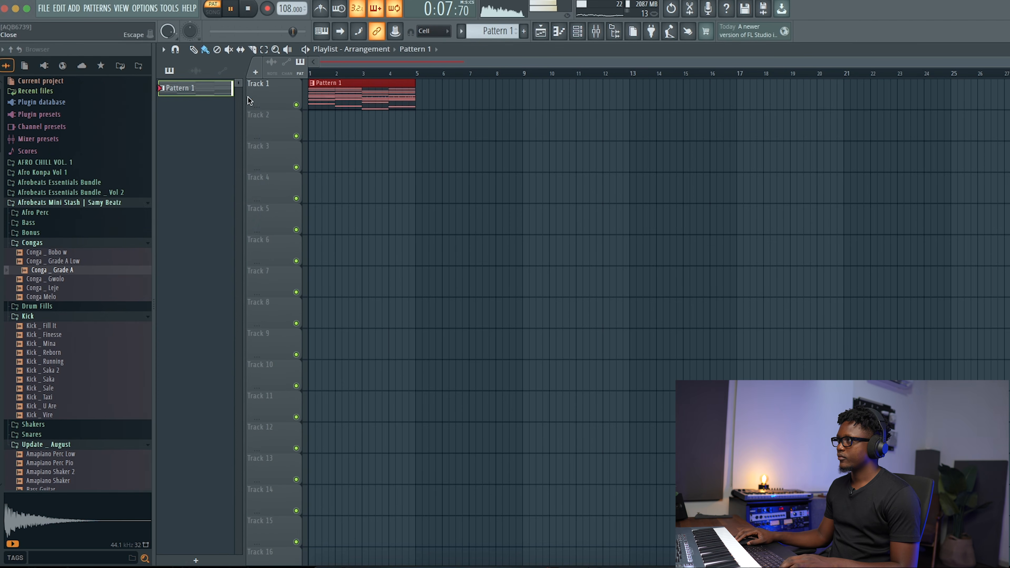
pyautogui.click(594, 39)
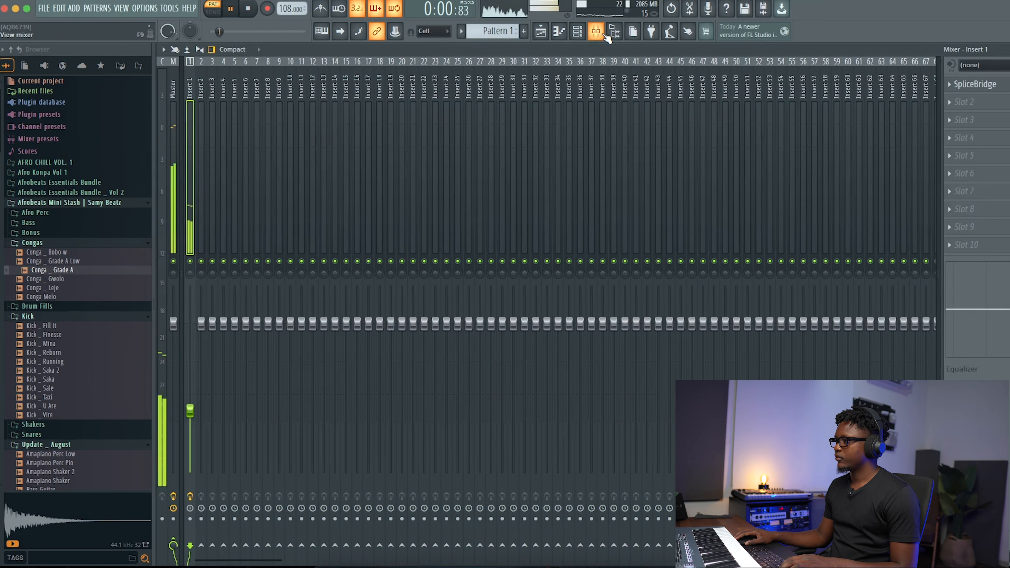
pyautogui.click(604, 36)
pyautogui.click(611, 556)
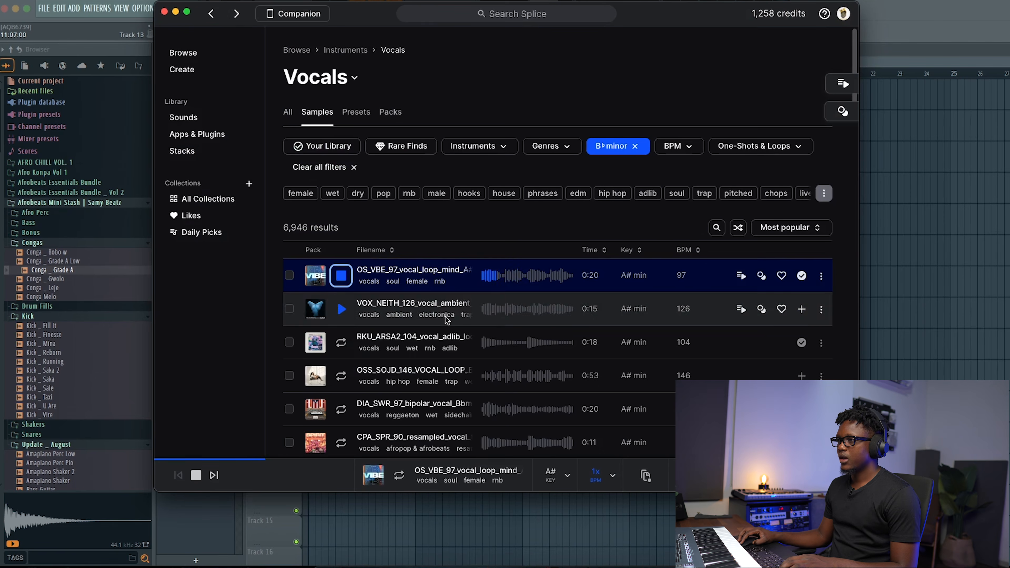
# Audition the RKU_ARSA2_104, OSS_SOJD_146, DIA_SWR_97 and CPA_SPR_90 vocal loops in sync with the project
pyautogui.click(346, 349)
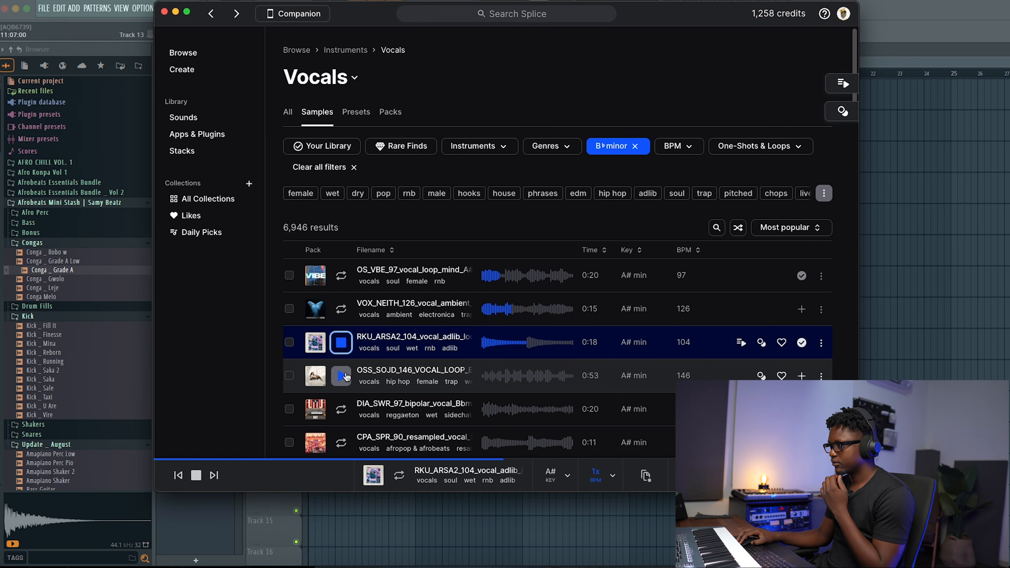
pyautogui.click(341, 376)
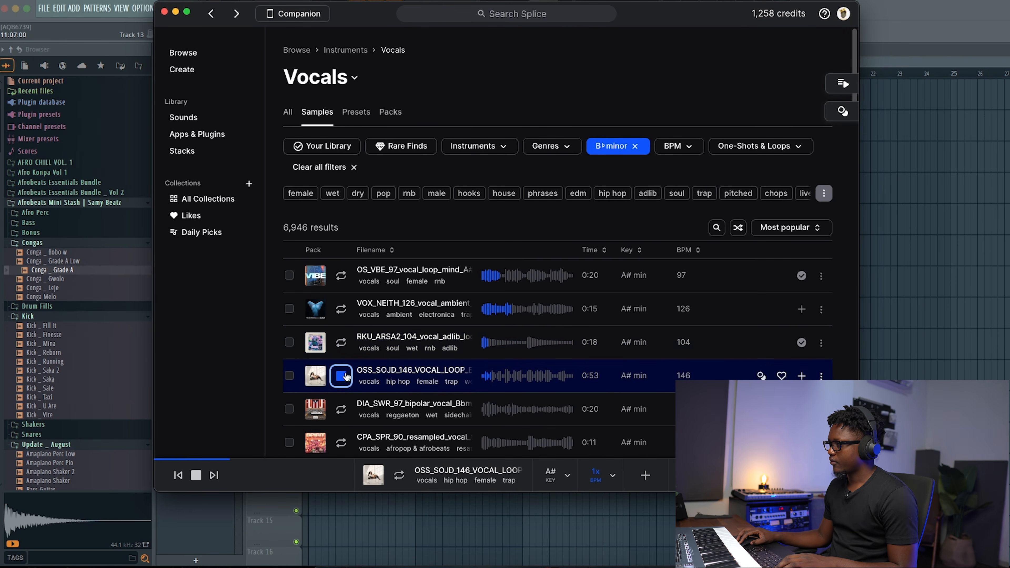
pyautogui.click(341, 410)
pyautogui.scroll(-3, 384, 382)
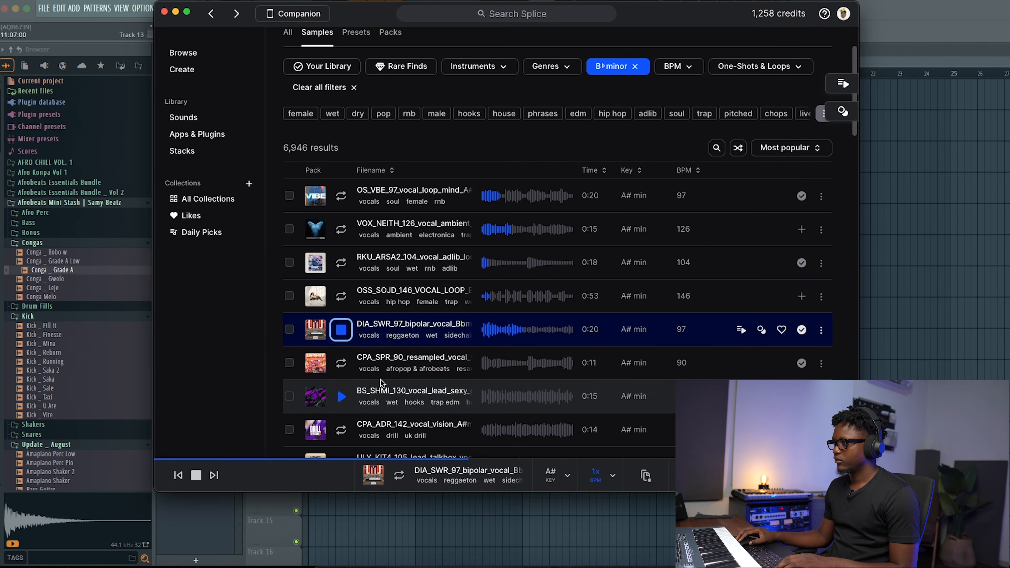
pyautogui.click(351, 364)
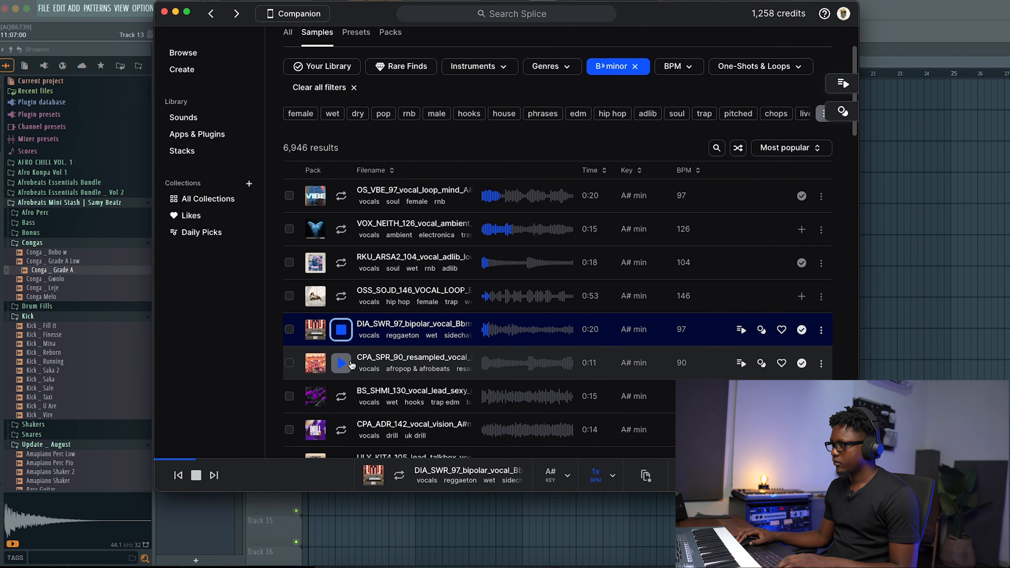
pyautogui.click(346, 369)
pyautogui.scroll(-2, 347, 368)
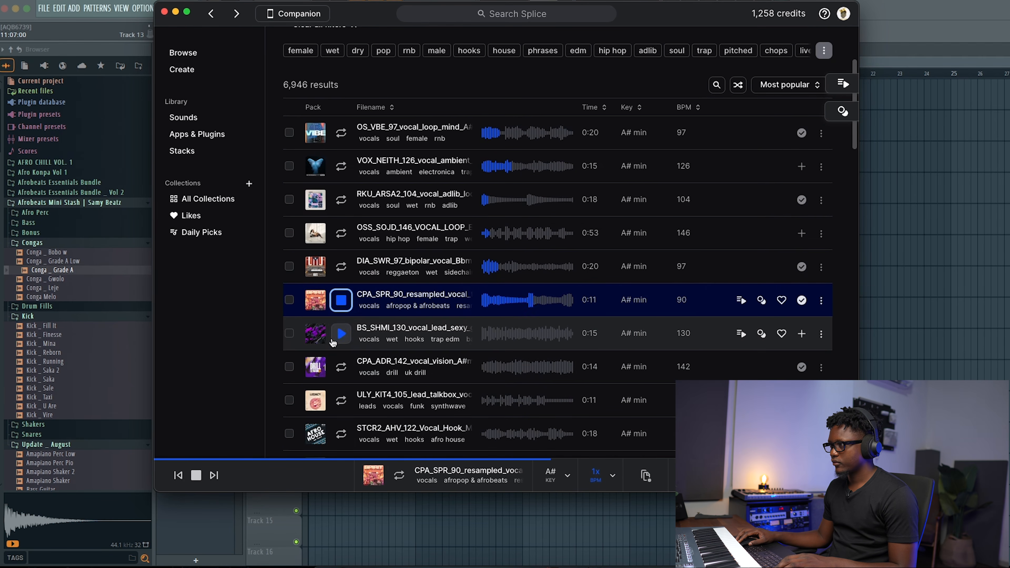
# Bring the CPA_SPR_90_resampled_vocal loop from Splice into the FL Studio playlist on Track 3, starting at bar 1
pyautogui.scroll(-1, 335, 342)
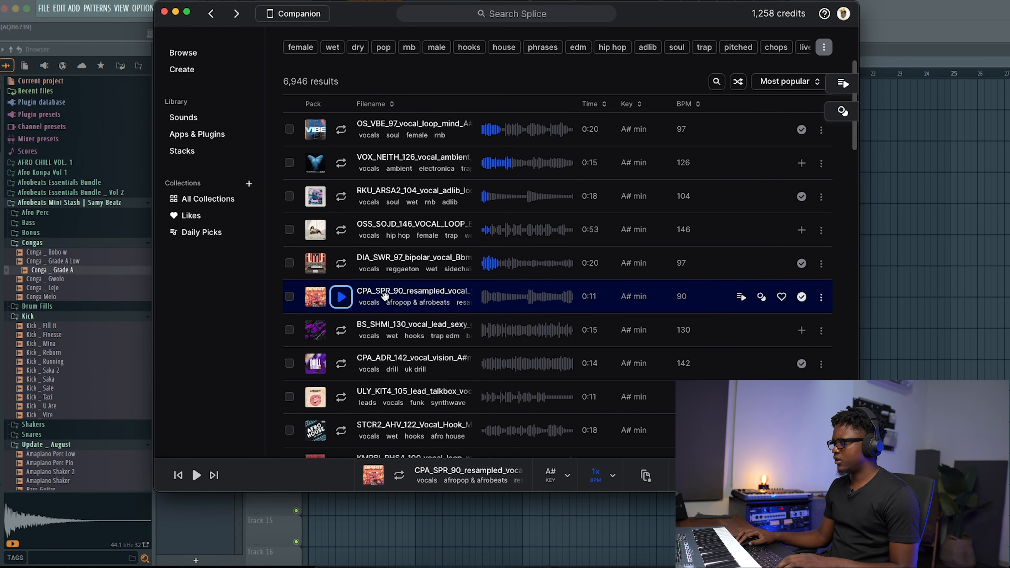
pyautogui.moveTo(399, 294); pyautogui.dragTo(264, 154)
pyautogui.doubleClick(351, 155)
pyautogui.click(543, 174)
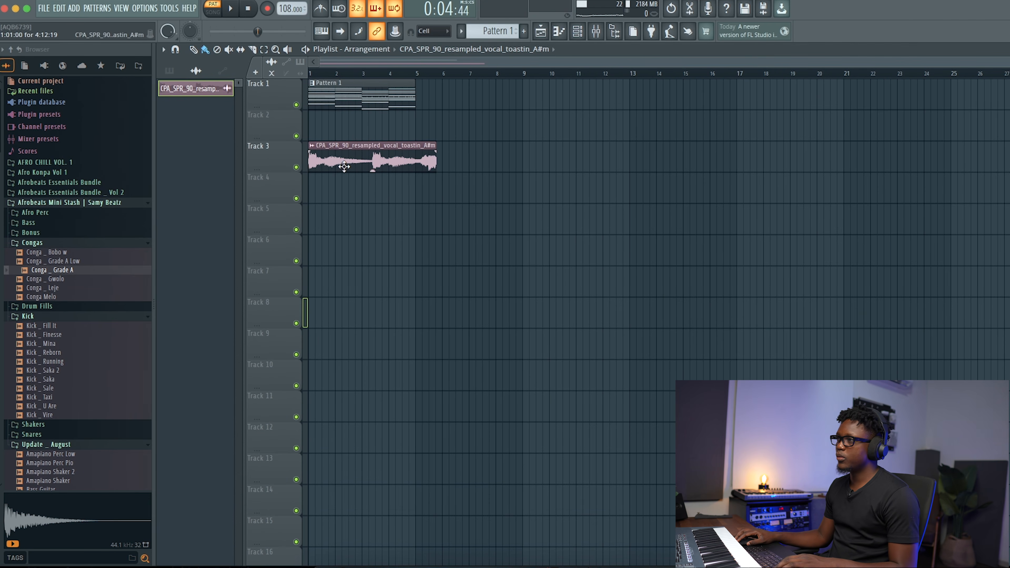
# Time-stretch the CPA_SPR_90 vocal clip to 4 bars in Stretch mode and move it up to Track 2
pyautogui.doubleClick(369, 159)
pyautogui.click(513, 230)
pyautogui.click(508, 265)
pyautogui.rightClick(452, 235)
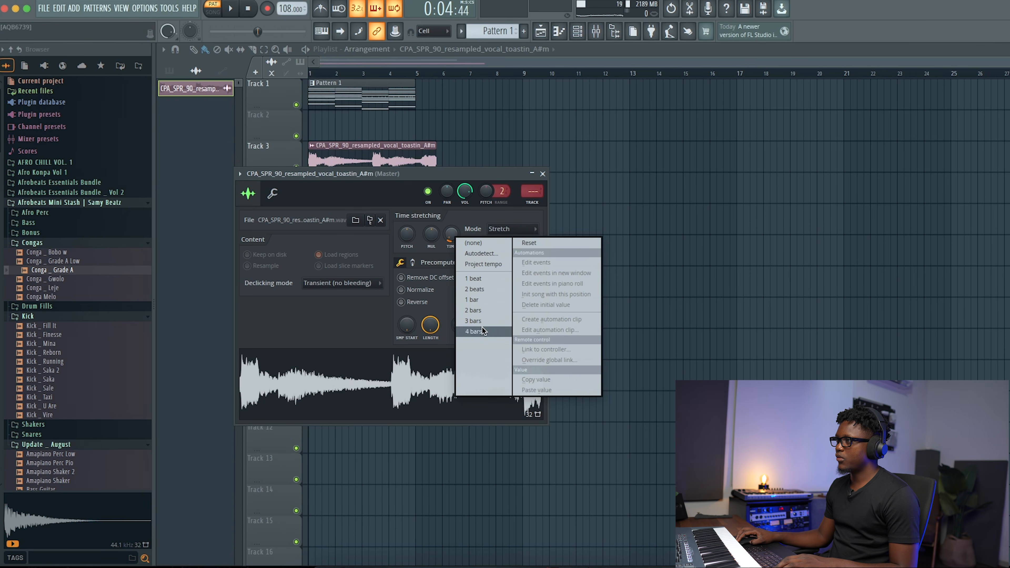
pyautogui.click(473, 332)
pyautogui.click(322, 142)
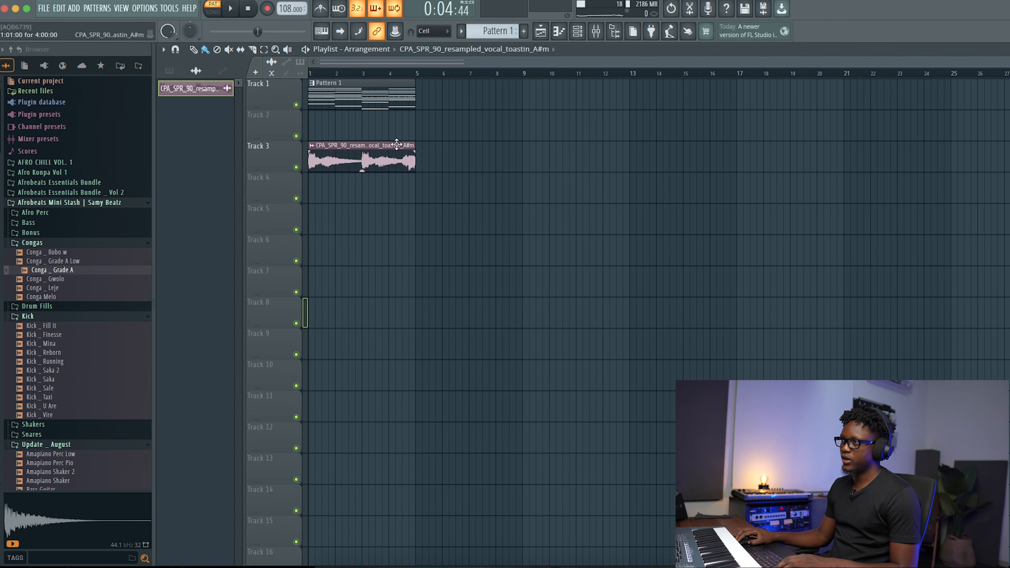
pyautogui.moveTo(400, 145); pyautogui.dragTo(399, 114)
# Lower the CPA_SPR_90 clip's channel volume and play the arrangement in song mode to check the vocal against the chords
pyautogui.doubleClick(364, 125)
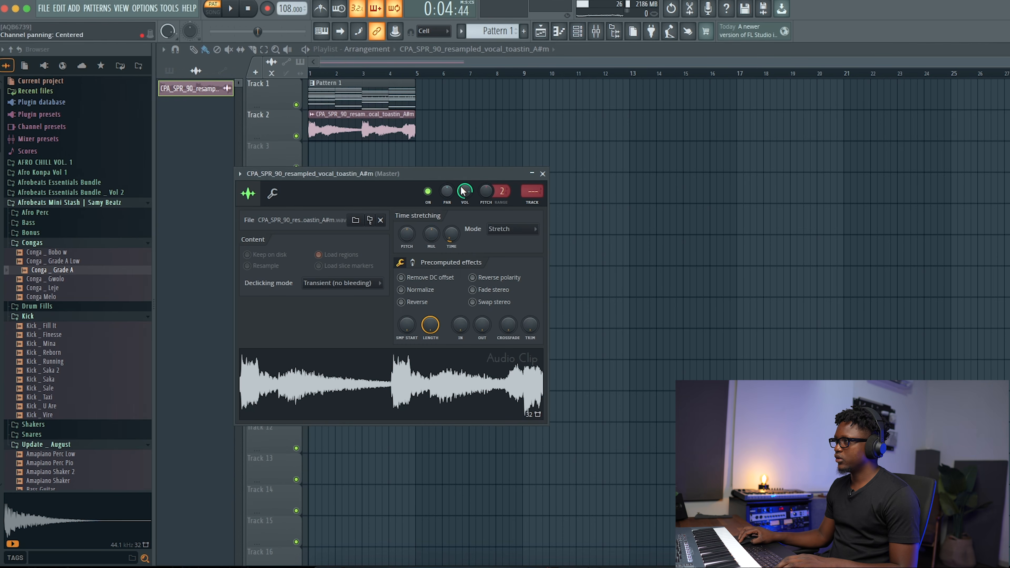
pyautogui.press('l')
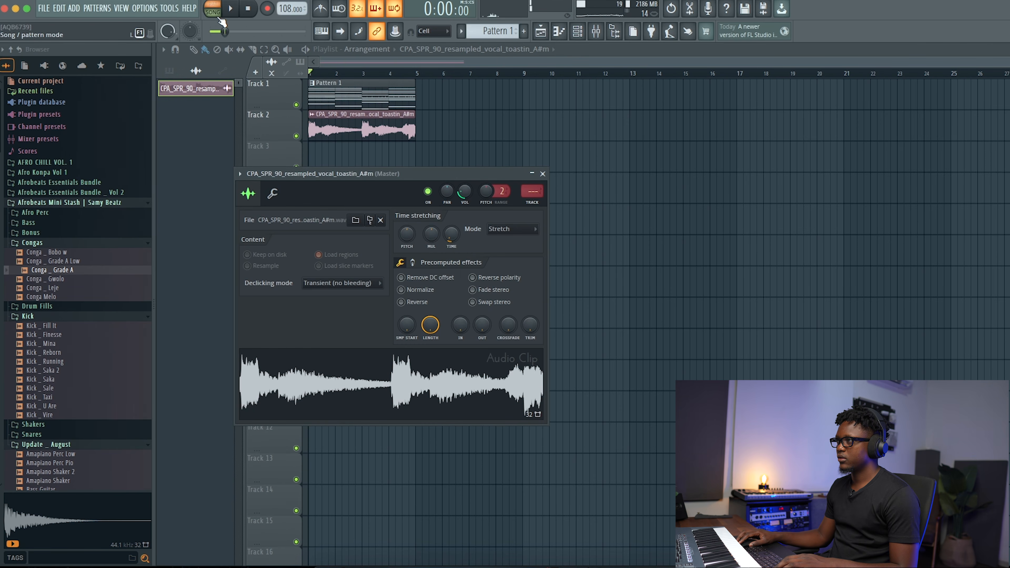
pyautogui.press('space')
pyautogui.click(901, 72)
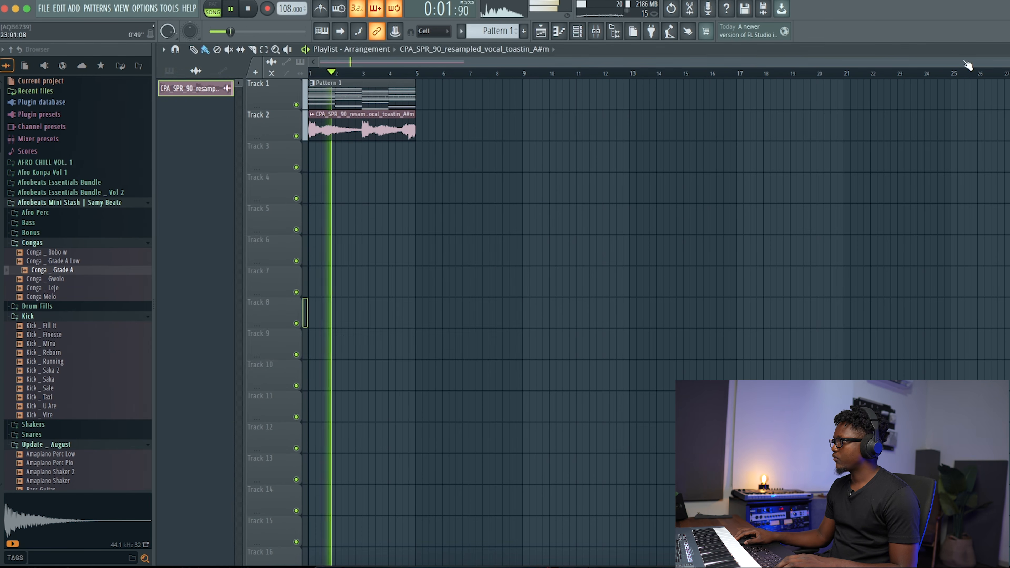
pyautogui.scroll(5, 591, 140)
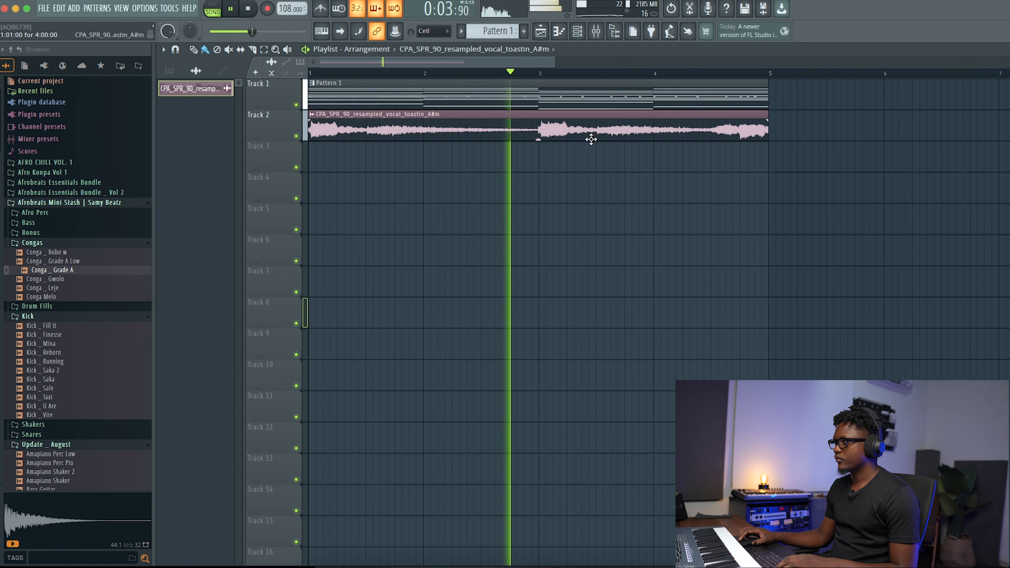
pyautogui.doubleClick(589, 131)
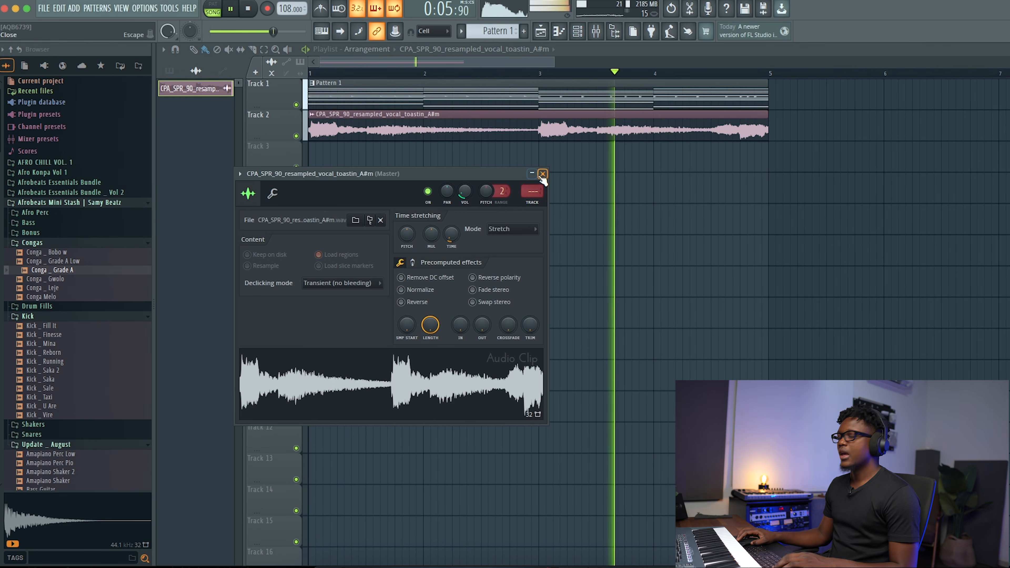
pyautogui.click(542, 173)
pyautogui.press('space')
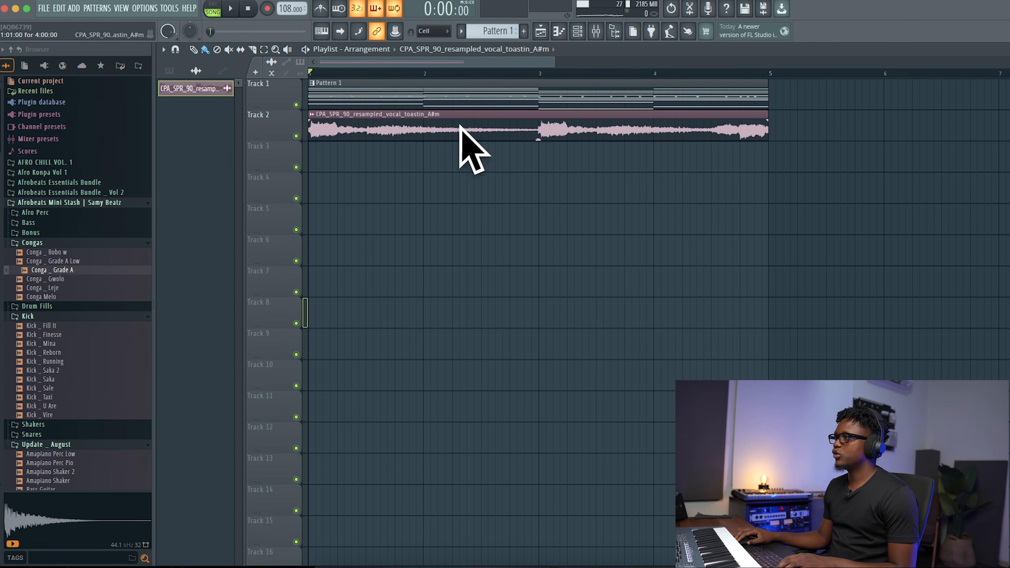
# Mute playlist Track 2 and rename mixer track Insert 1 as Vocal Chop
pyautogui.click(297, 136)
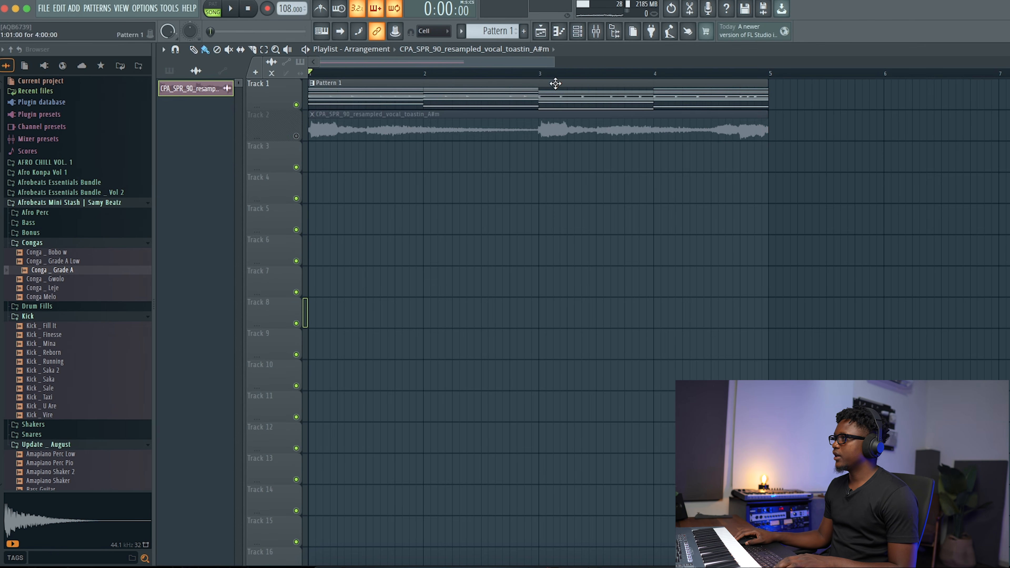
pyautogui.moveTo(553, 56); pyautogui.dragTo(620, 60)
pyautogui.click(596, 31)
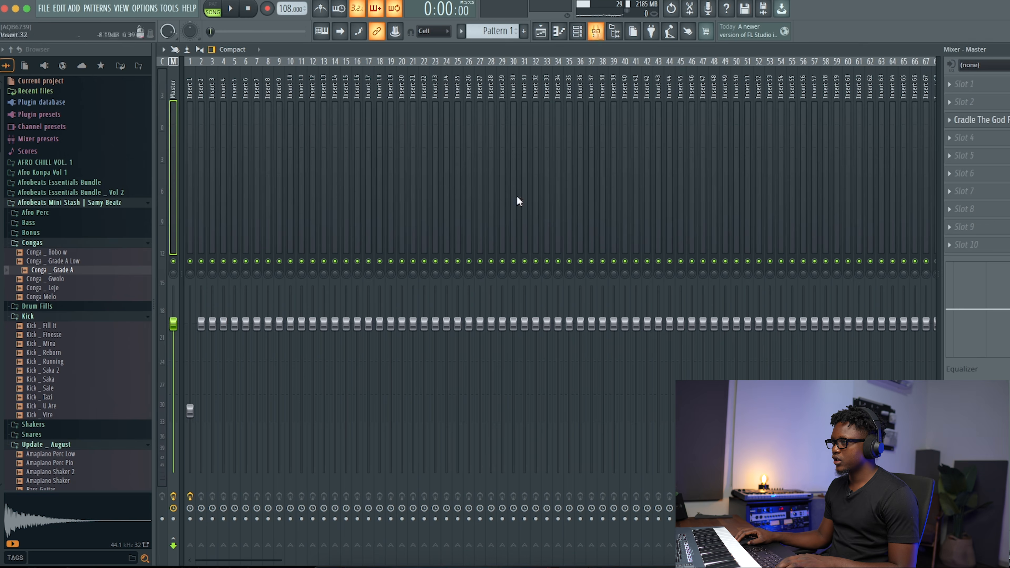
pyautogui.click(192, 118)
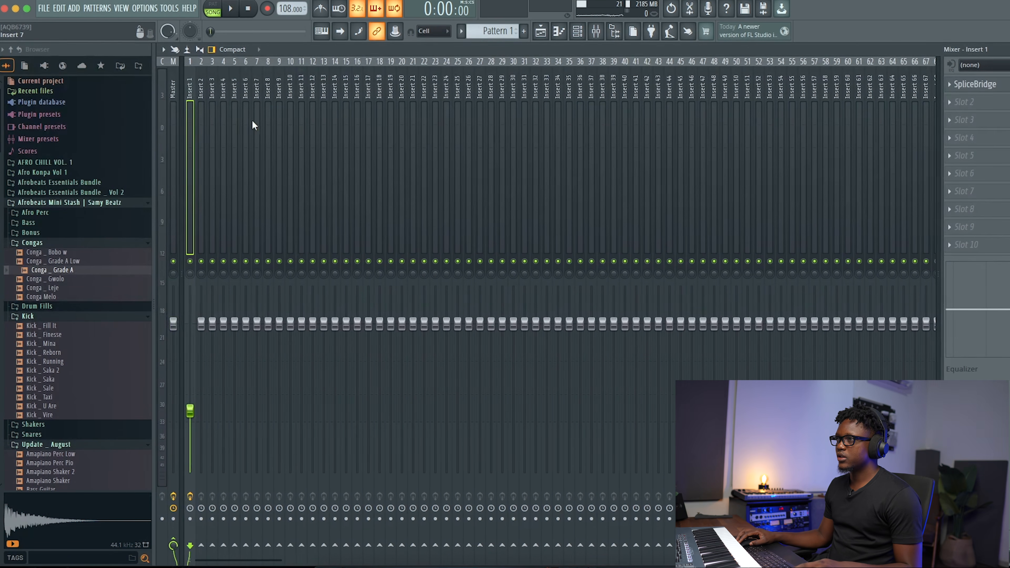
pyautogui.doubleClick(193, 93)
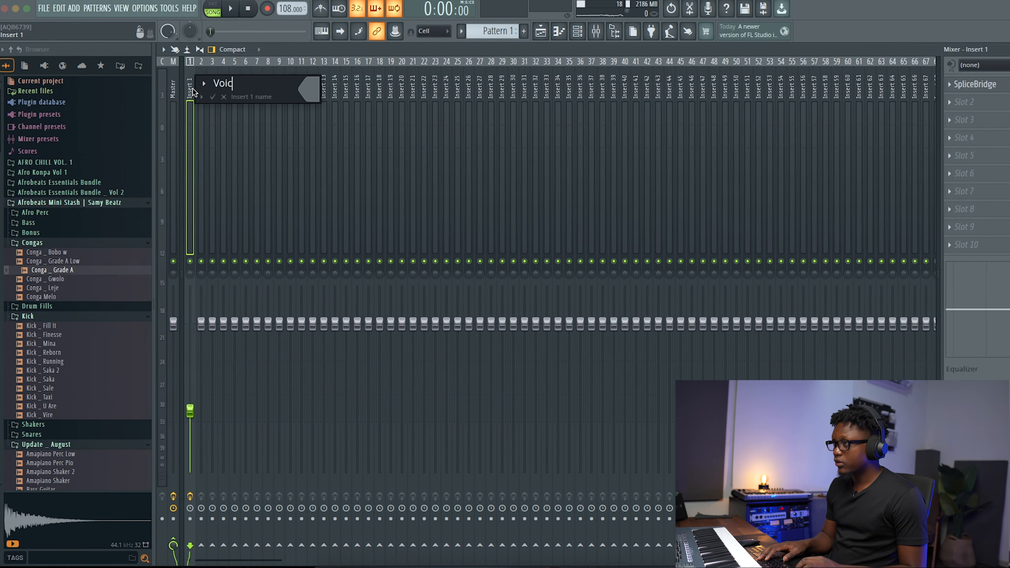
pyautogui.write('Vocal Chop')
pyautogui.press('Return')
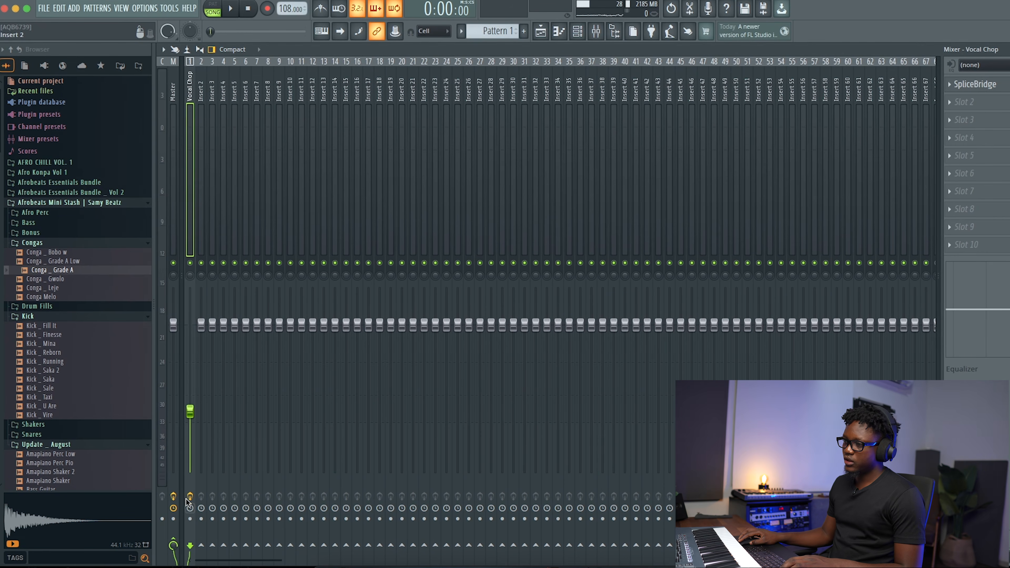
# Arm the Vocal Chop mixer track for recording and test playback with the Splice vocal running through SpliceBridge
pyautogui.click(190, 519)
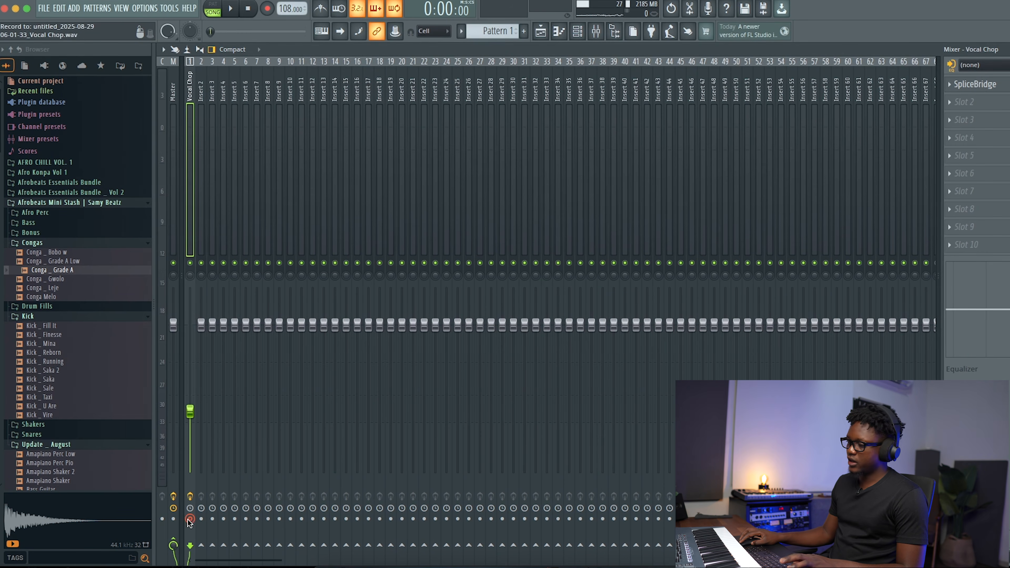
pyautogui.moveTo(672, 559)
pyautogui.press('space')
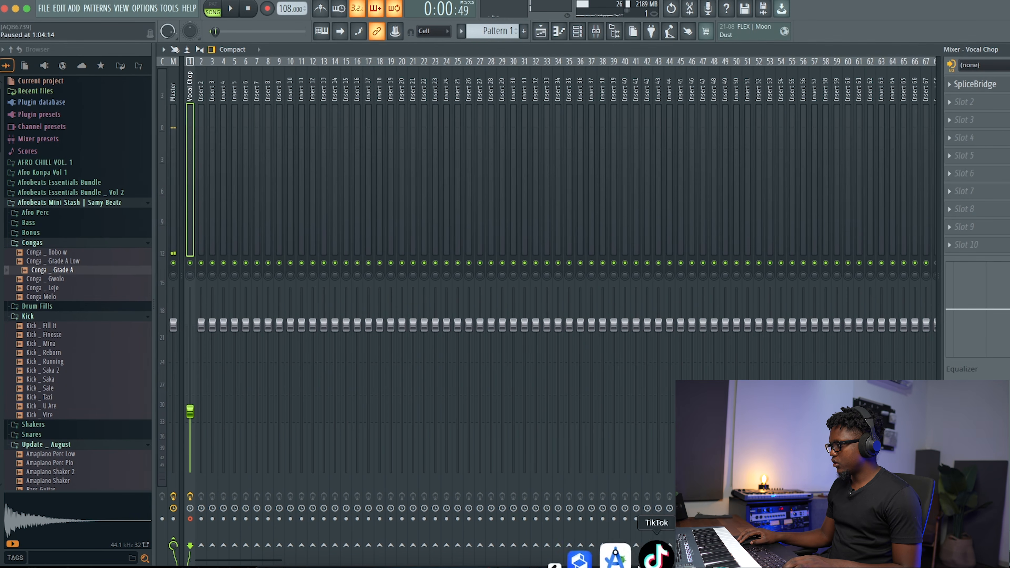
pyautogui.click(568, 561)
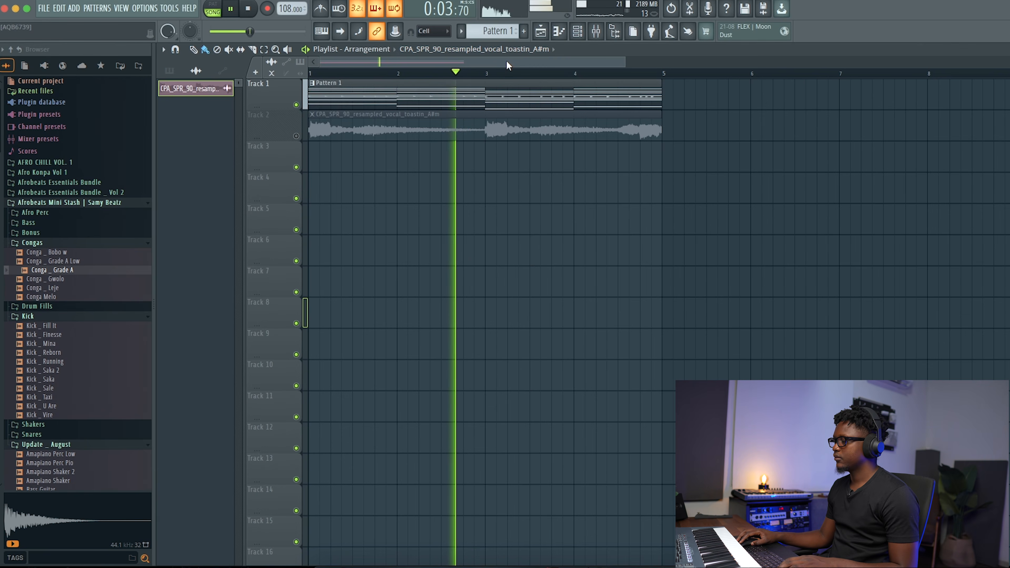
pyautogui.press('space')
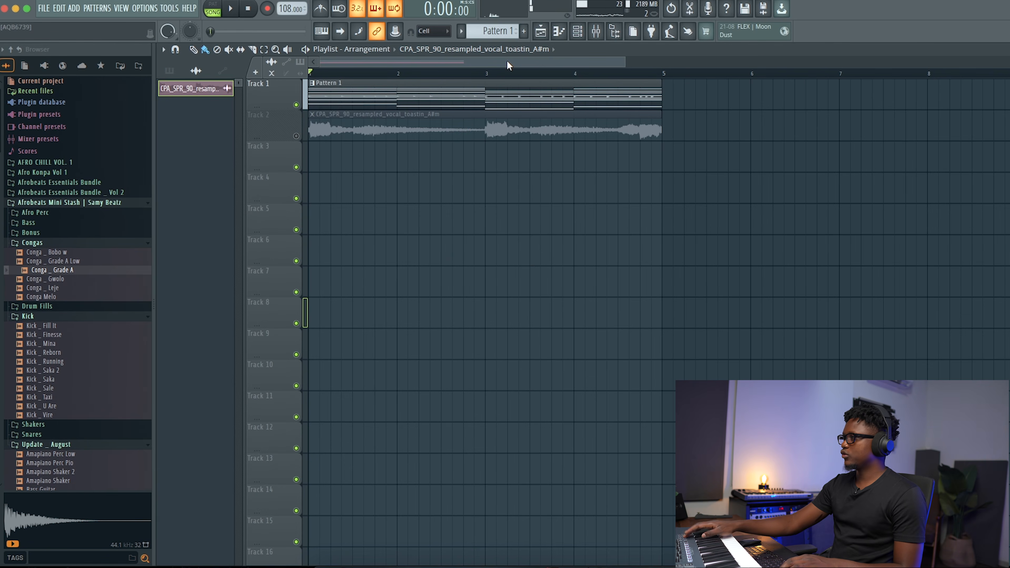
pyautogui.press('space')
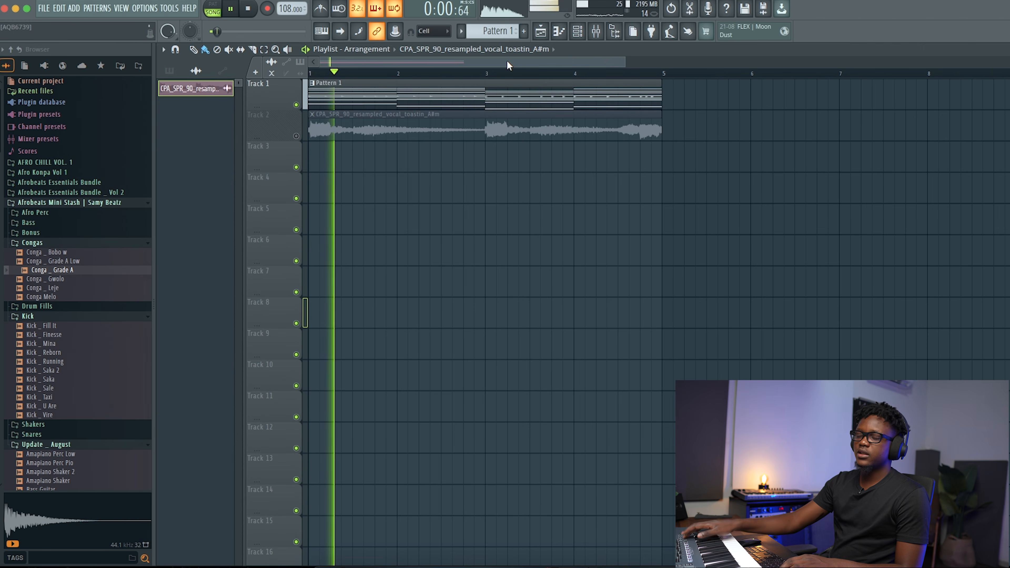
pyautogui.press('space')
# Duplicate the Pattern 1 clip to bar 5 on Track 1 and record the Splice vocal through Vocal Chop onto Track 3
pyautogui.moveTo(716, 81); pyautogui.dragTo(683, 91)
pyautogui.hotkey('ctrl', 'b')
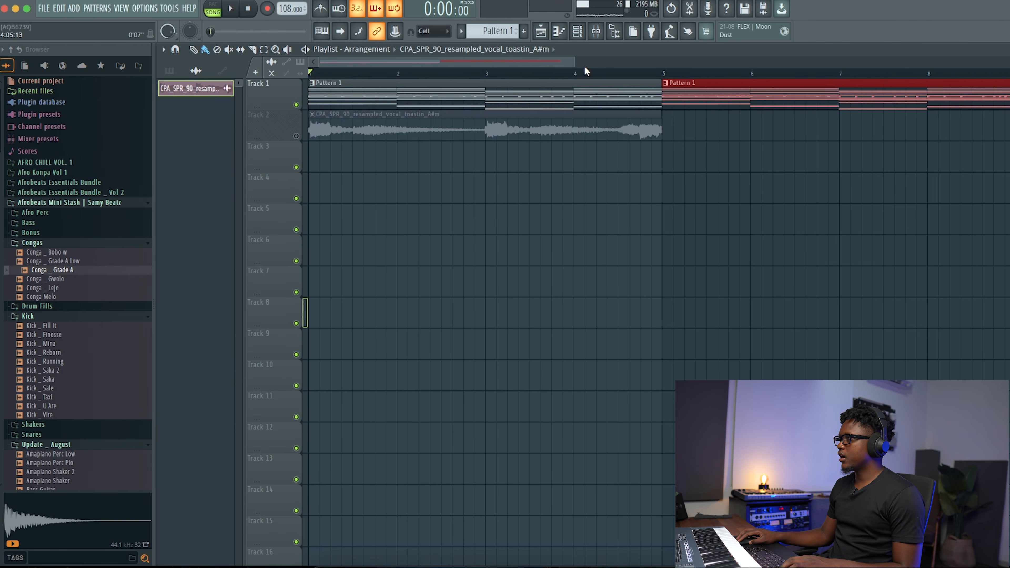
pyautogui.moveTo(572, 64); pyautogui.dragTo(591, 67)
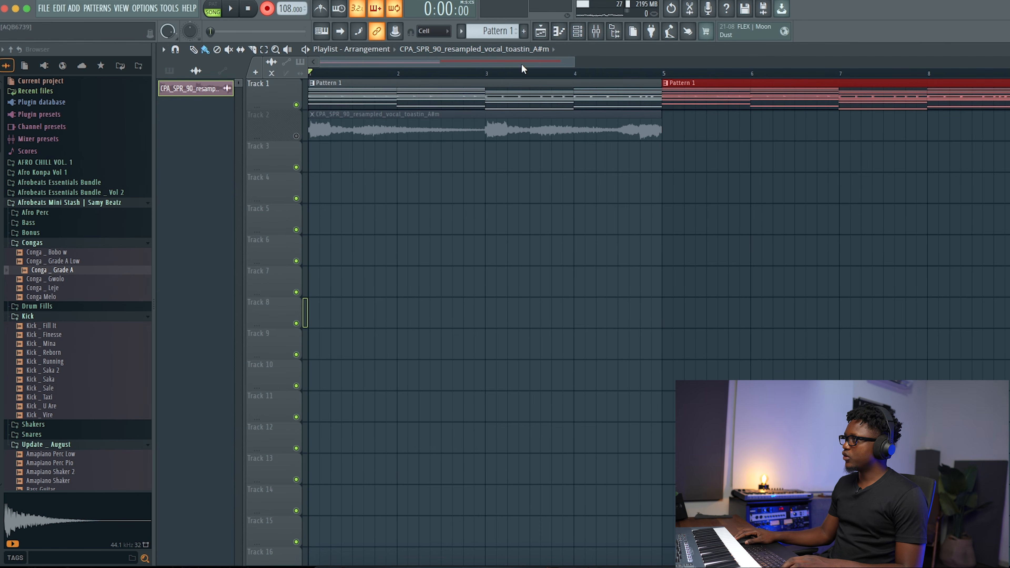
pyautogui.click(602, 31)
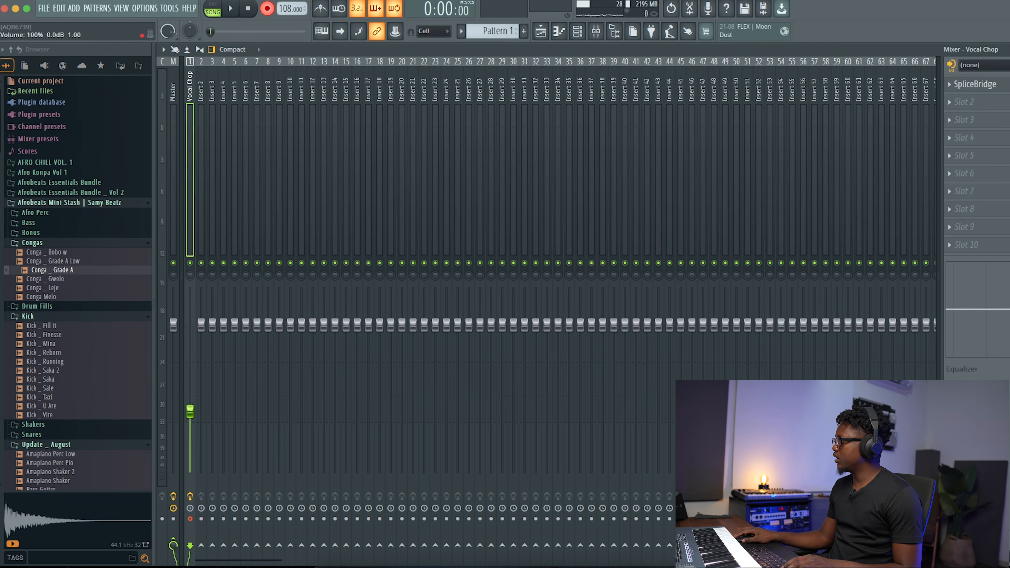
pyautogui.click(1006, 49)
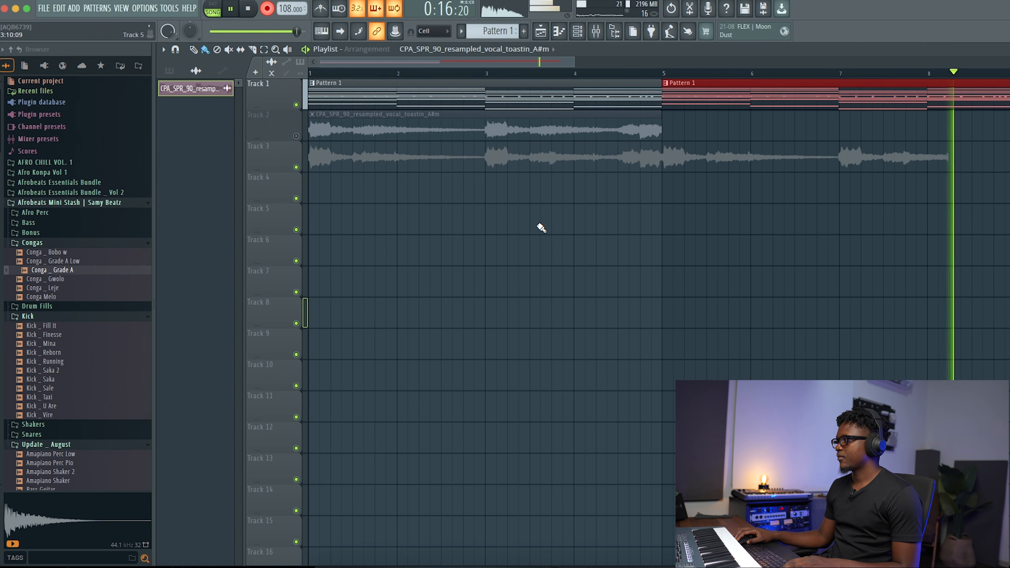
pyautogui.press('space')
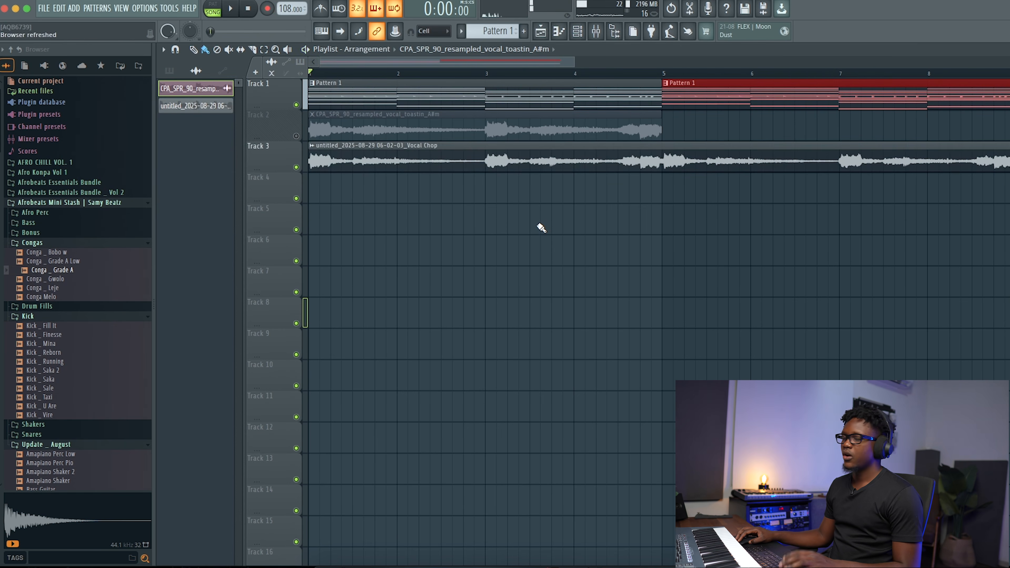
# Split the Track 3 recording at bar 5, then delete its second half and the duplicate Pattern 1 clip
pyautogui.click(664, 148)
pyautogui.rightClick(730, 164)
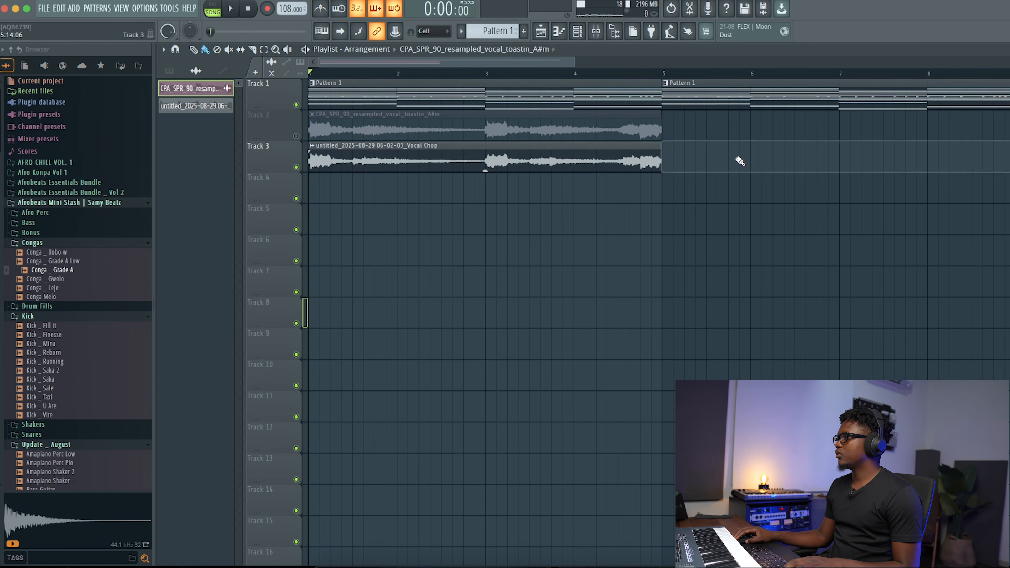
pyautogui.rightClick(691, 87)
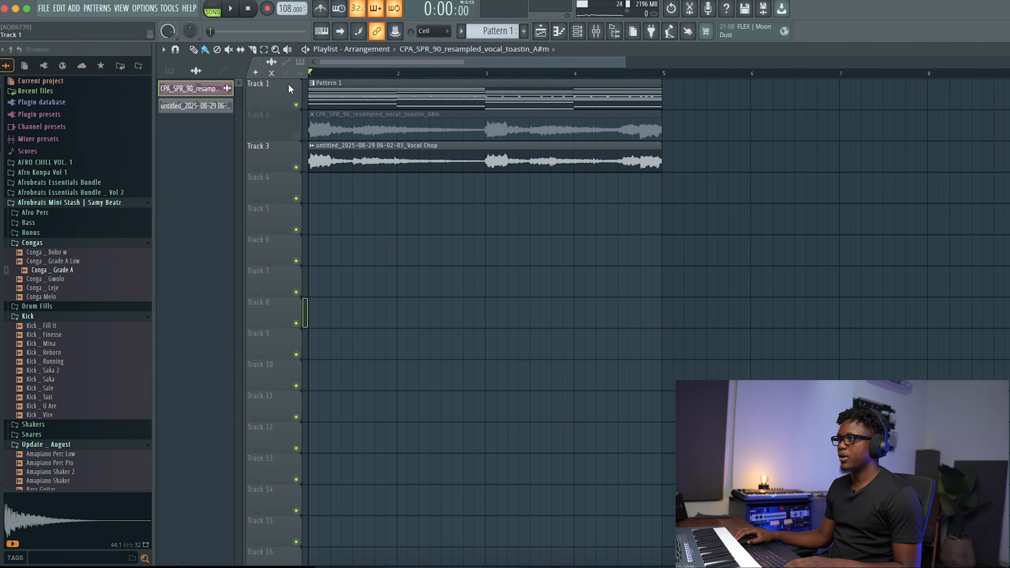
# Play back the trimmed arrangement and open the channel settings of the recorded vocal clip on Track 3
pyautogui.press('space')
pyautogui.doubleClick(350, 156)
pyautogui.press('space')
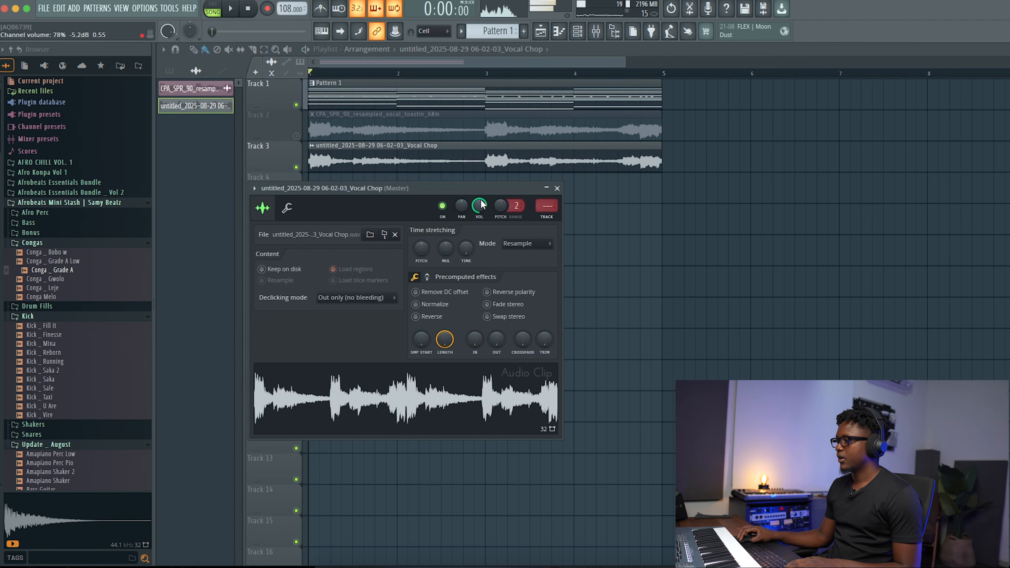